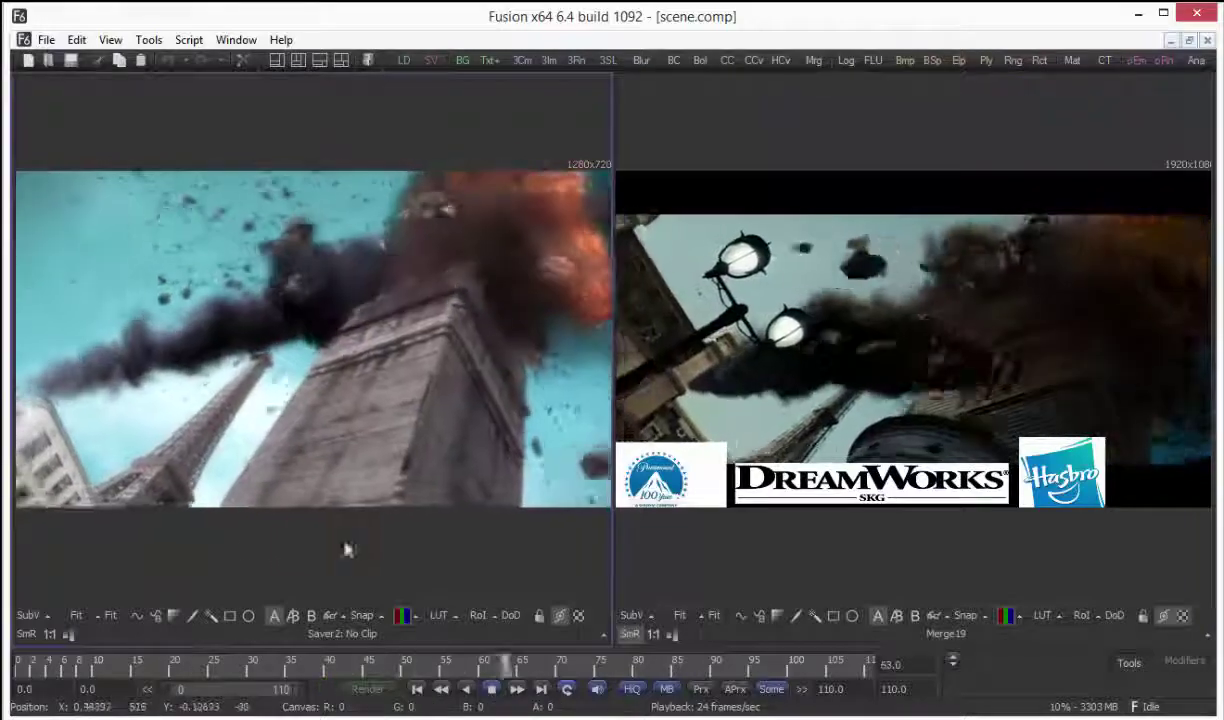
Step: Switch the composition to a single-viewer layout and enlarge the viewer above the node flow
left_click(278, 60)
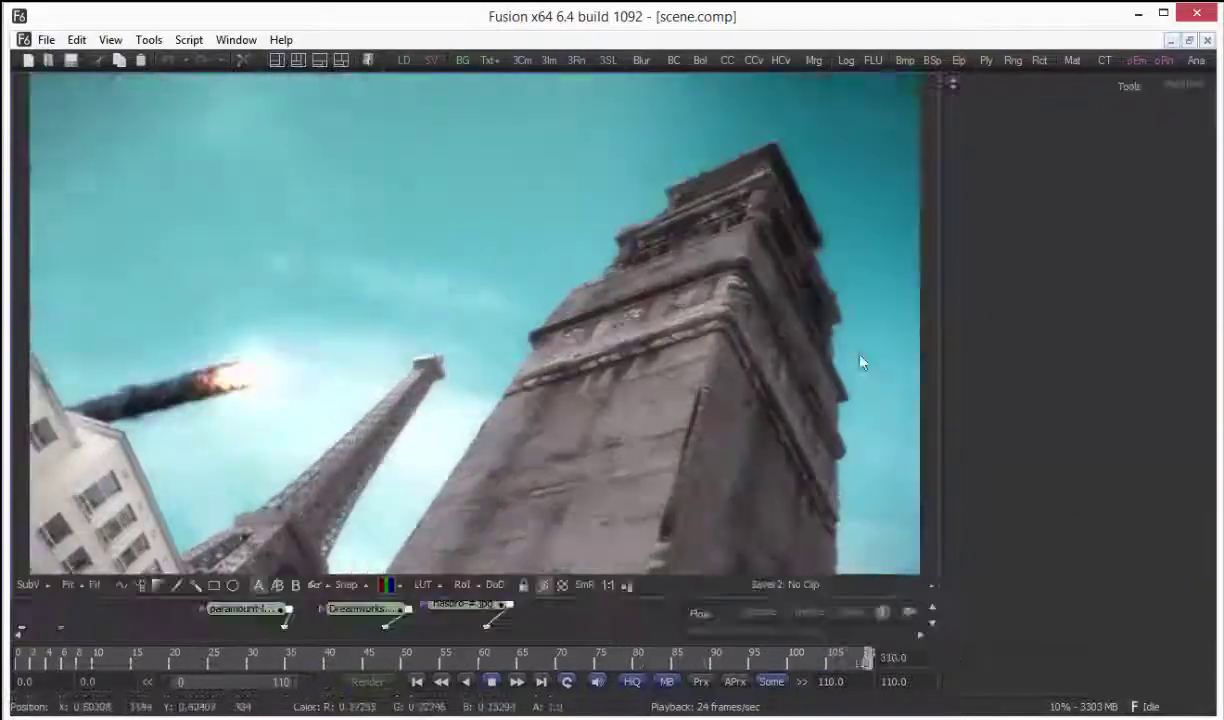
left_click(953, 85)
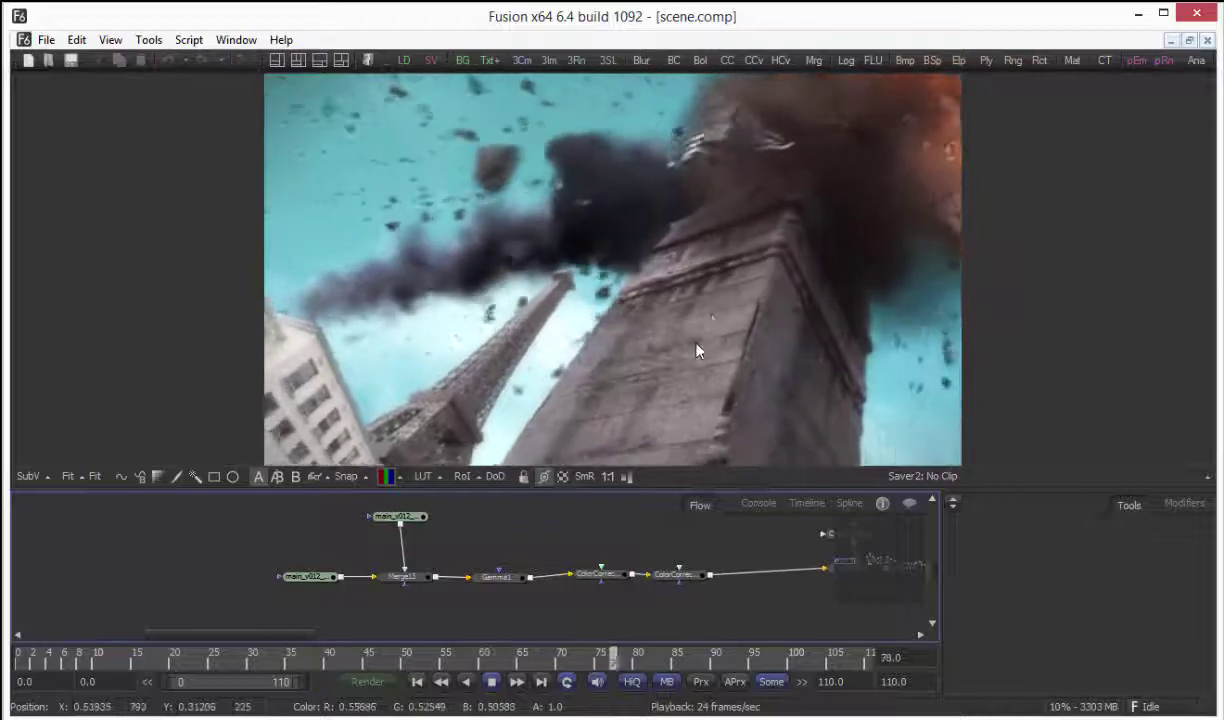
left_click_drag(615, 489, 617, 558)
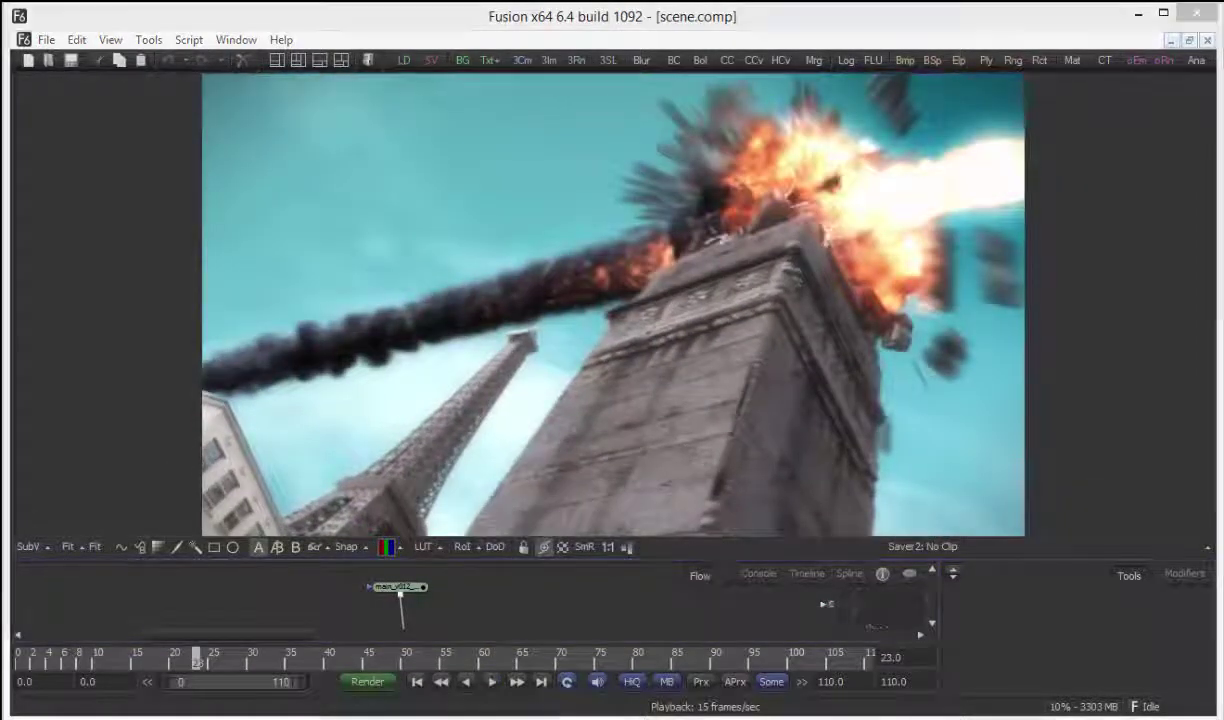
Step: Switch to the main_v013 scene in Maya and clear the tower selection
mouse_move(200, 717)
mouse_move(6, 710)
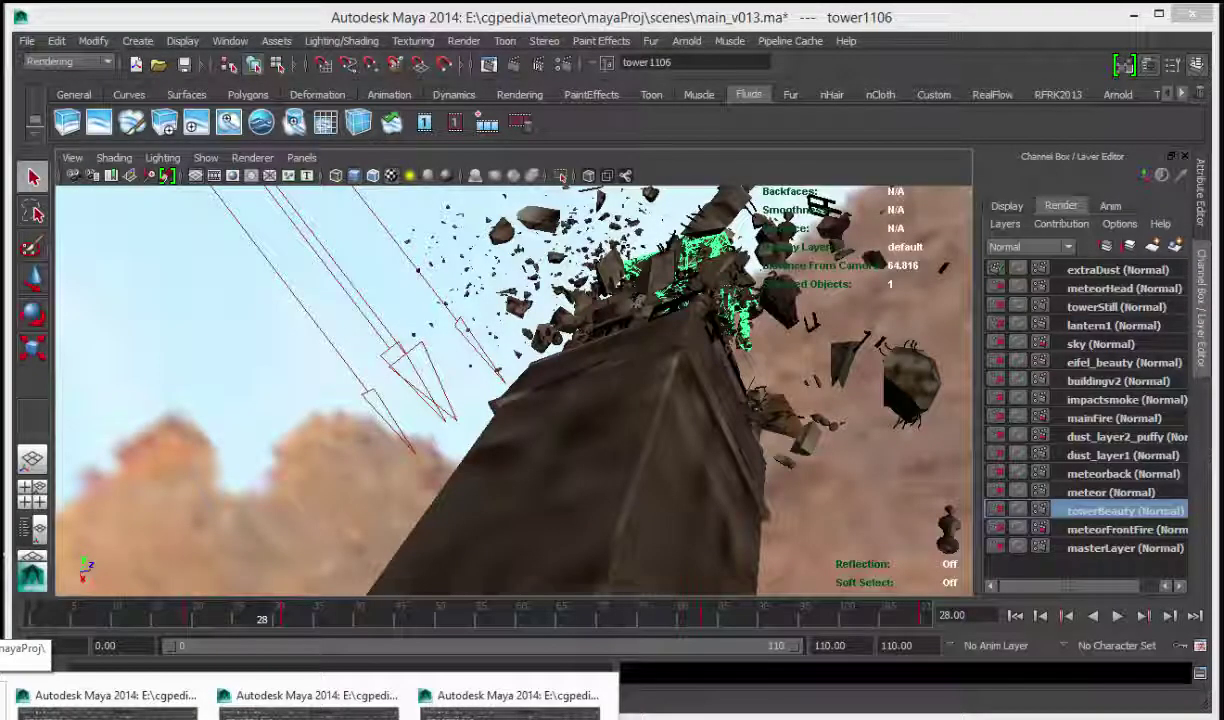
left_click(115, 707)
left_click(333, 453)
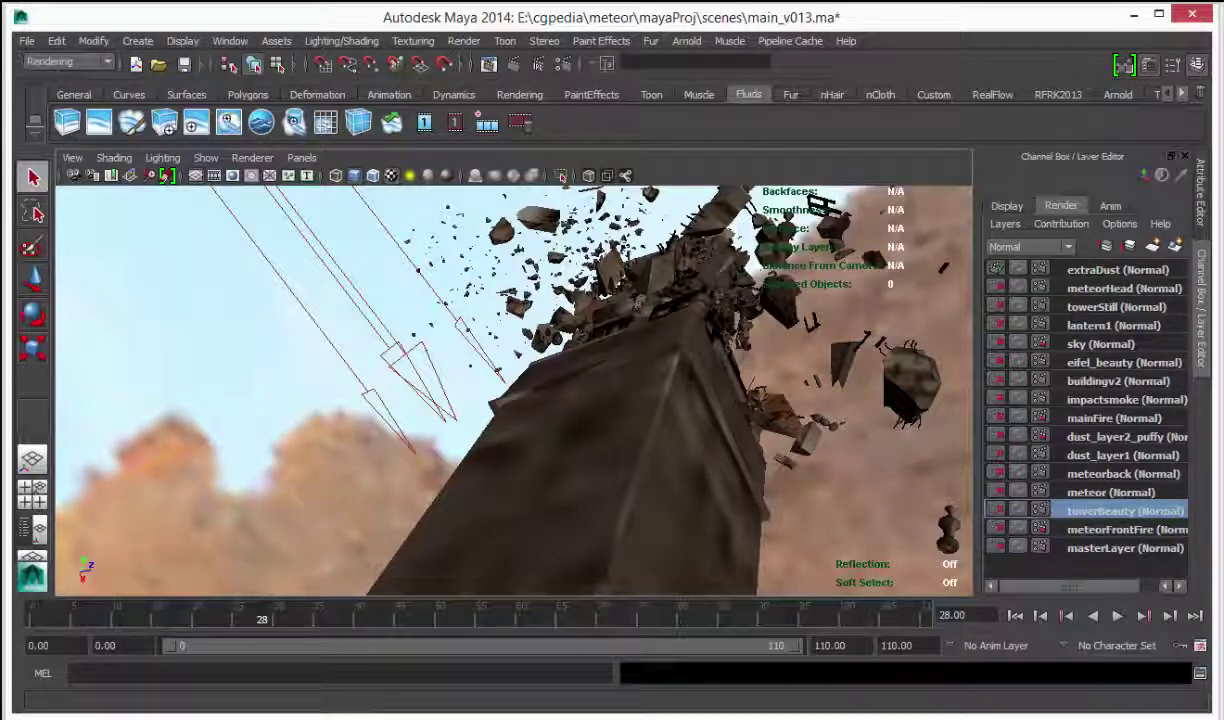
Step: Look at the fire fluid in the mainFire scene and the smoke fluid in the impactsmoke scene
left_click(104, 708)
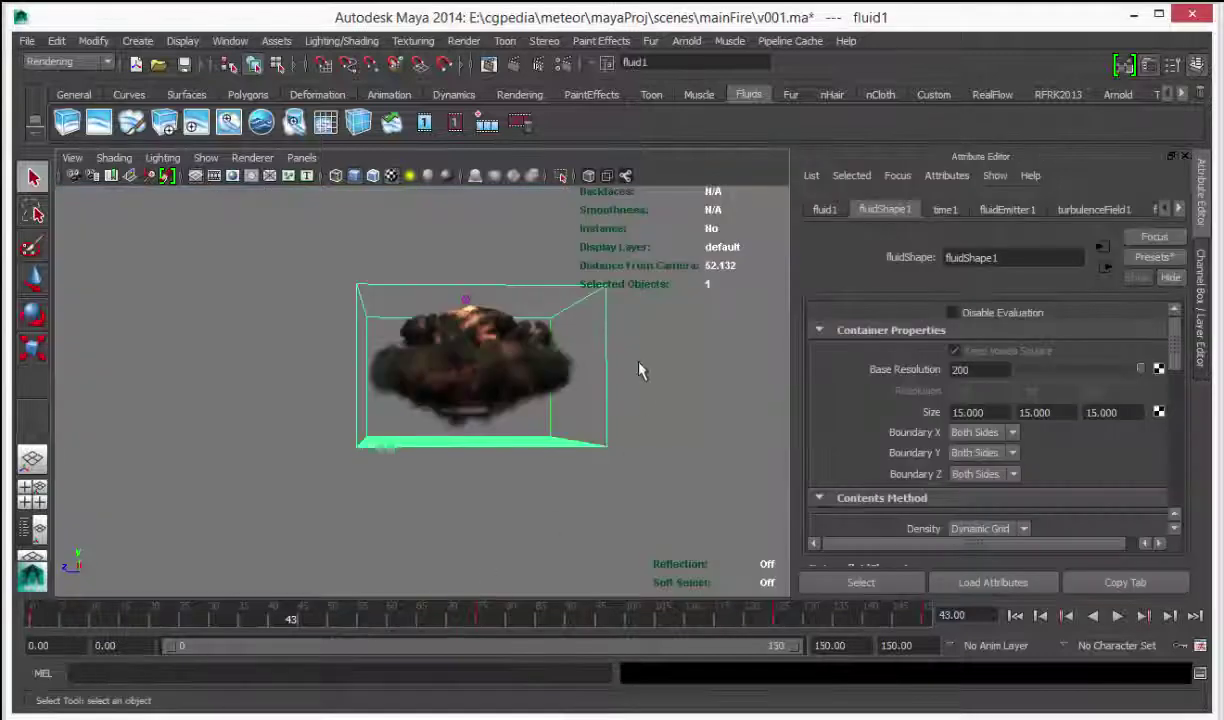
middle_click_drag(630, 392, 627, 371, "alt")
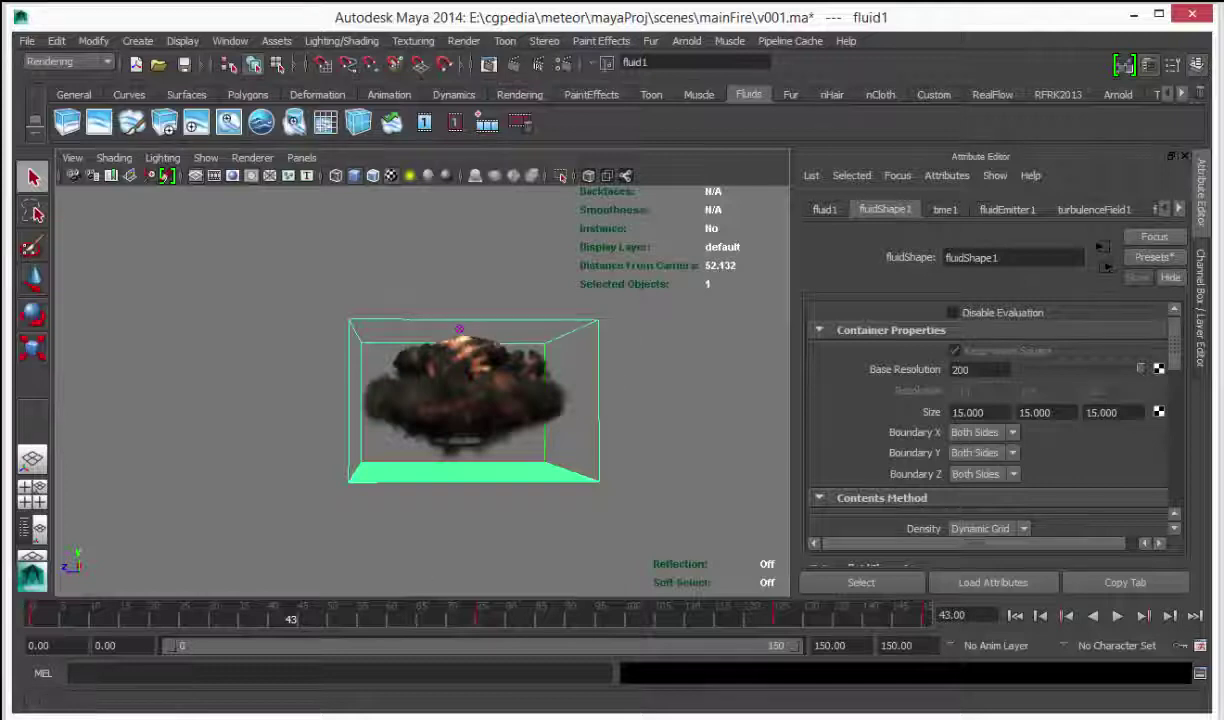
left_click(305, 704)
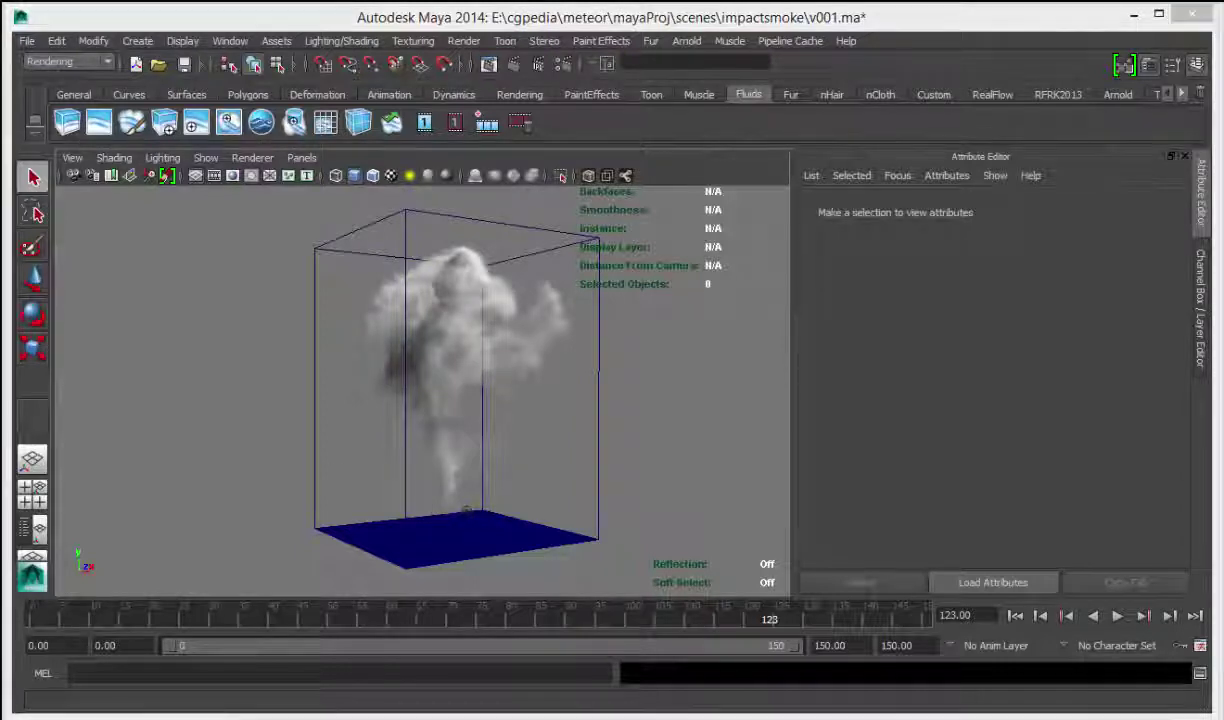
Step: Switch to Fusion and play the composite to examine the tower explosion and its smoke
mouse_move(108, 716)
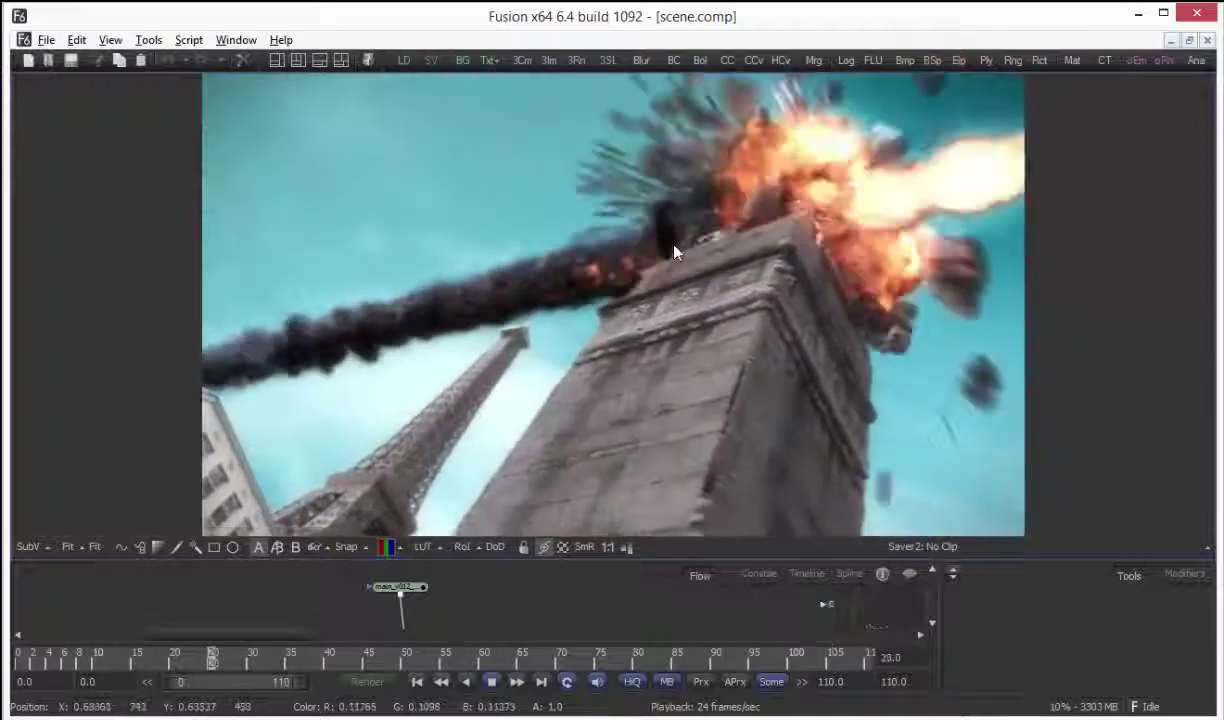
key("space")
key("space")
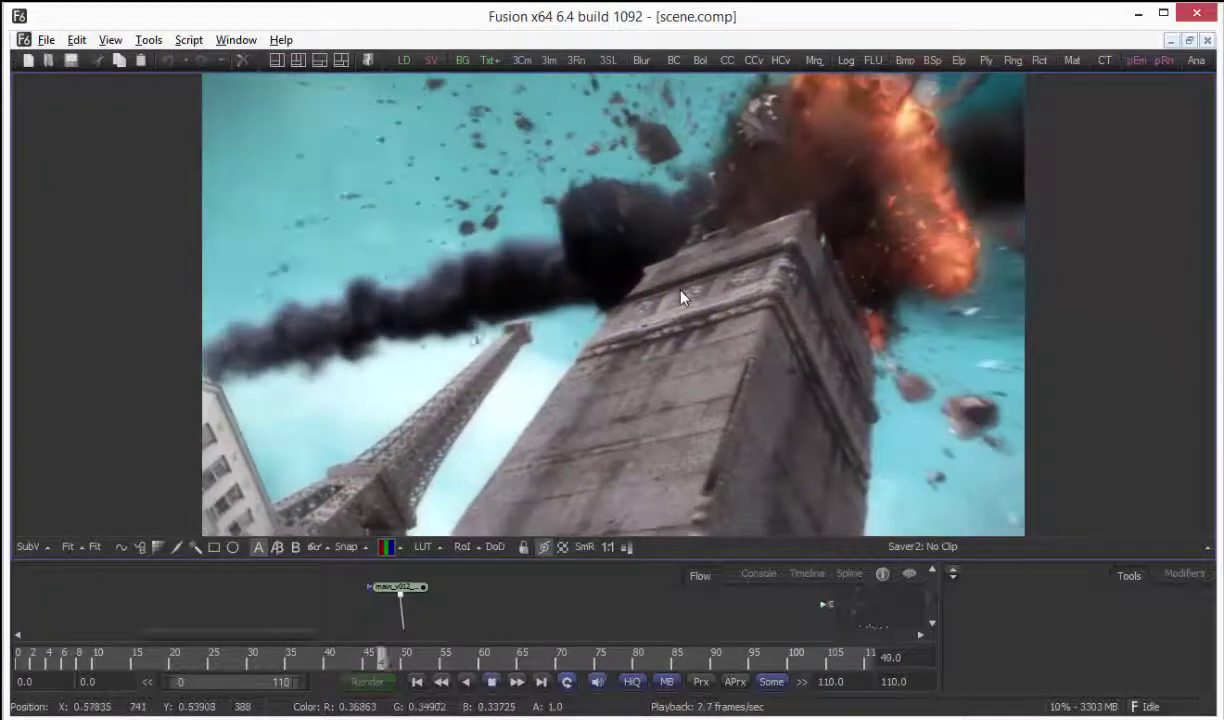
key("space")
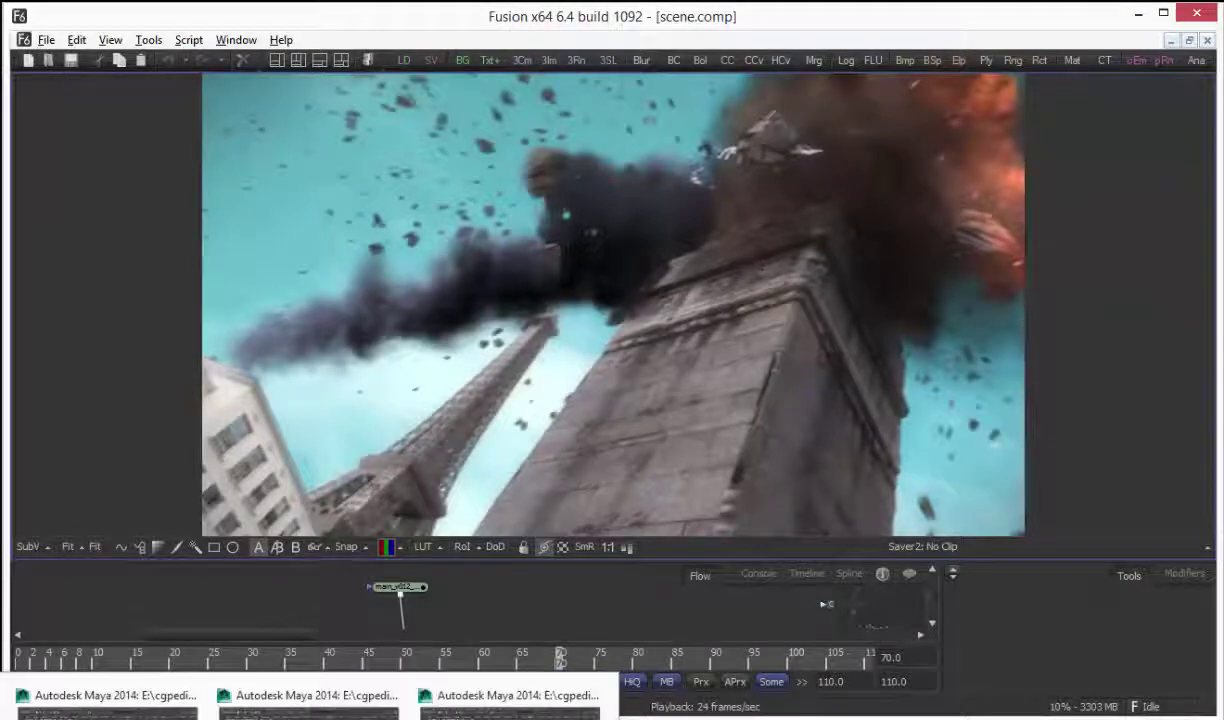
Step: Return to Maya and review the mainFire and impactsmoke fluid scenes again
left_click(105, 700)
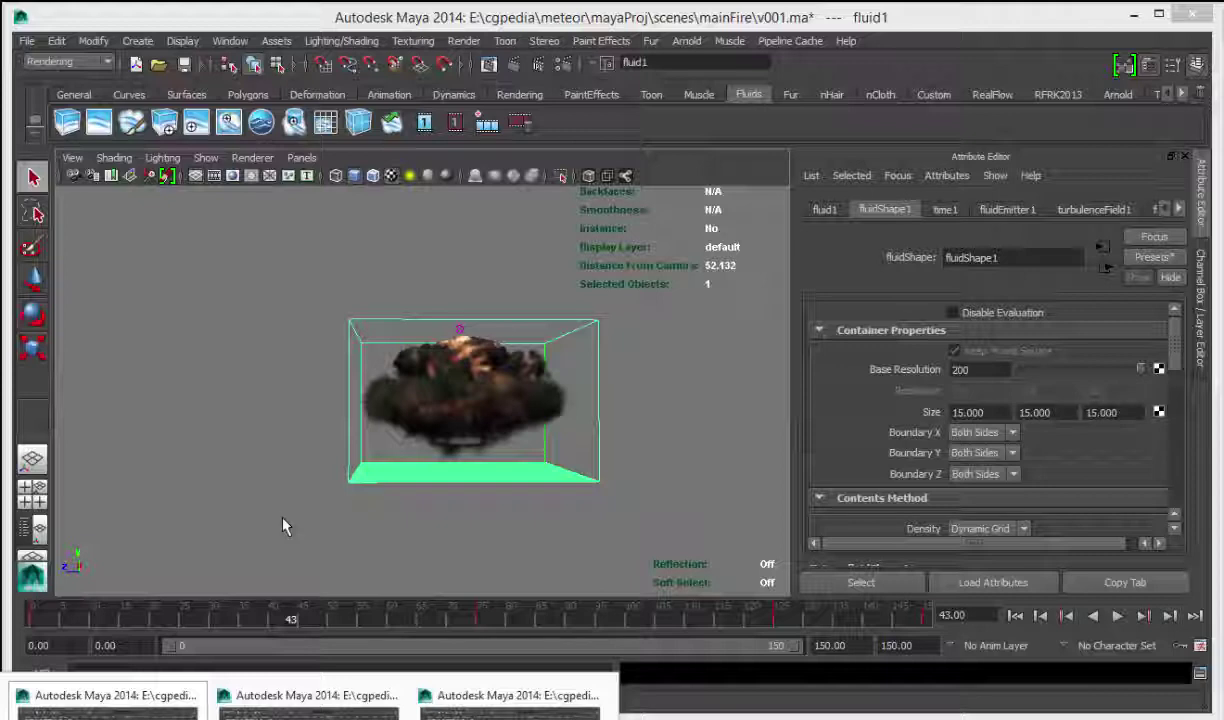
left_click(308, 705)
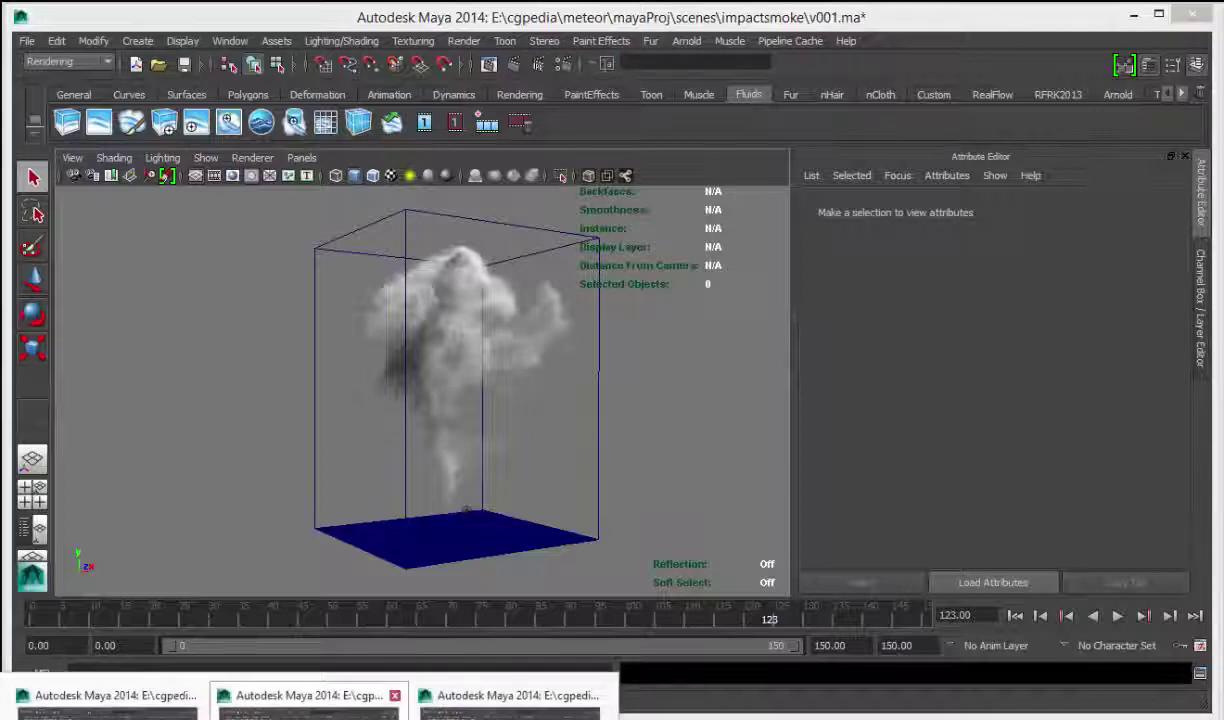
Step: Switch to the breakingGlass scene, then select and frame the shattering glass pane
left_click(485, 703)
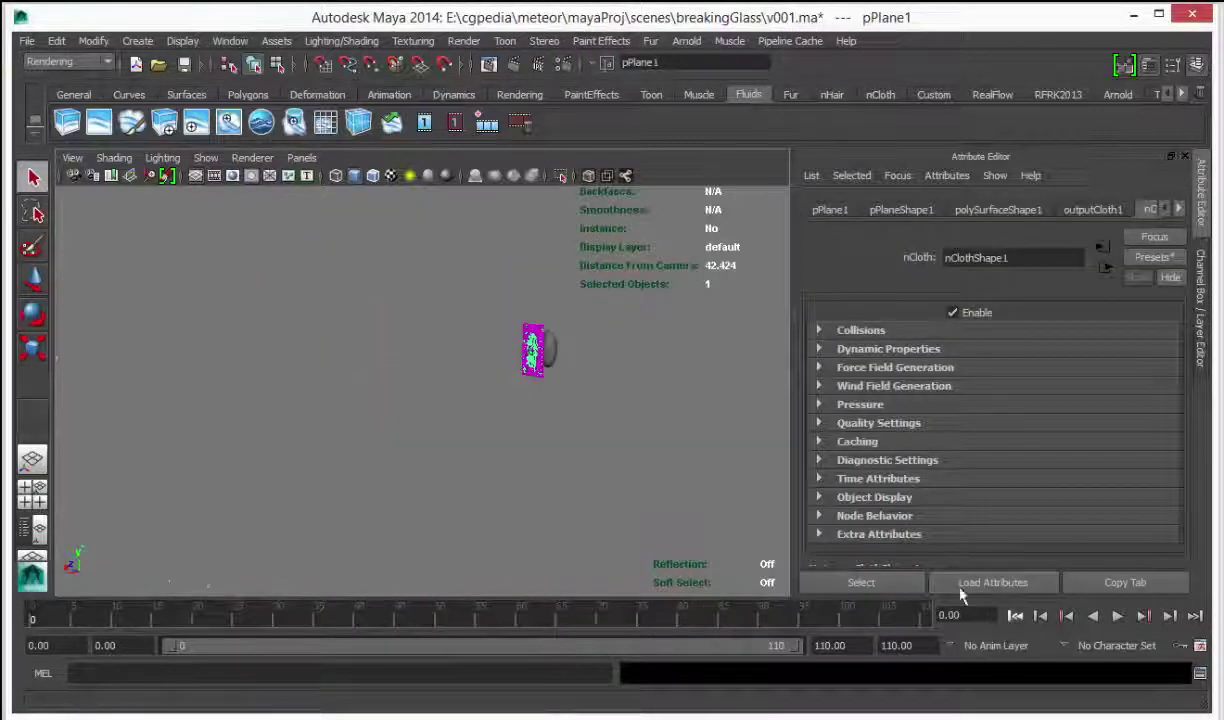
left_click(605, 397)
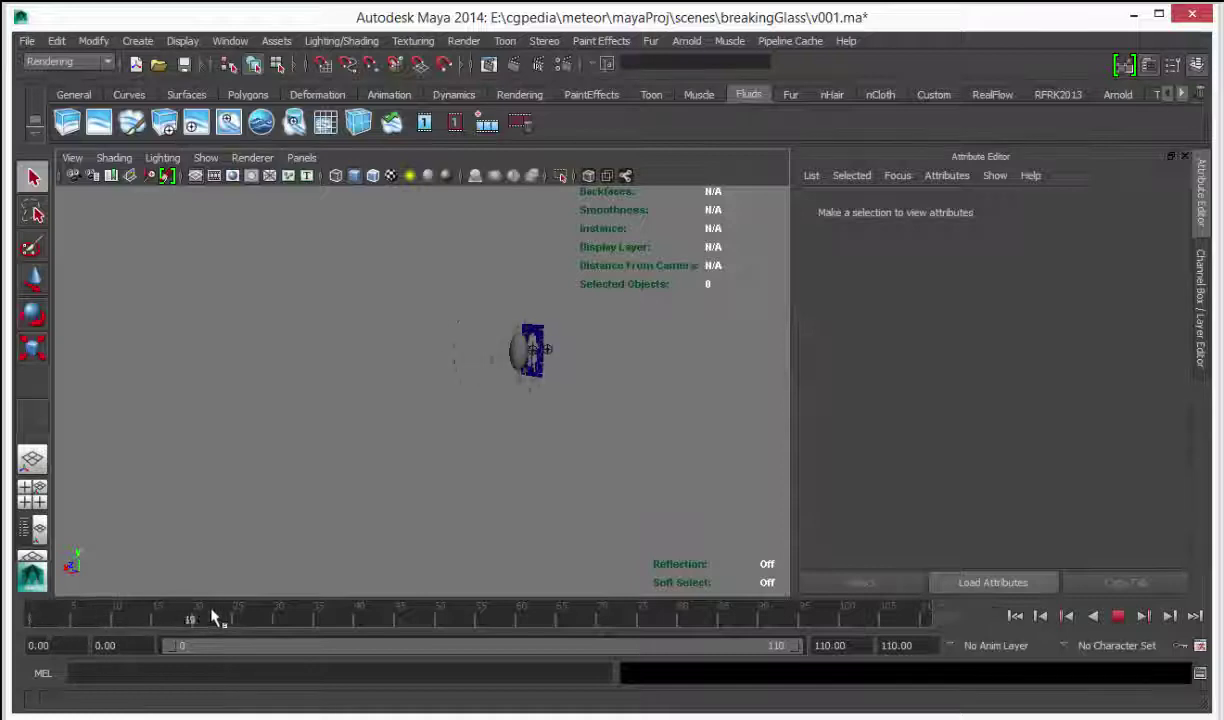
left_click(452, 407)
key("f")
right_click_drag(669, 366, 279, 498, "alt")
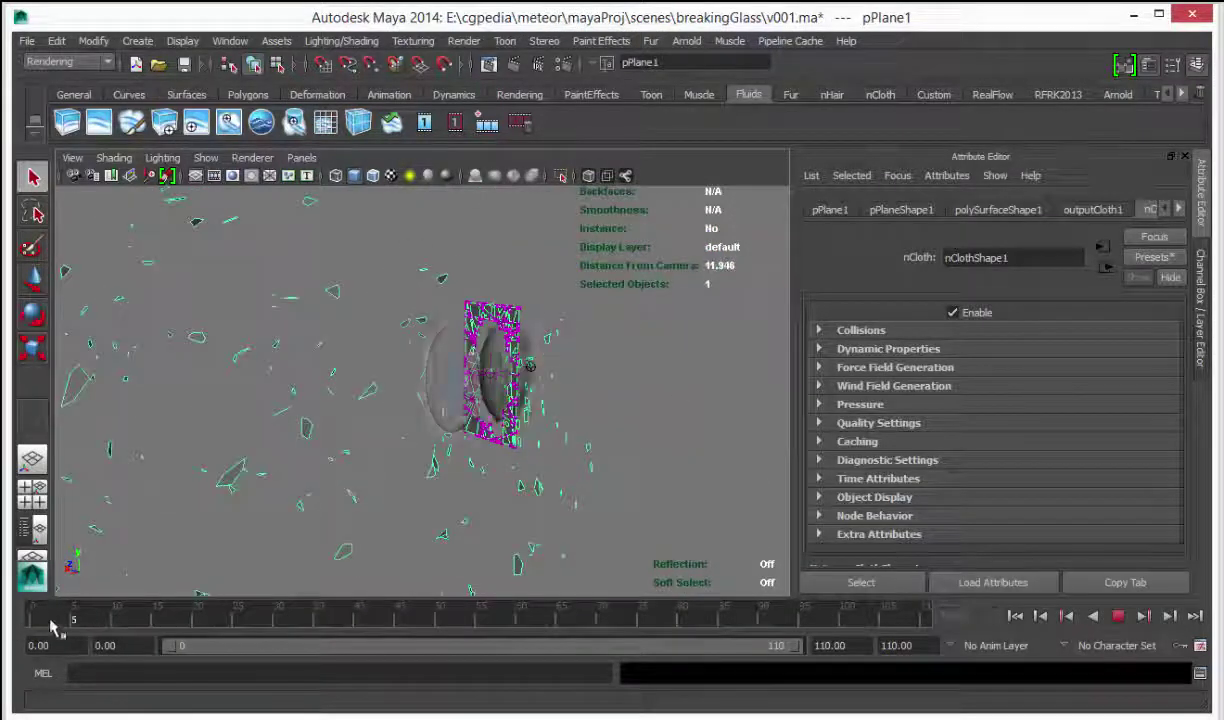
Step: Play the glass shattering simulation from frame 0 and examine the shards flying off the pane
left_click(45, 616)
right_click_drag(508, 410, 420, 407, "alt")
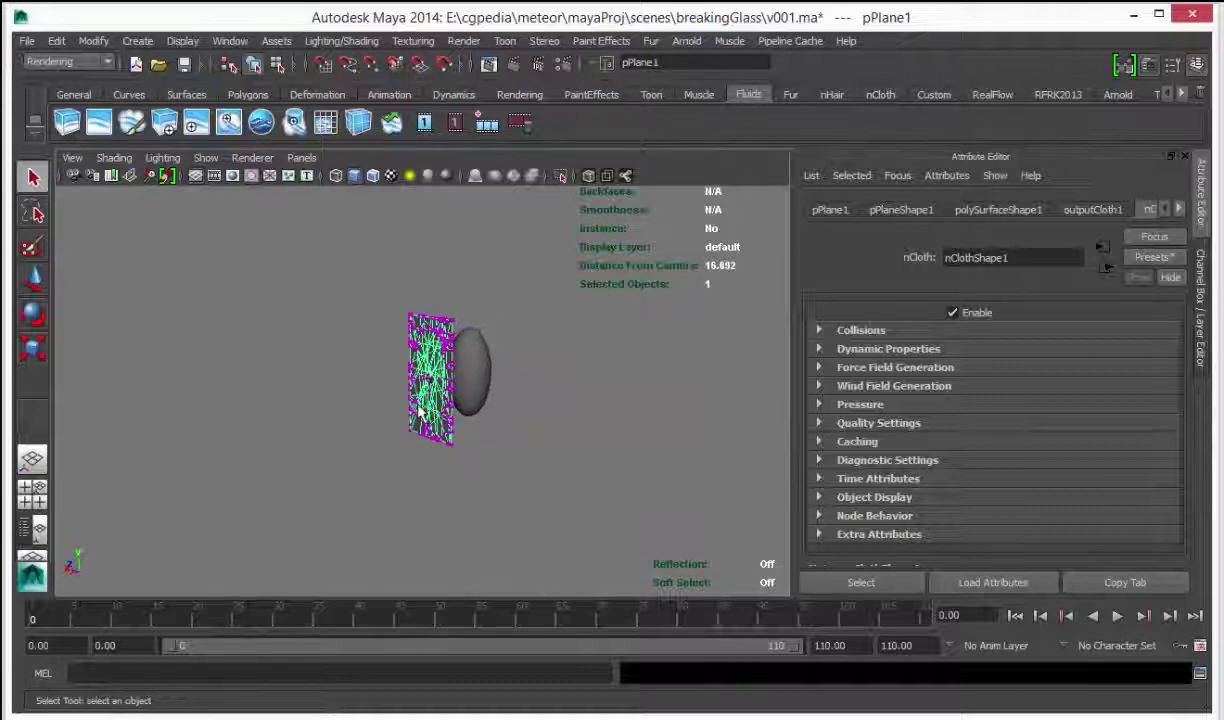
key("alt+v")
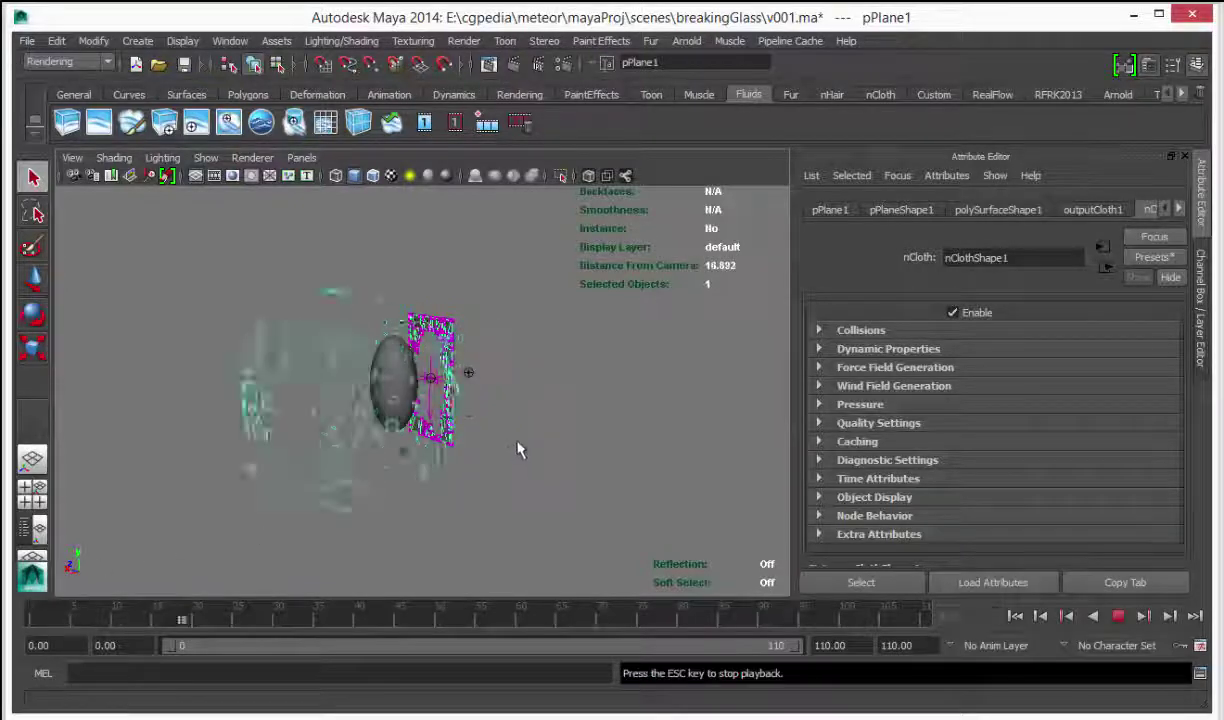
middle_click_drag(497, 437, 580, 431, "alt")
right_click_drag(565, 430, 440, 426, "alt")
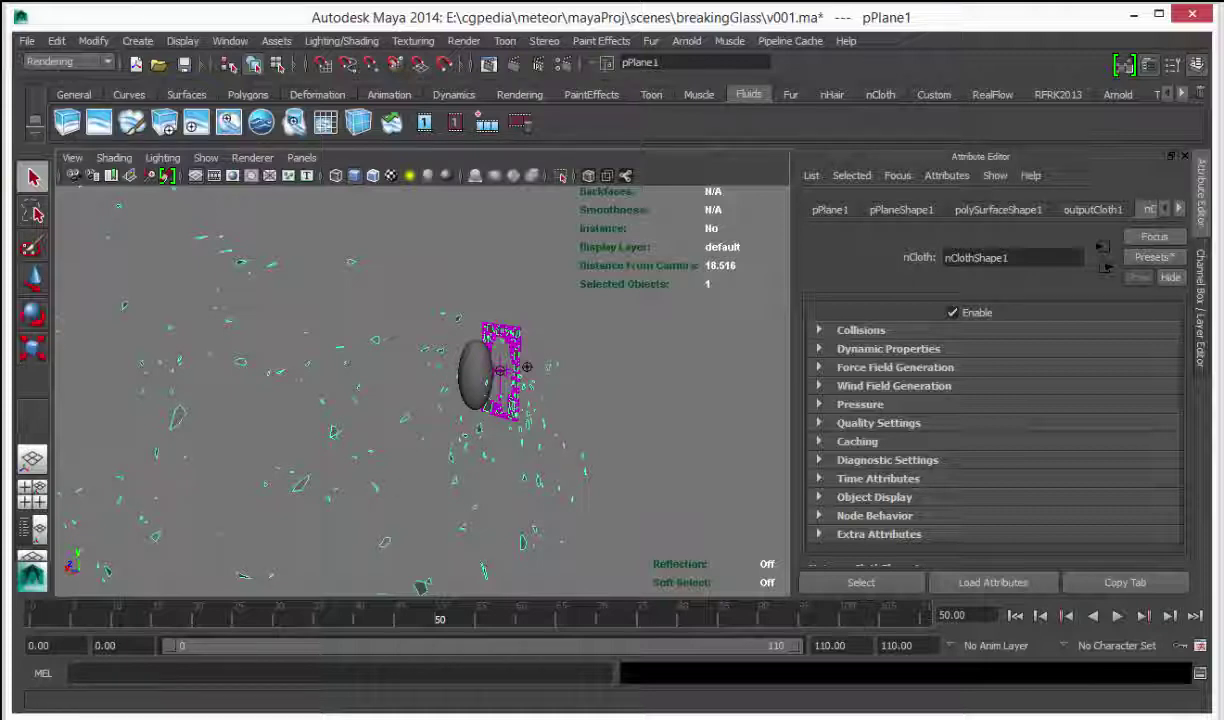
Step: Switch to the main_v013 scene and inspect the shattered glass panes around the exploding tower top
mouse_move(311, 718)
left_click(515, 704)
key("space")
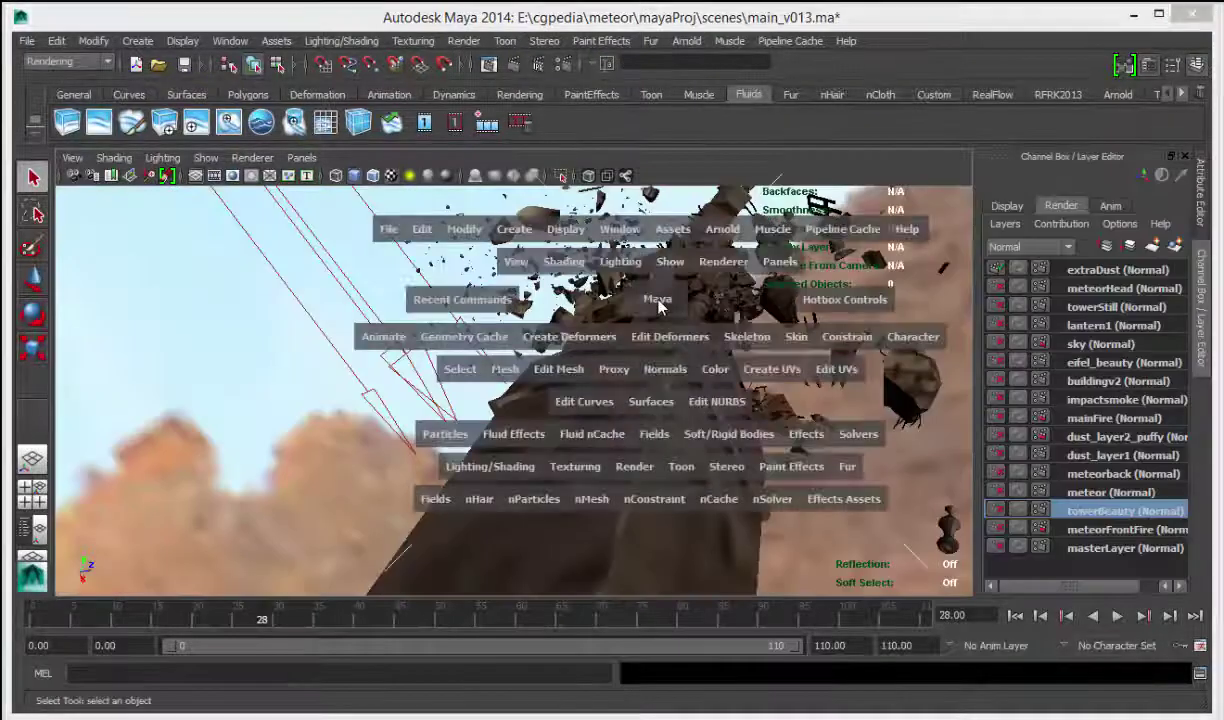
mouse_move(657, 302)
left_mouse_down()
mouse_move(652, 228)
mouse_move(699, 276)
left_mouse_up()
right_click_drag(699, 276, 686, 393, "alt")
middle_click_drag(686, 393, 661, 306, "alt")
right_click_drag(661, 306, 605, 358, "alt")
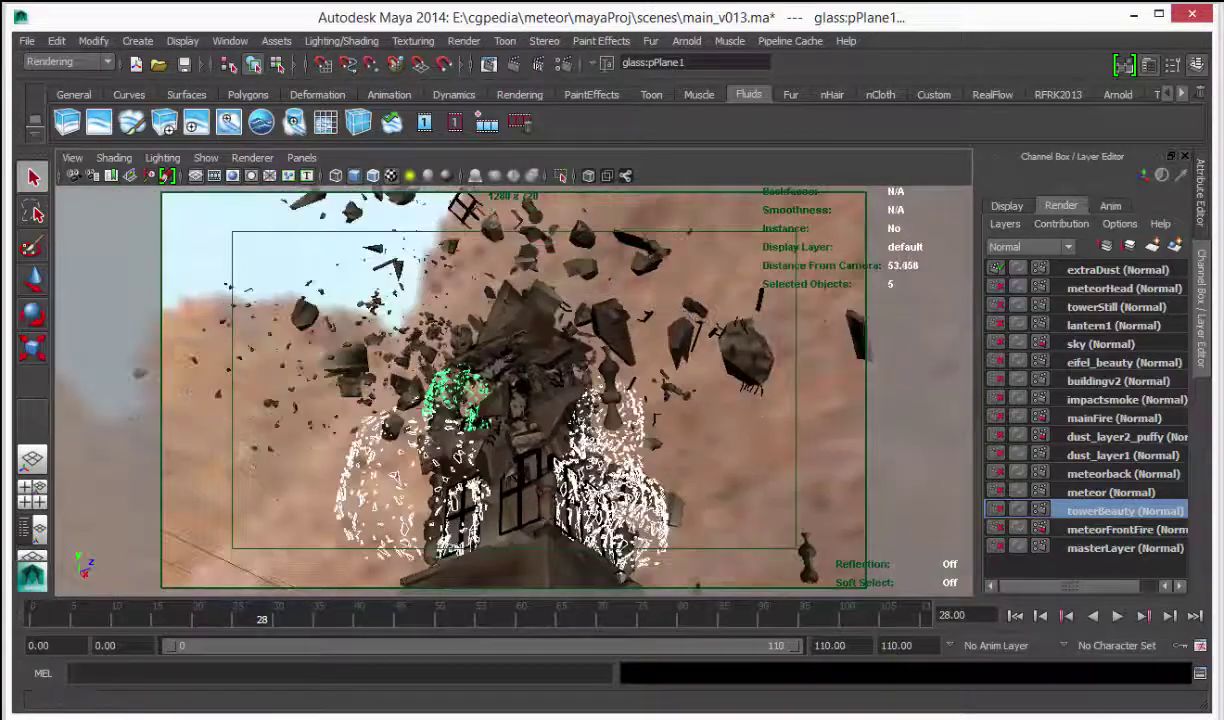
Step: Switch to 3ds Max, examine the fragmented tower in maxScene.max, and scrub the animation back to its start
left_click(108, 718)
left_click(86, 690)
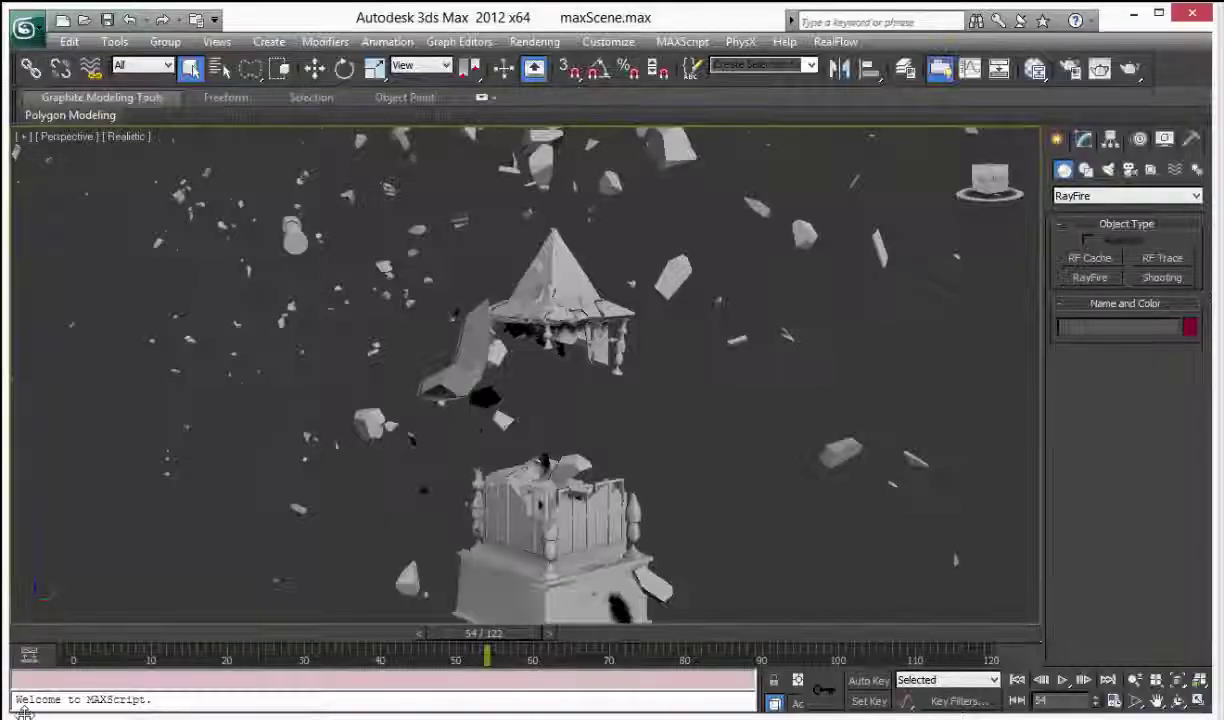
middle_click_drag(505, 434, 503, 357, "alt")
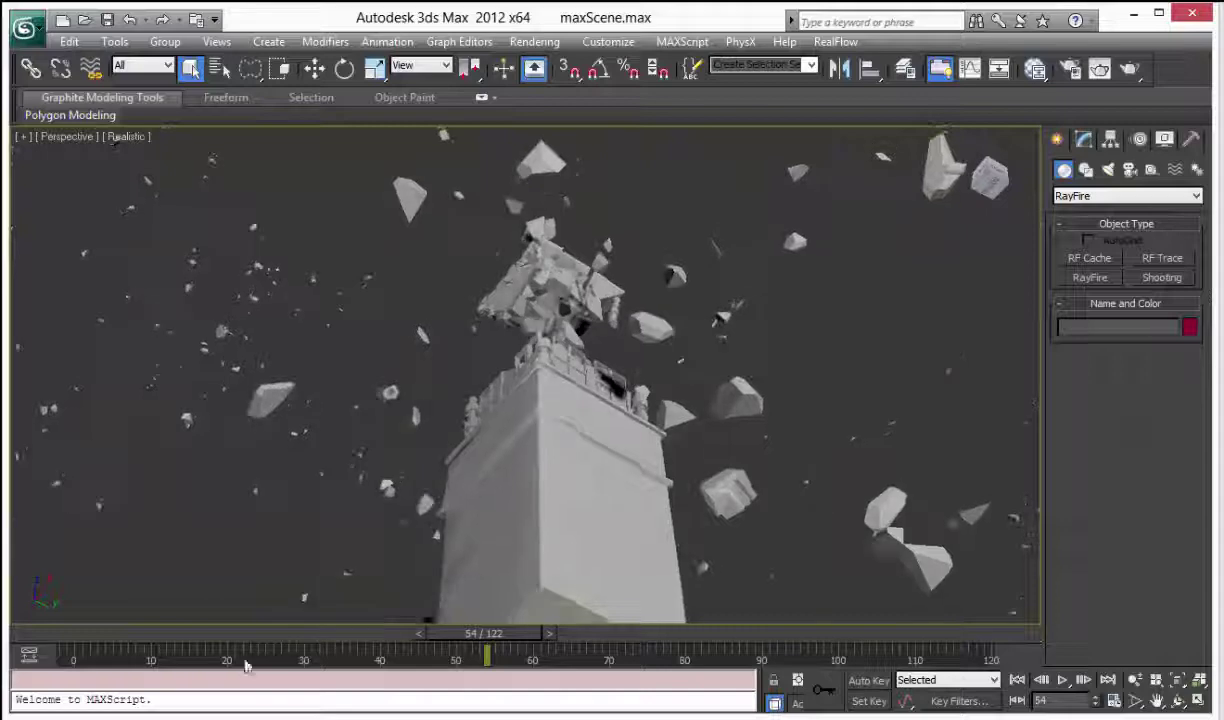
left_click_drag(243, 660, 66, 655)
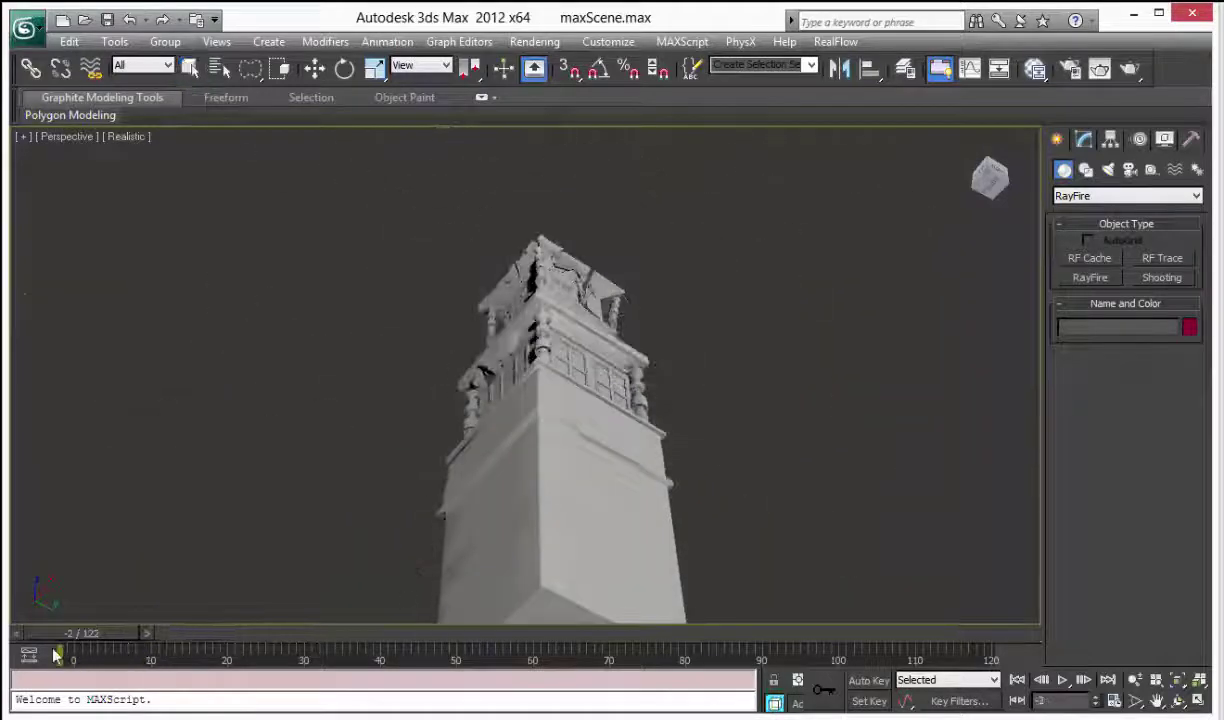
middle_click_drag(524, 448, 592, 366, "alt")
middle_click_drag(653, 336, 624, 341, "alt")
Step: Reopen maxScene.max from the recent documents and show the tower in a maximized Perspective viewport
left_click(26, 28)
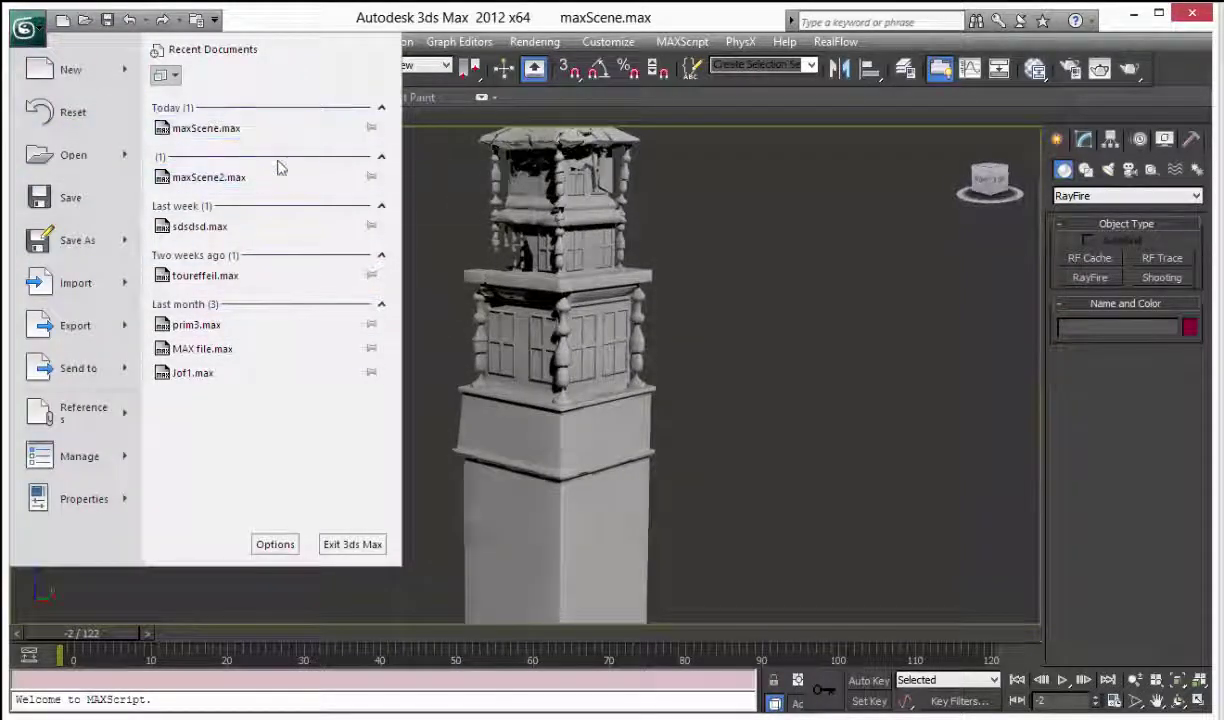
left_click(240, 132)
left_click(694, 424)
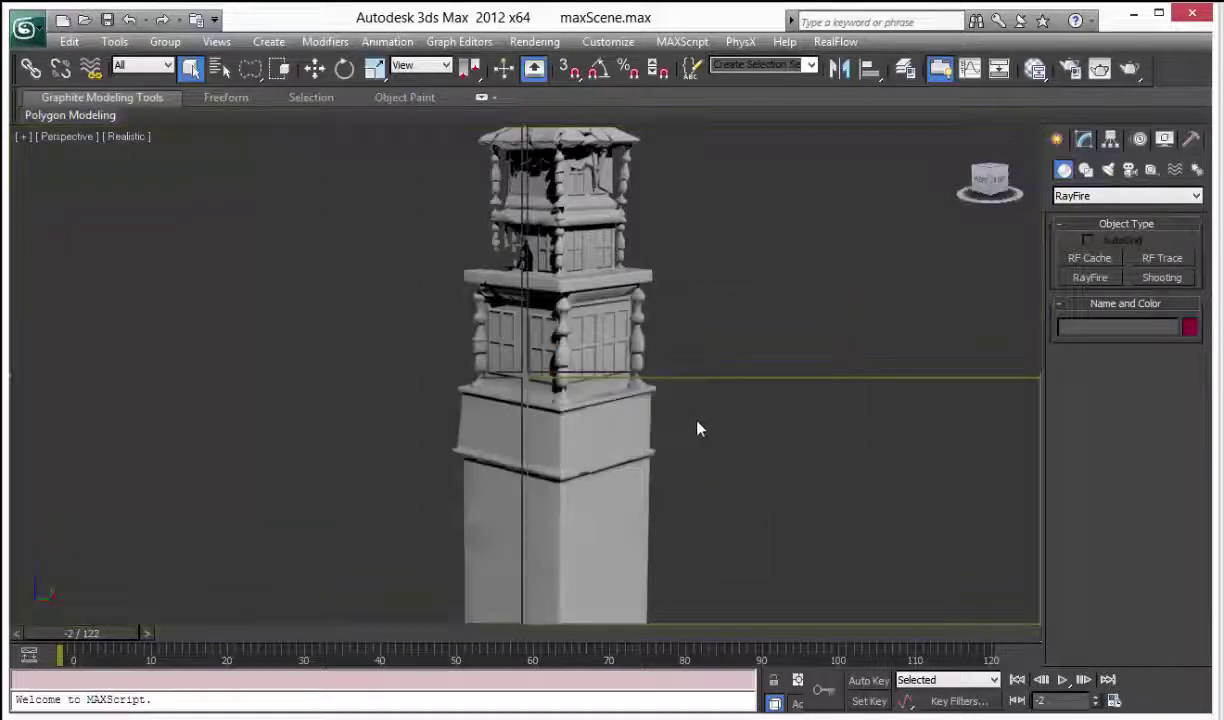
key("alt+w")
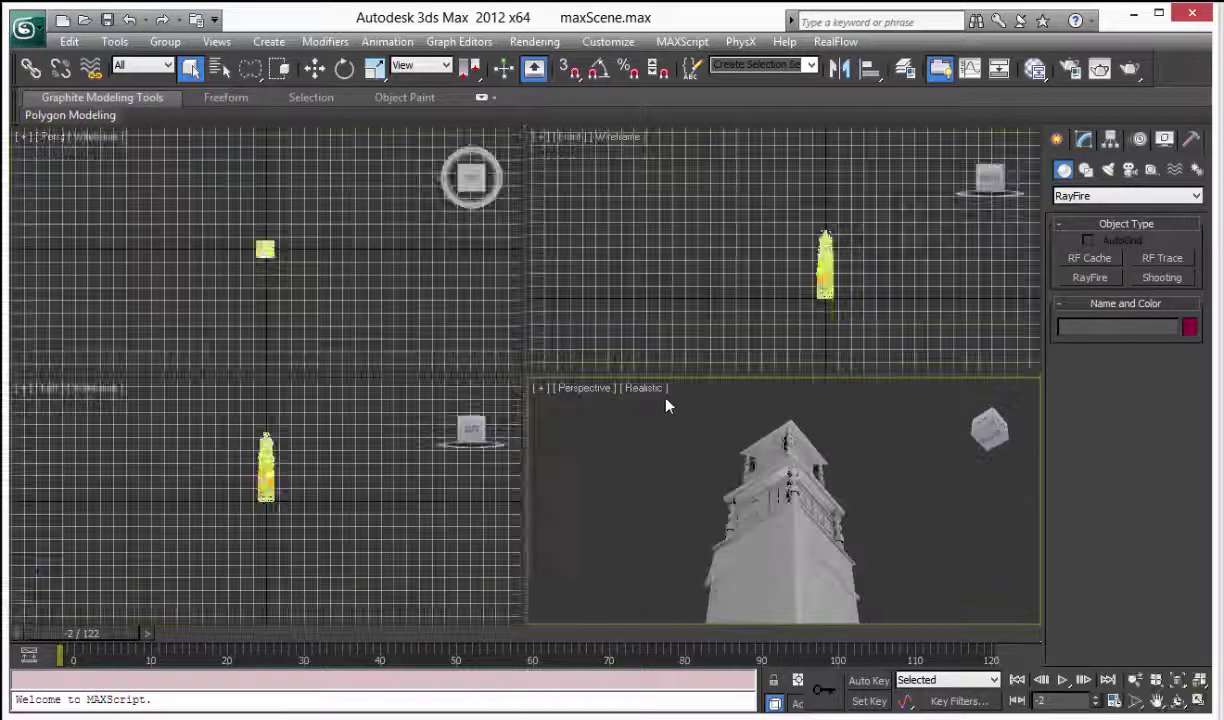
key("alt+w")
mouse_move(585, 308)
middle_mouse_down("alt")
mouse_move(622, 430)
mouse_move(643, 452)
mouse_move(585, 308)
middle_mouse_up("alt")
middle_click_drag(585, 308, 555, 331, "alt")
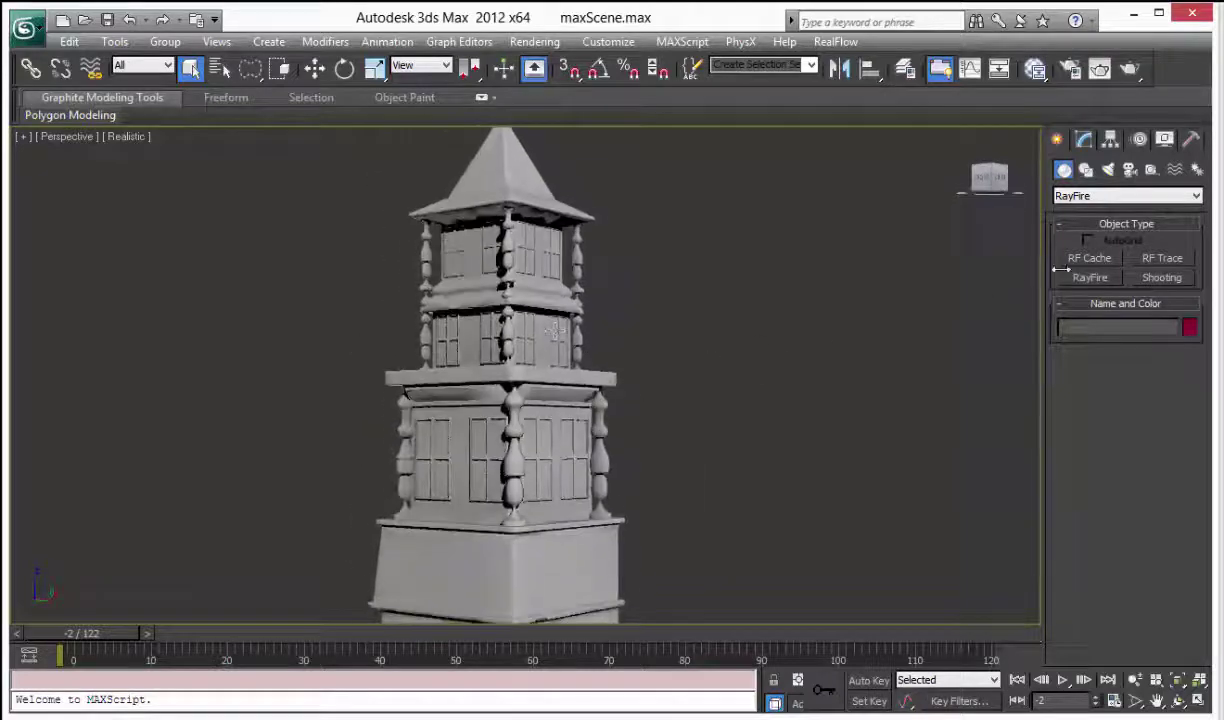
Step: Open the RayFire floater and place it beside the tower
left_click(1126, 198)
left_click(1088, 357)
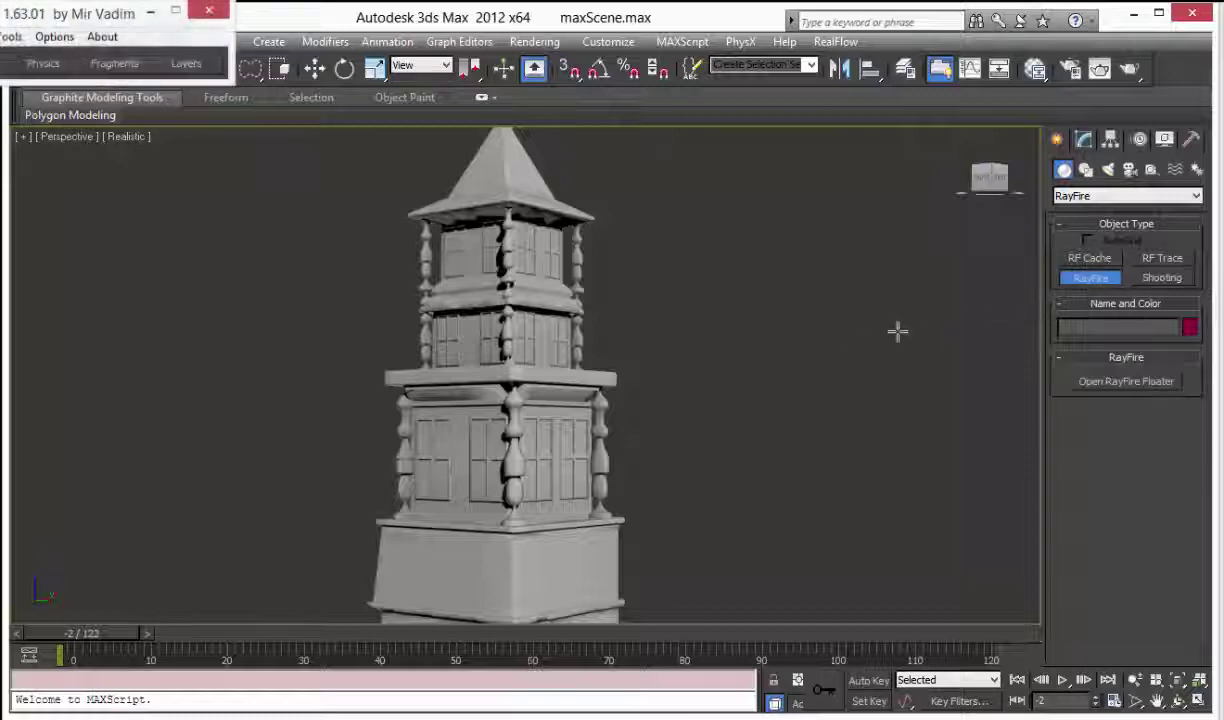
left_click_drag(20, 25, 148, 97)
scroll(539, 297, "down", 5)
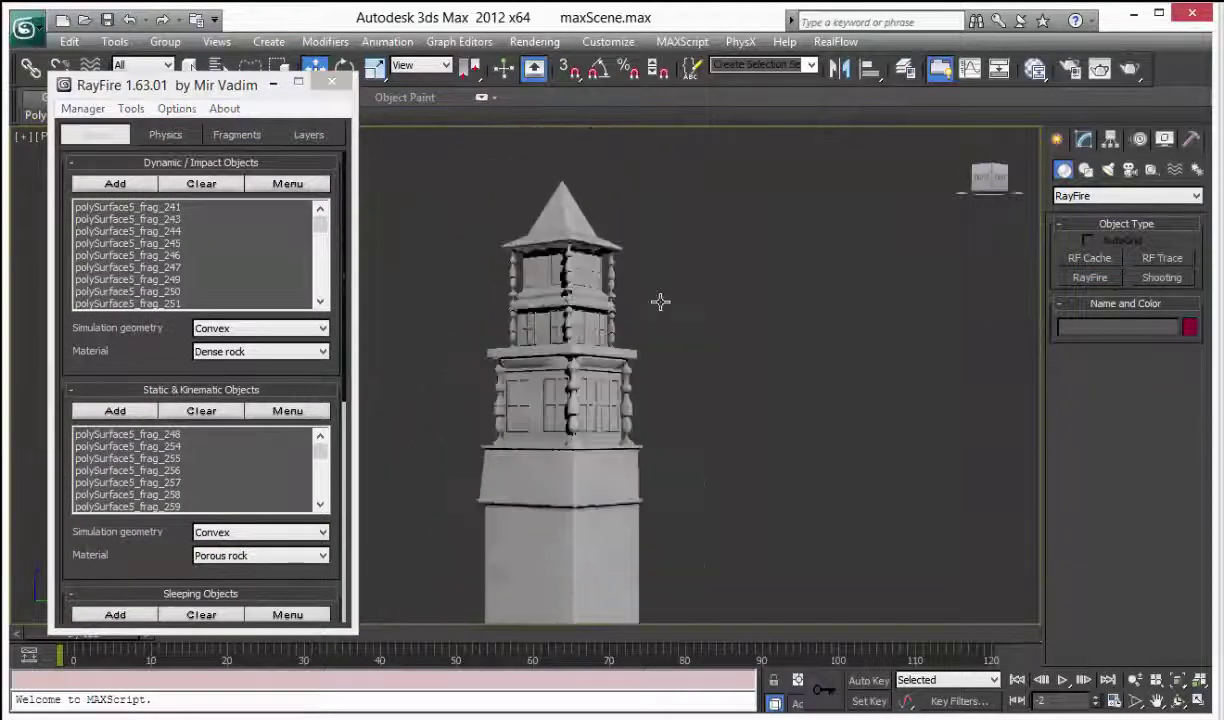
Step: Select all of RayFire's Static & Kinematic objects and examine where they lie on the tower
left_click(273, 416)
left_click(320, 443)
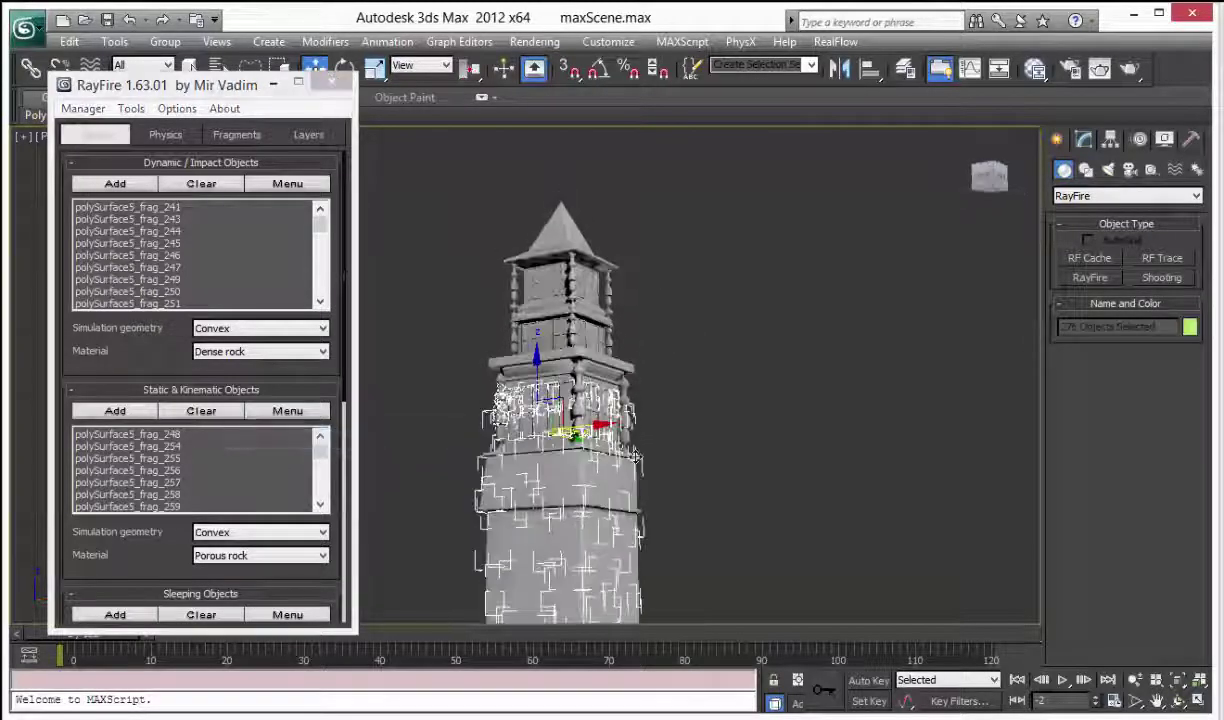
middle_click_drag(636, 441, 524, 401, "alt")
middle_click_drag(514, 304, 515, 393)
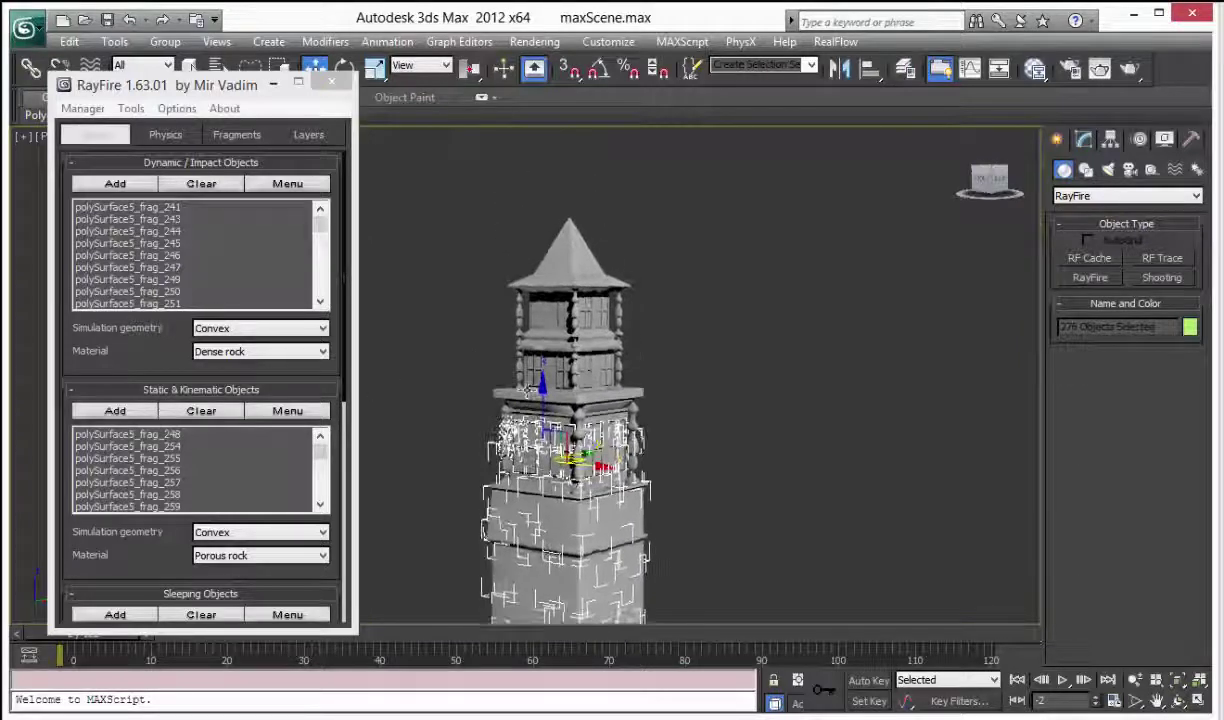
Step: Select all of RayFire's Dynamic / Impact objects and examine the fragments around the upper tower
left_click(280, 186)
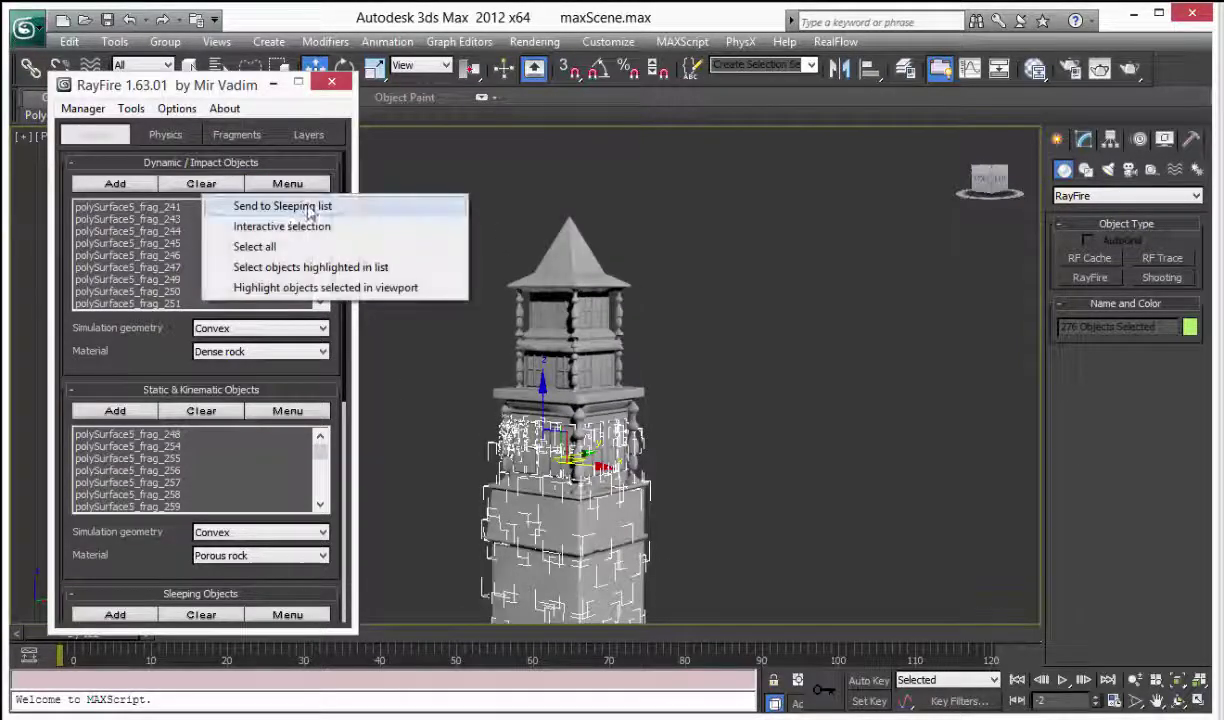
left_click(279, 246)
scroll(507, 296, "up", 5)
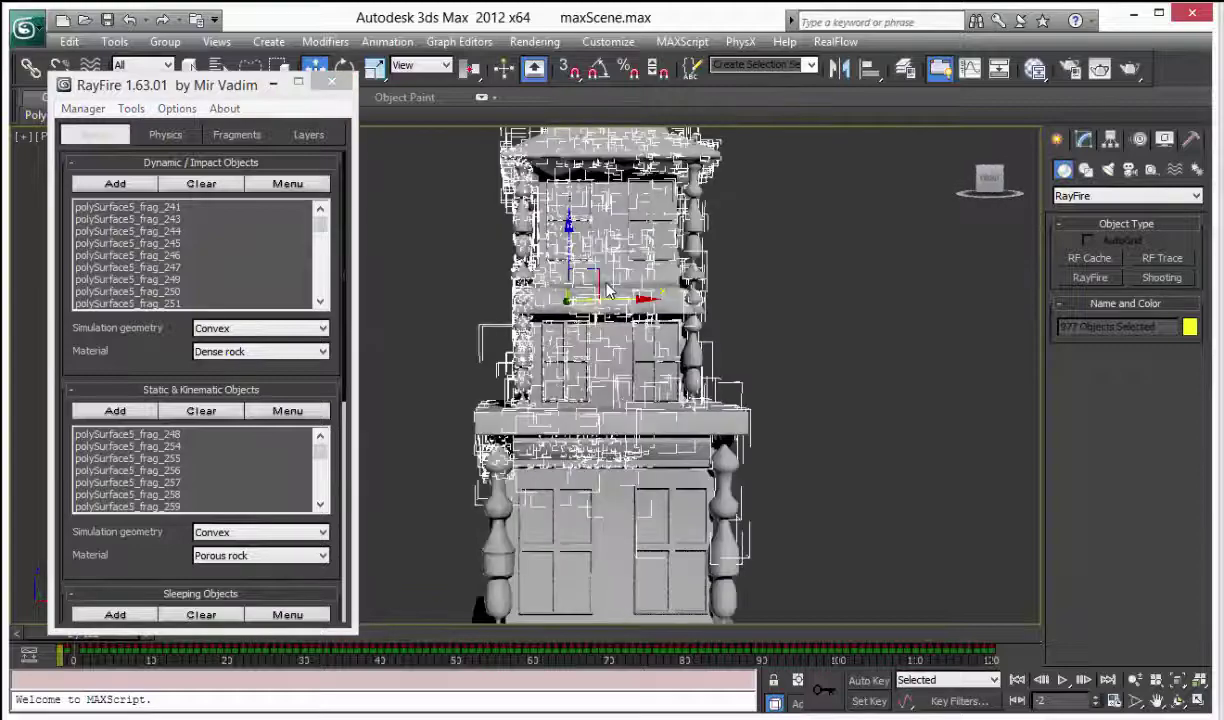
scroll(507, 296, "down", 3)
middle_click_drag(606, 399, 504, 408, "alt")
scroll(504, 407, "down", 3)
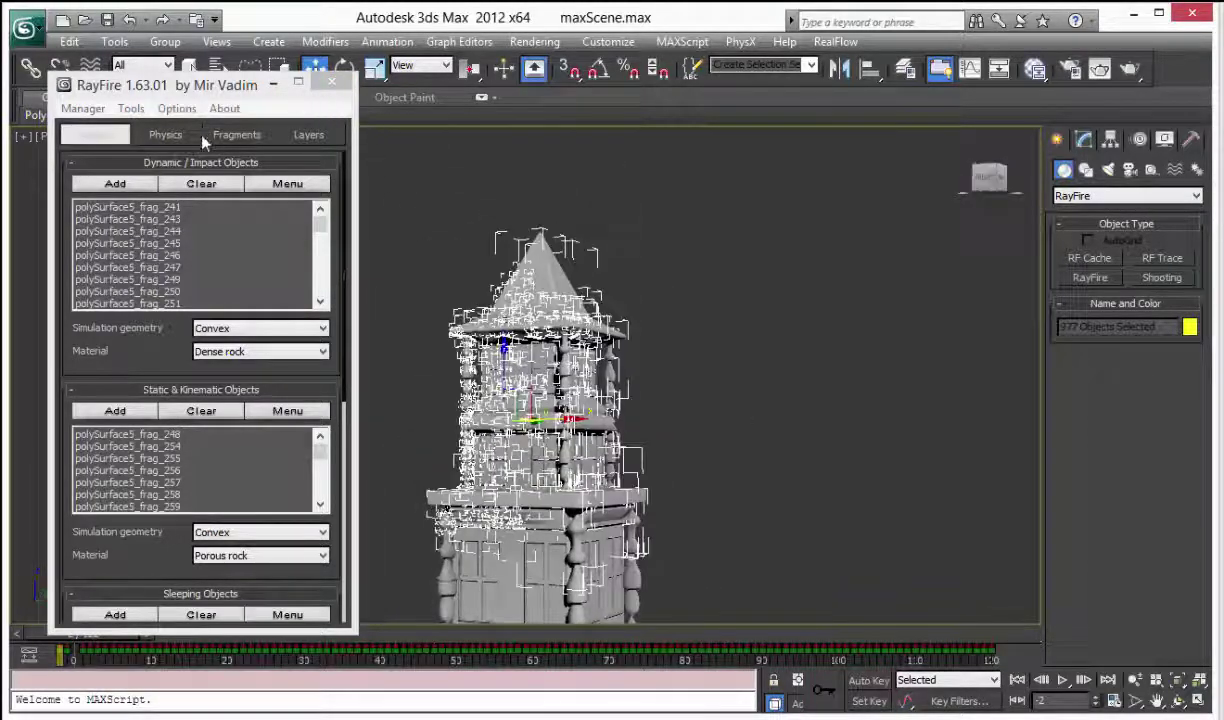
Step: Show RayFire's Physics settings and review the physical options for the PhysX/MassFx engine
left_click(165, 134)
scroll(210, 315, "down", 1)
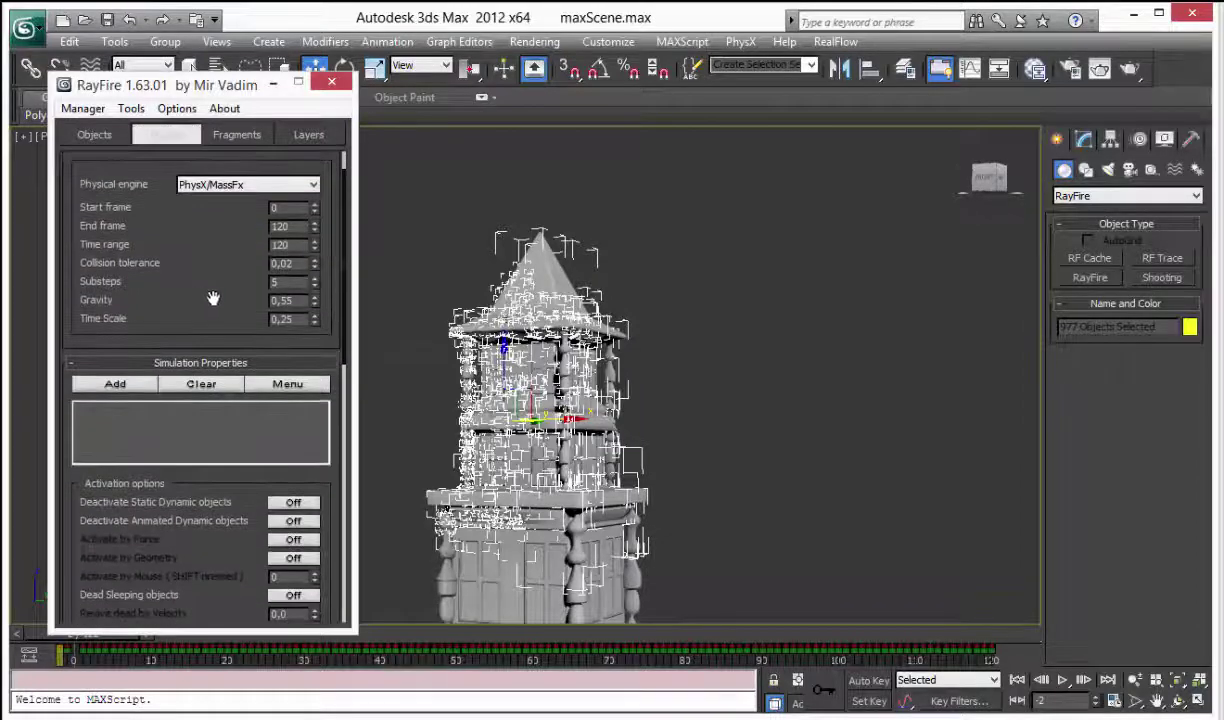
middle_click_drag(535, 352, 684, 371)
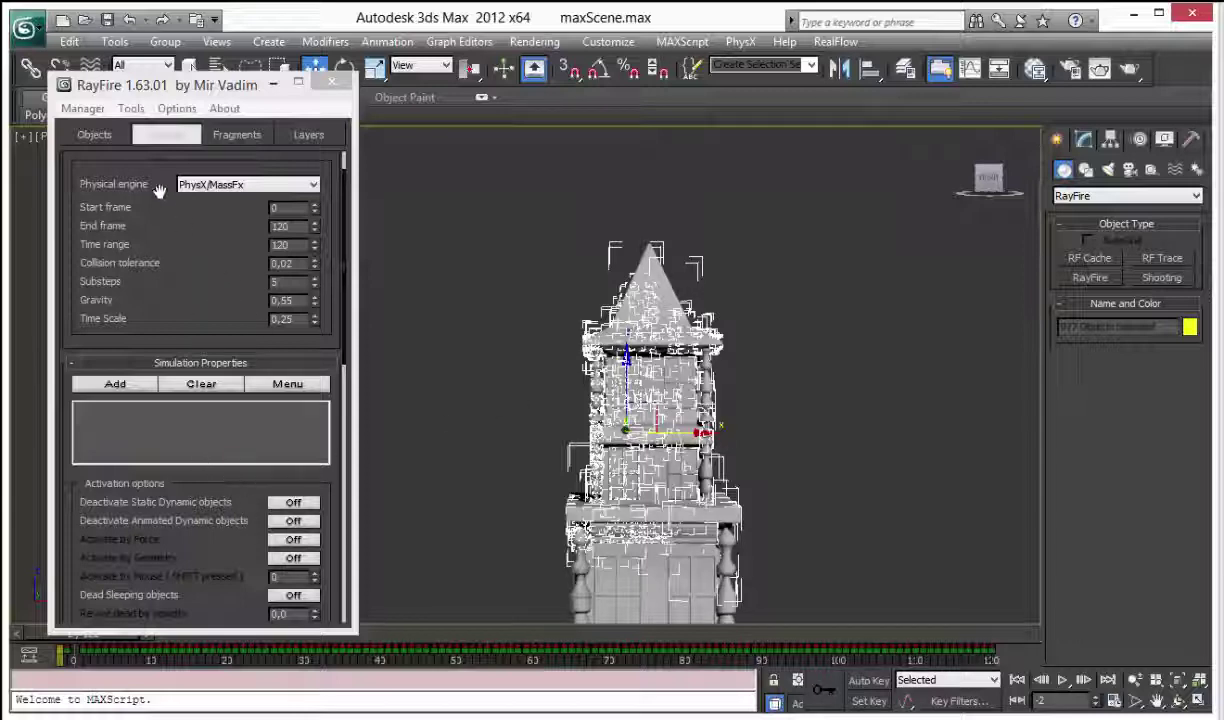
left_click_drag(158, 184, 156, 328)
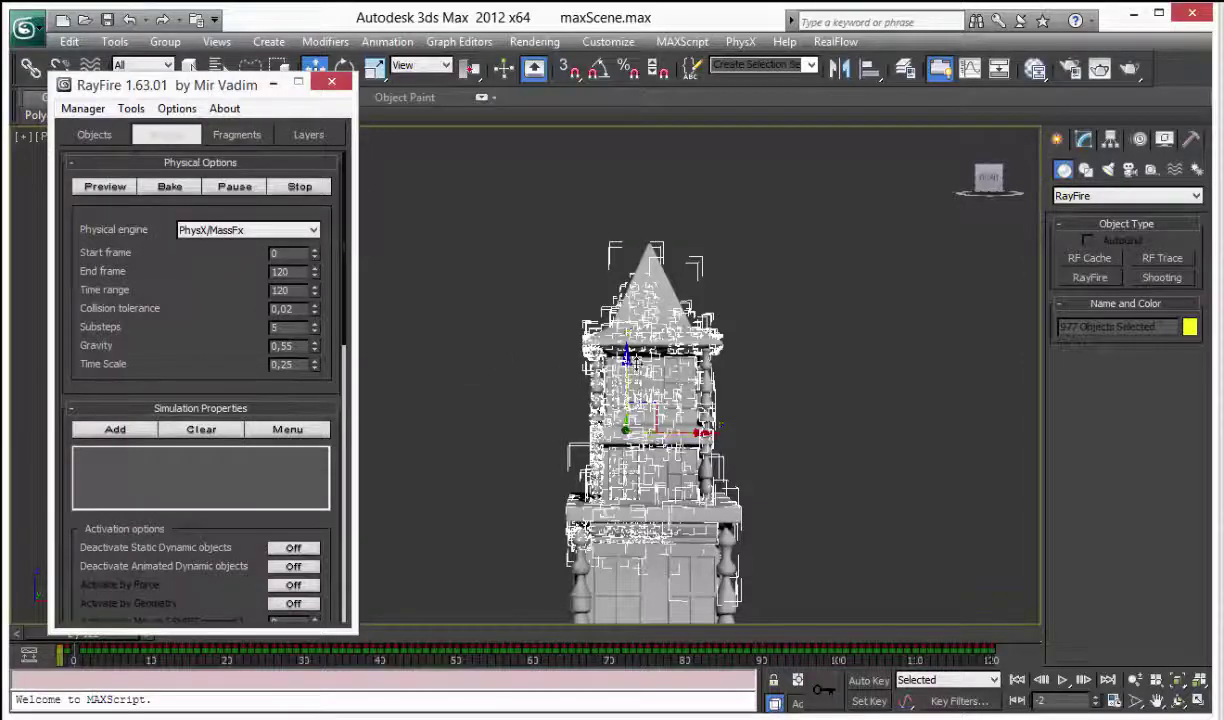
Step: Examine the selected fragments around the tower's upper ledge and columns up close and from below
middle_click_drag(637, 366, 552, 339, "alt")
scroll(640, 385, "up", 5)
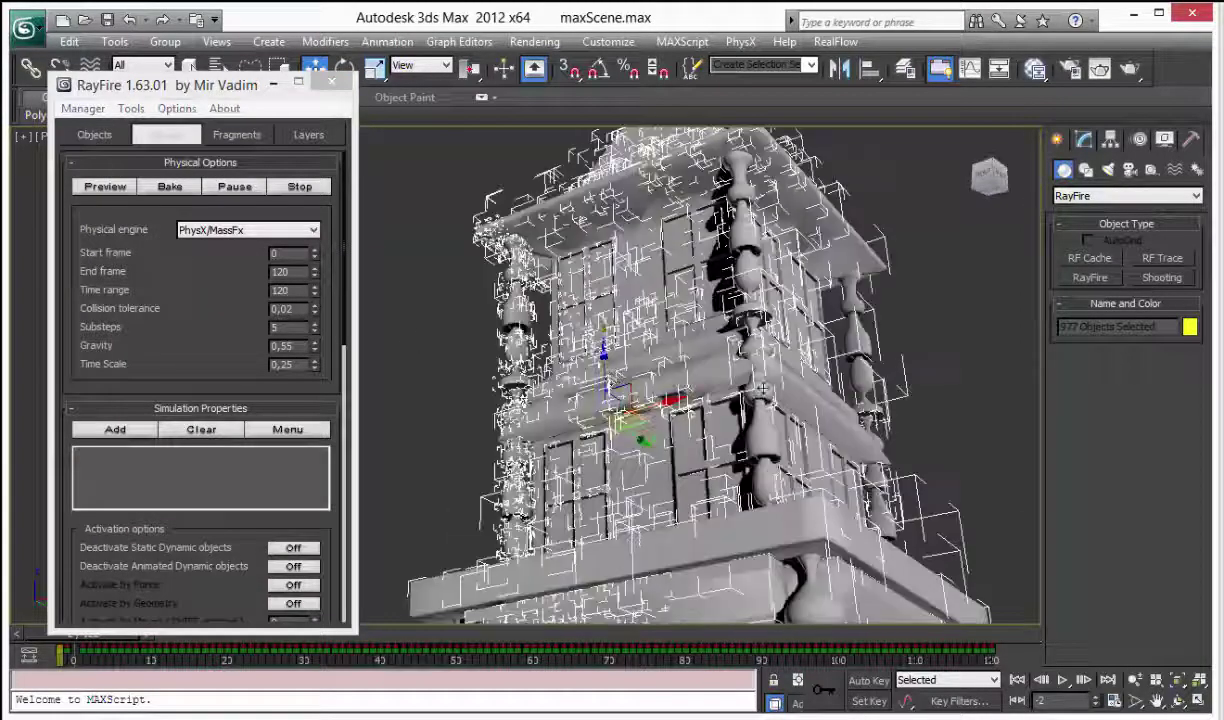
scroll(640, 327, "up", 3)
middle_click_drag(783, 387, 652, 422)
scroll(640, 352, "up", 5)
scroll(642, 407, "down", 3)
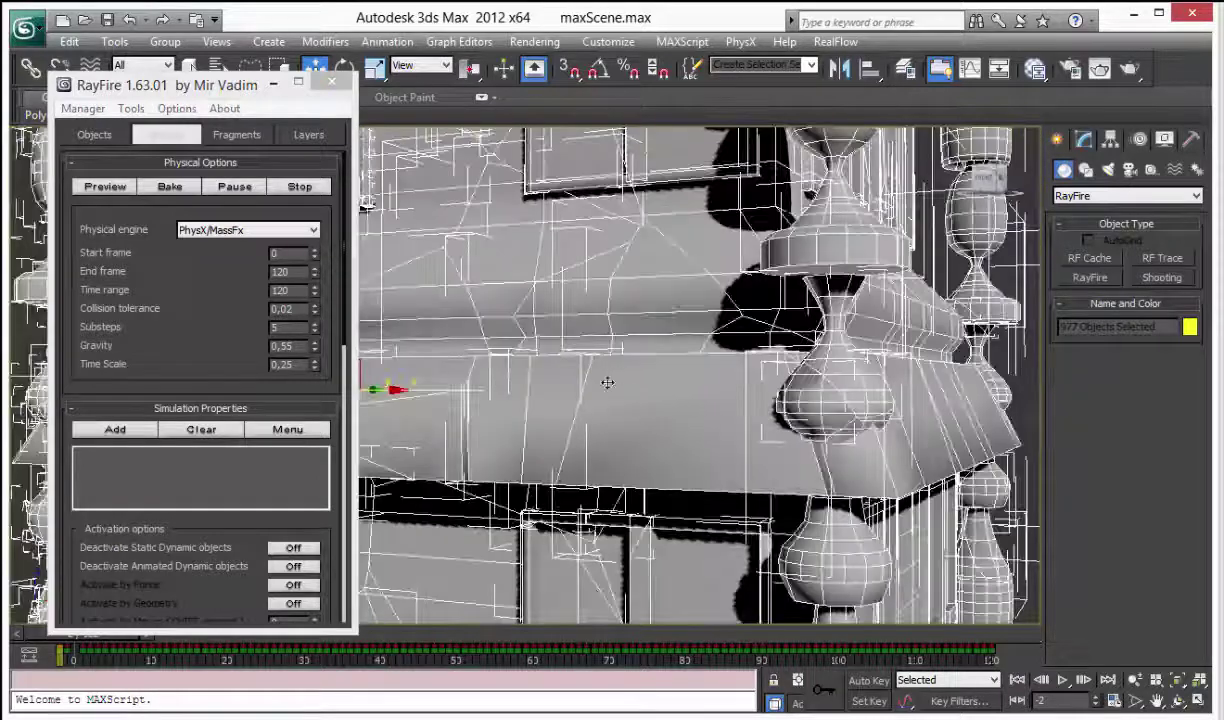
scroll(593, 358, "down", 10)
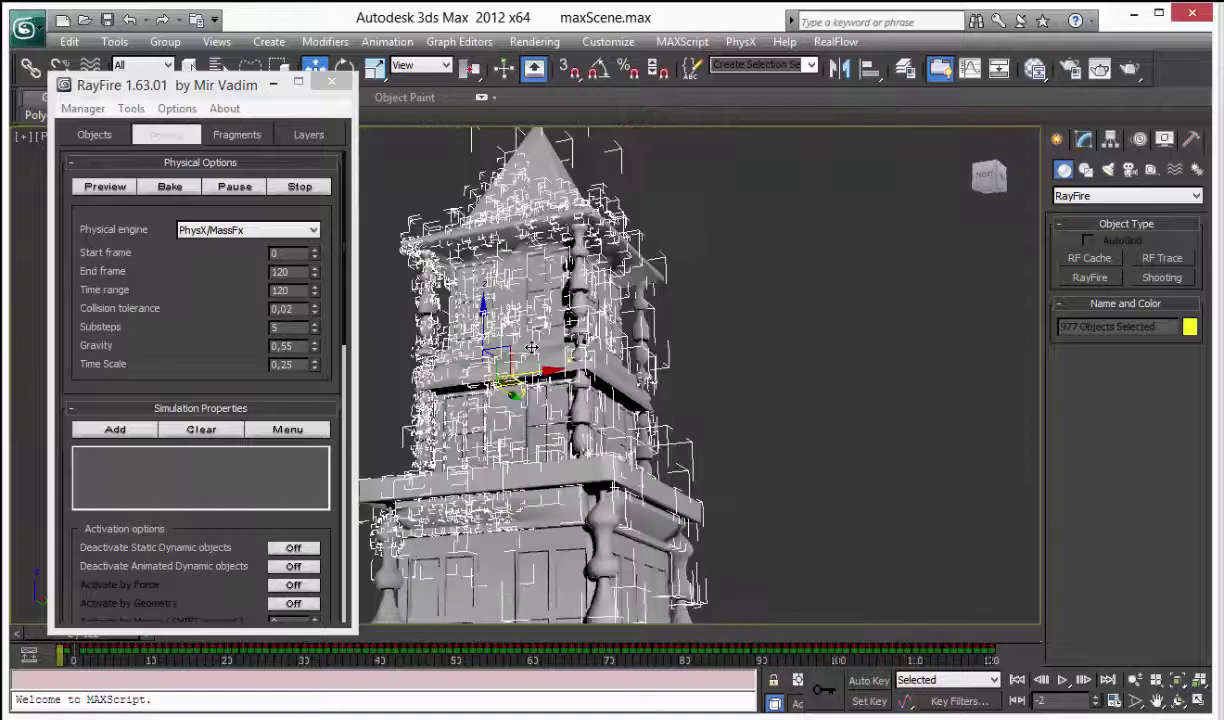
middle_click_drag(531, 347, 530, 322, "alt")
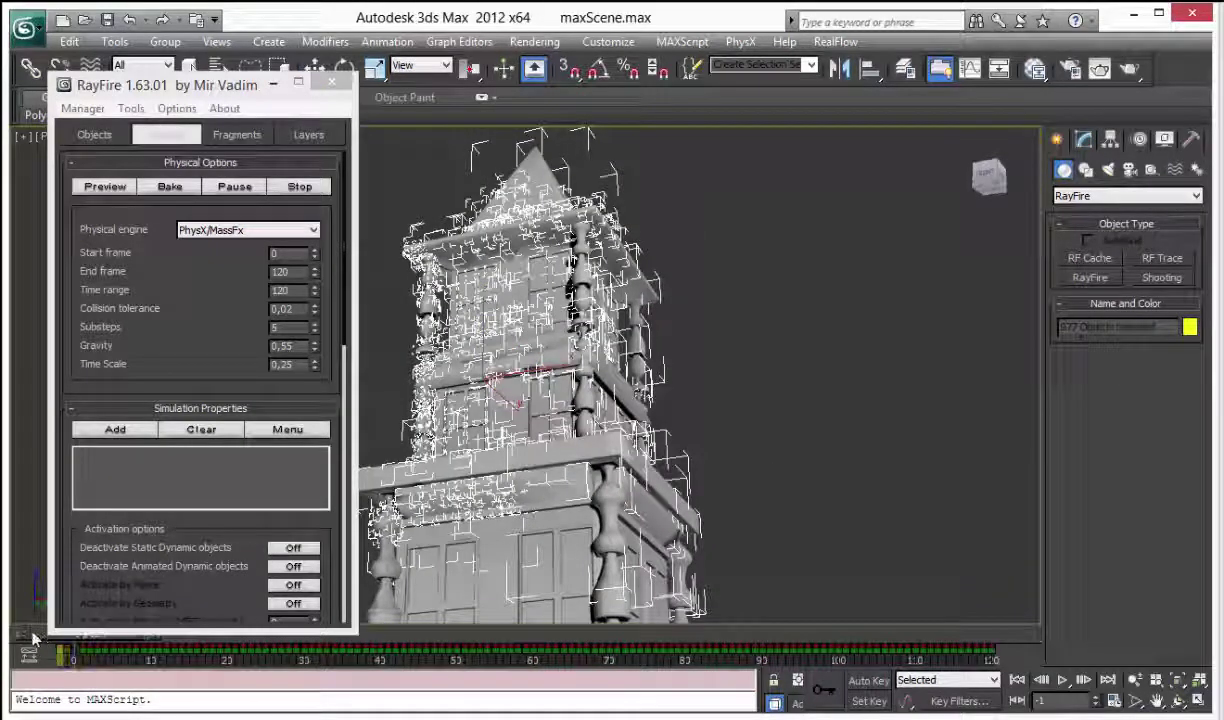
Step: Minimize the RayFire floater and toggle edged faces on the breaking tower at frame 3
left_click(270, 84)
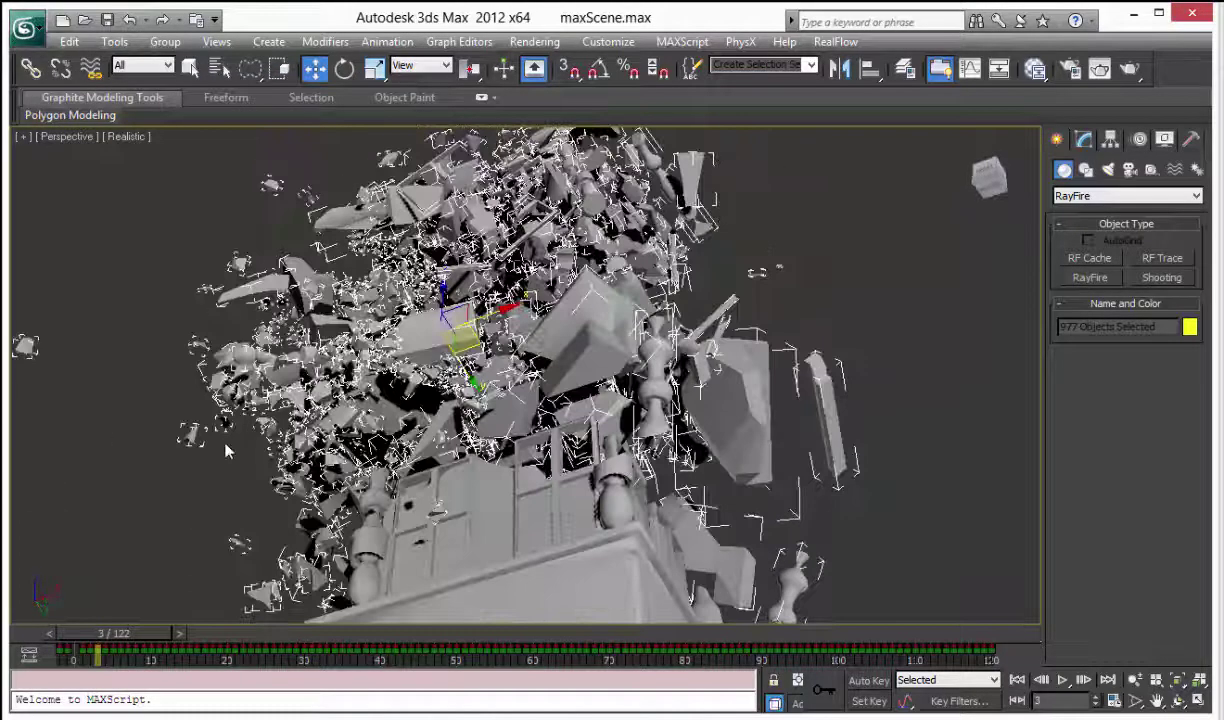
key("F4")
key("F4")
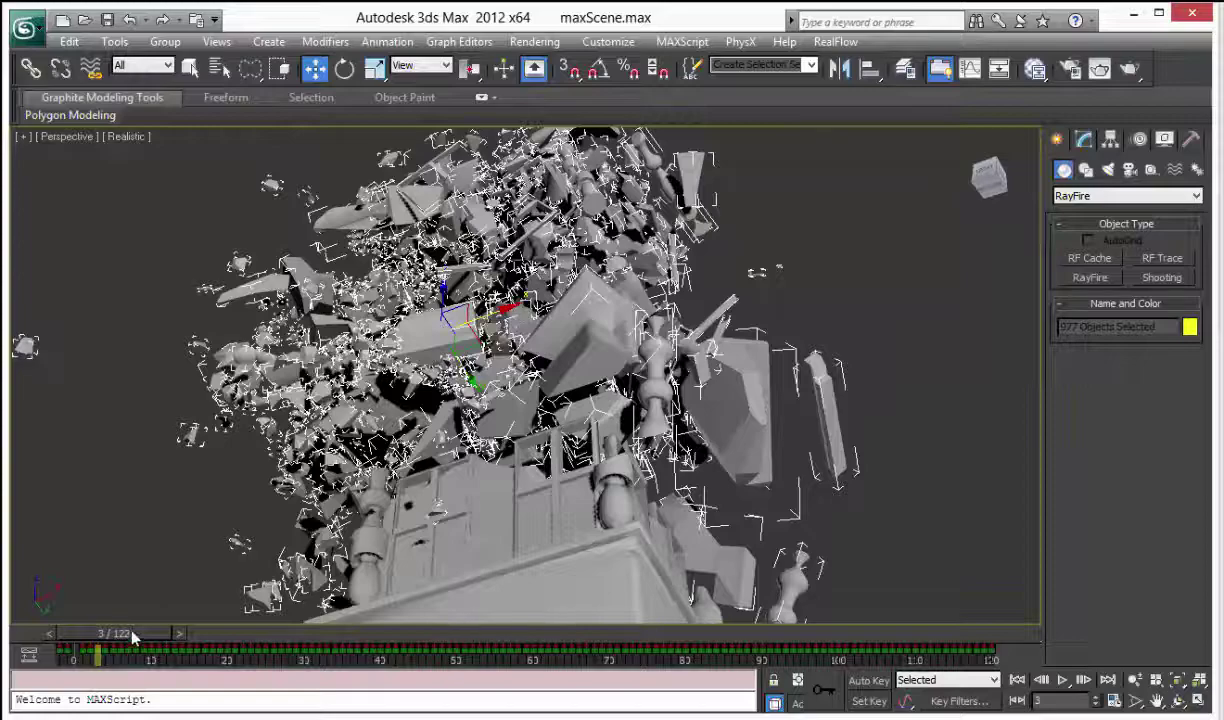
key("F4")
key("F4")
key("F4")
key("F4")
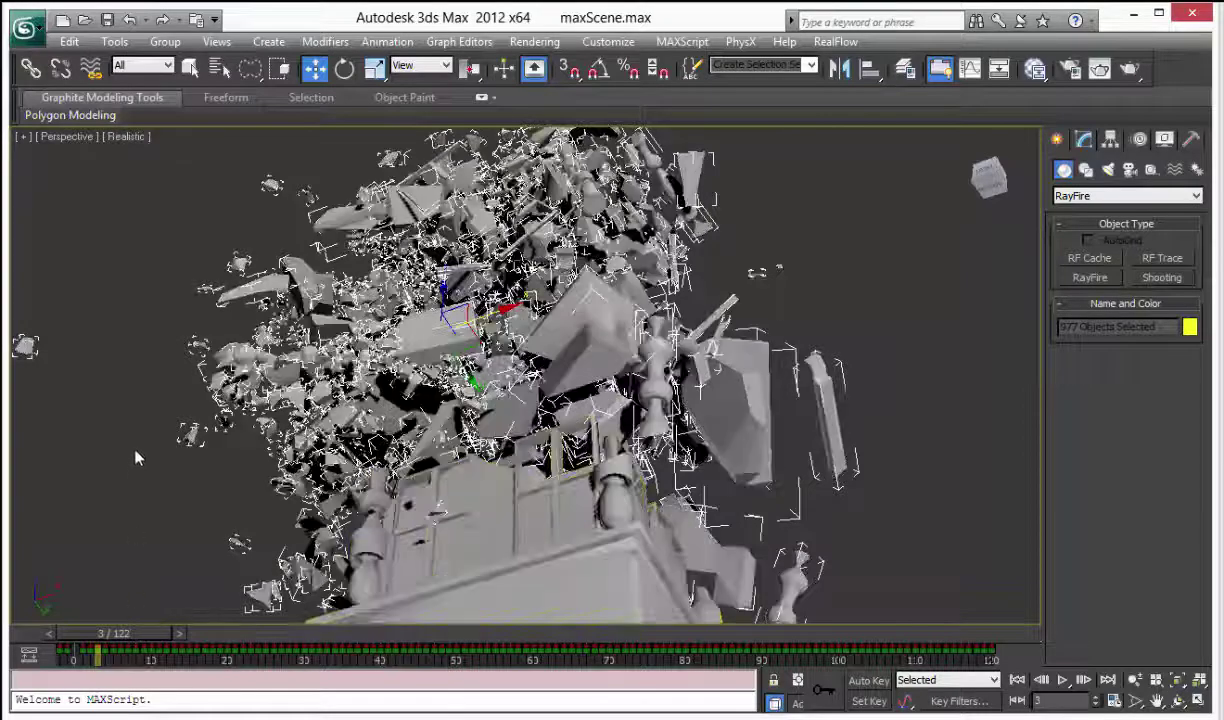
Step: Deselect the fragments and scrub from the start of the animation to frame 8 to view the whole explosion
left_click(138, 448)
left_click_drag(75, 641, 25, 650)
scroll(309, 433, "down", 4)
mouse_move(301, 481)
middle_mouse_down()
mouse_move(309, 433)
mouse_move(306, 503)
middle_mouse_up()
left_click_drag(58, 655, 134, 638)
scroll(434, 459, "down", 6)
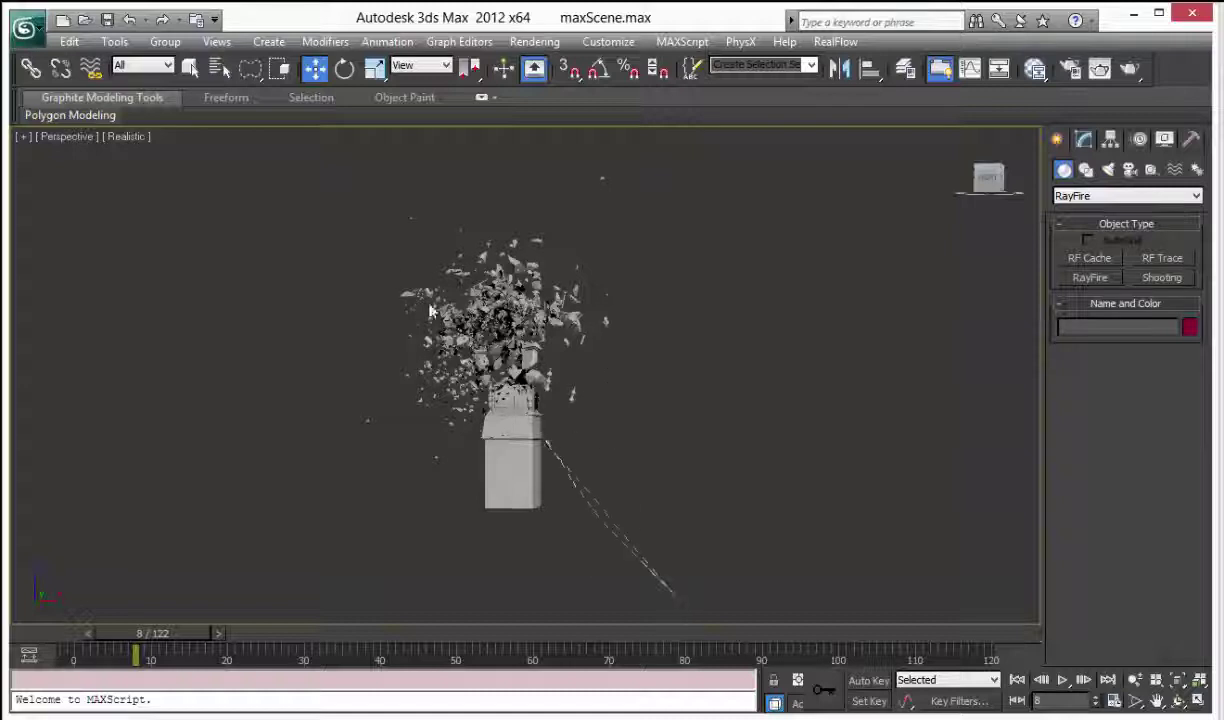
Step: Activate the selection tool and examine the debris cloud above the tower base at frame 8
left_click_drag(617, 507, 642, 553)
left_click(607, 411)
key("q")
mouse_move(550, 285)
middle_mouse_down("alt")
mouse_move(560, 335)
mouse_move(573, 340)
mouse_move(567, 365)
middle_mouse_up("alt")
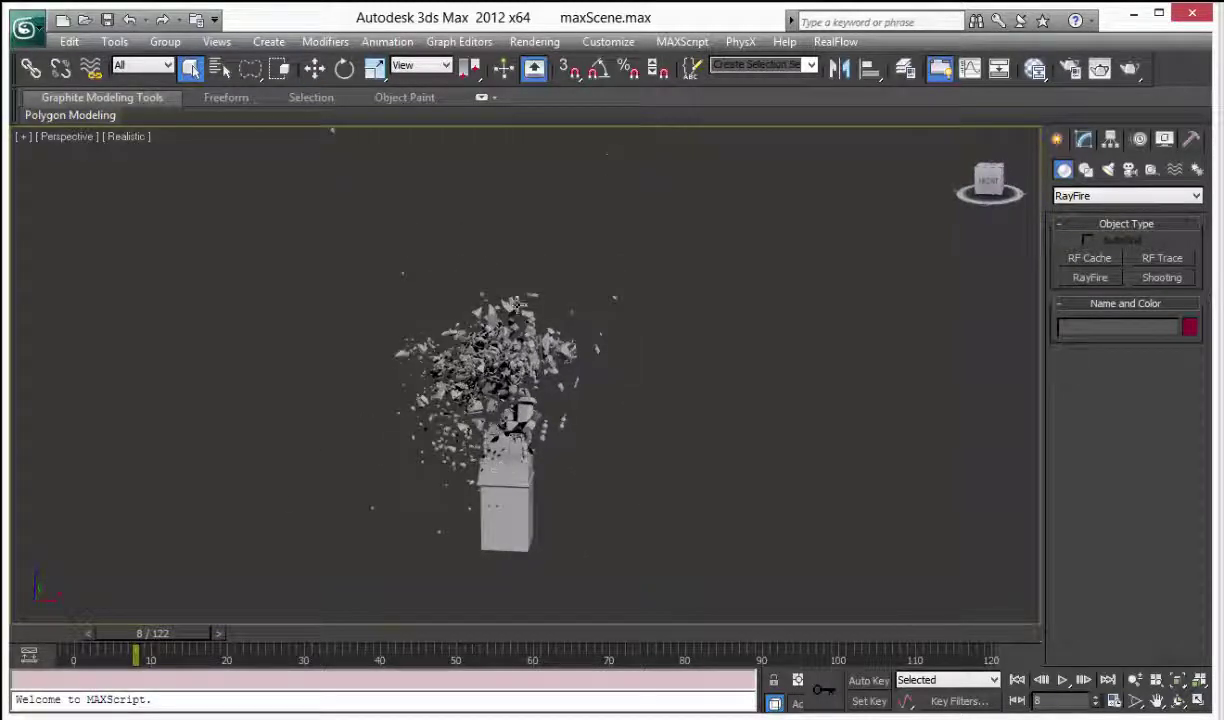
scroll(573, 455, "up", 4)
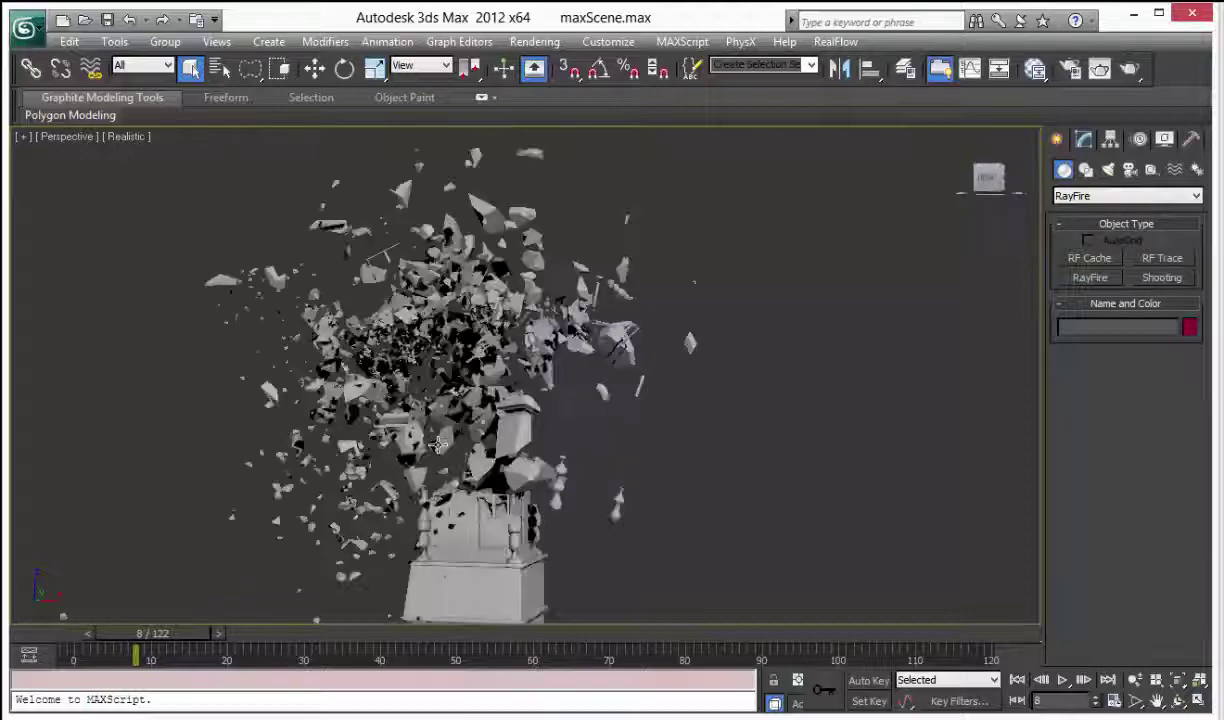
Step: Switch to the Maya scene, show it in the perspective view and select a flying tower fragment left of the tower
left_click(4, 692)
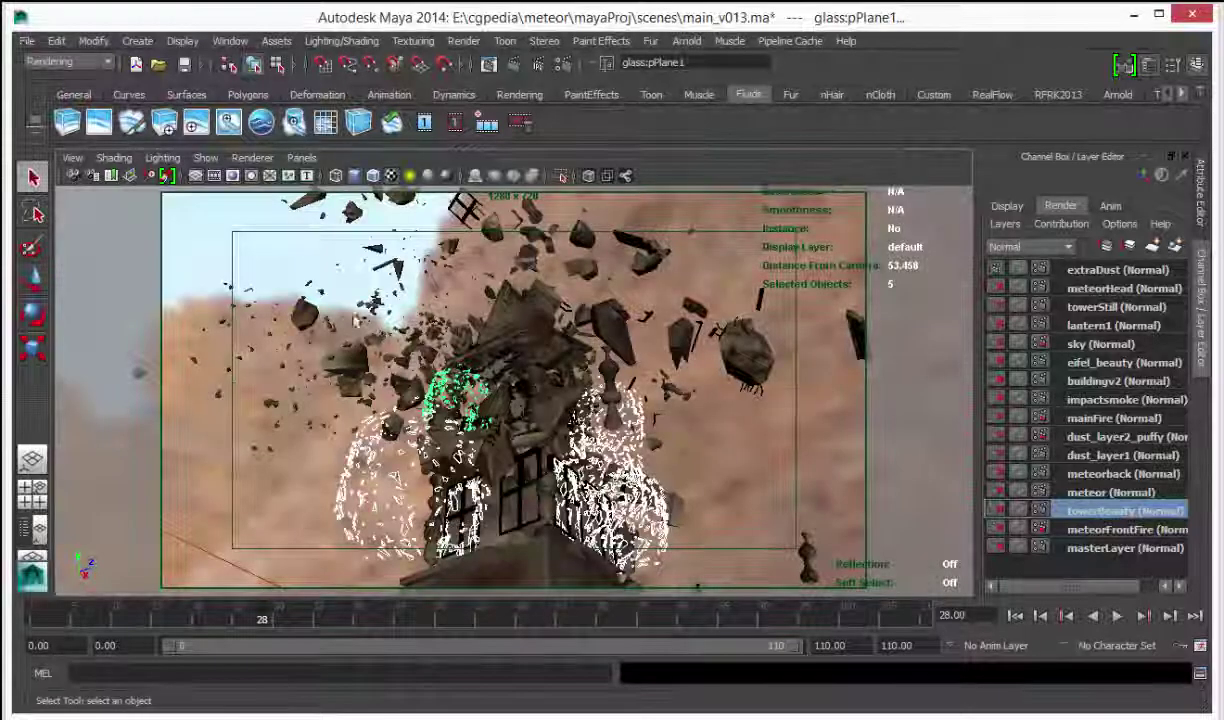
left_click(341, 246)
key("space")
left_click_drag(339, 289, 345, 234)
left_click_drag(402, 300, 354, 301, "alt")
left_click(275, 259)
middle_click_drag(324, 272, 509, 378, "alt")
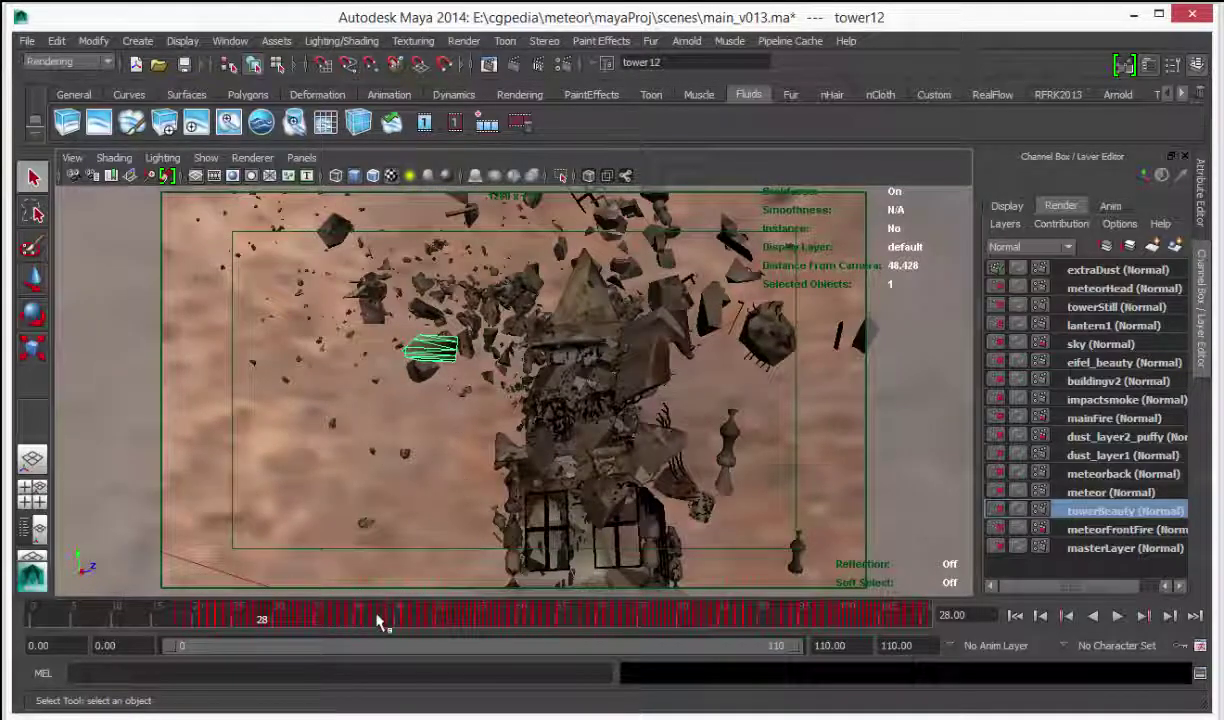
Step: Inspect the fragment's full translate and rotate animation curves in the Graph Editor, and close the editor
left_click_drag(449, 391, 360, 391)
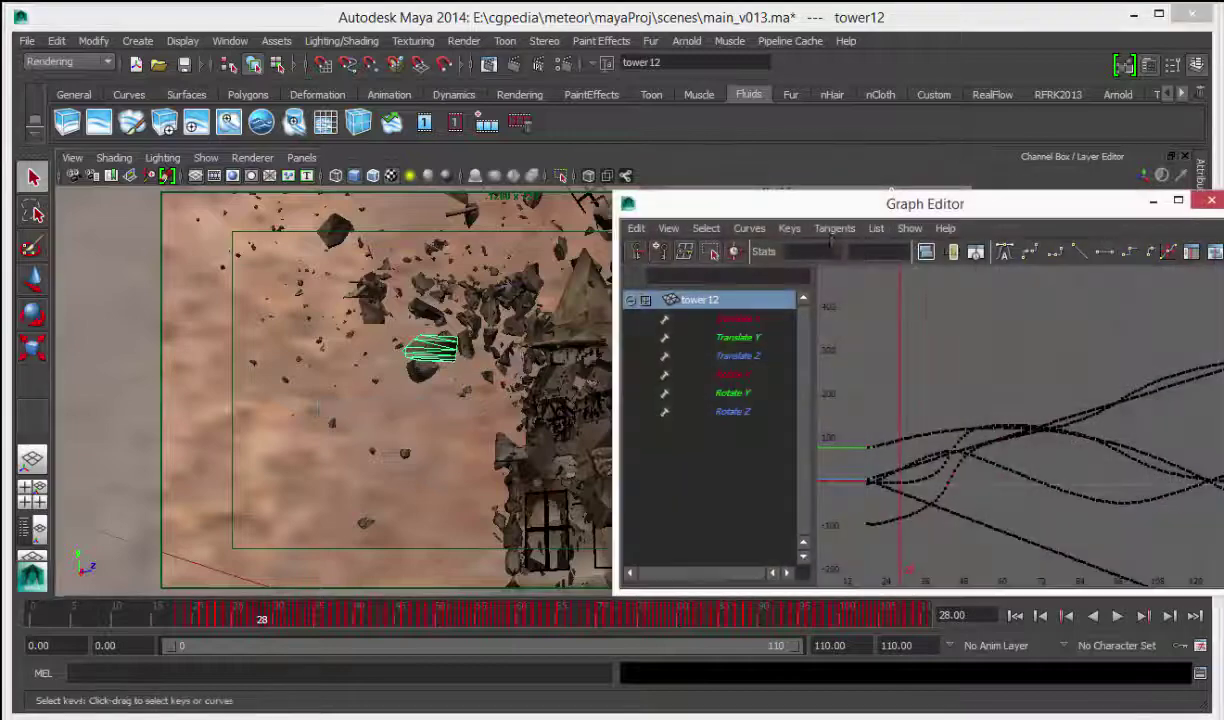
left_click_drag(828, 210, 744, 193)
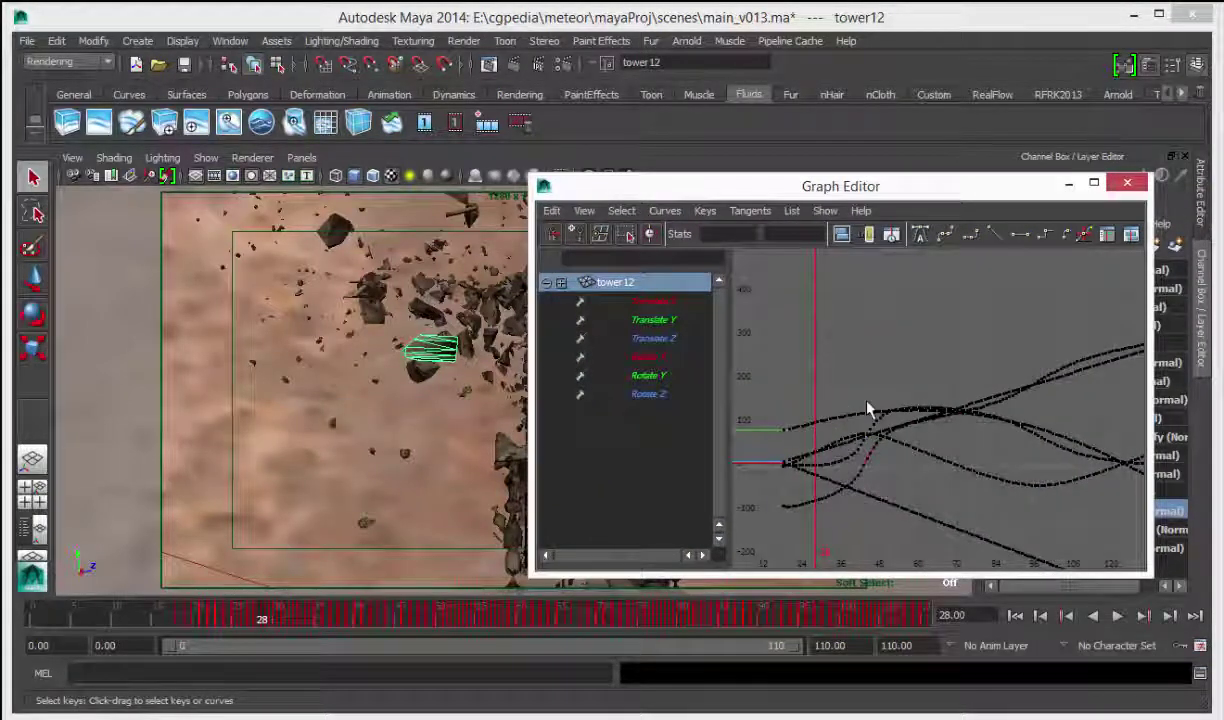
key("f")
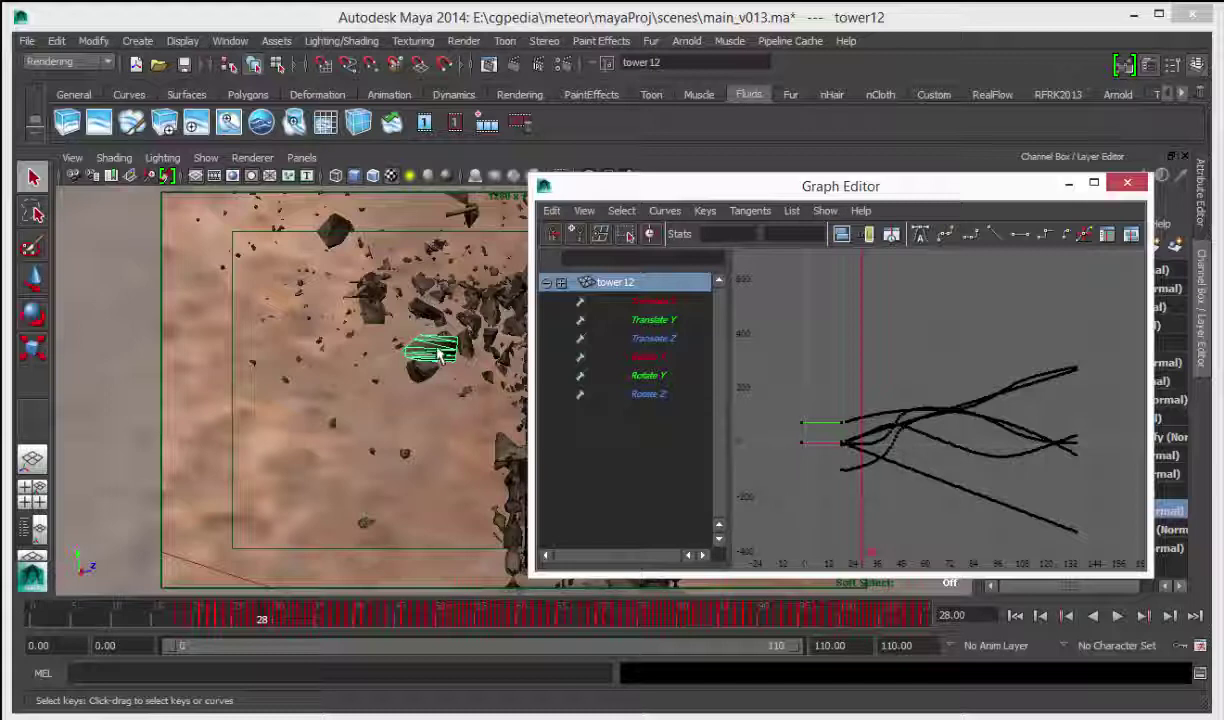
left_click(1126, 183)
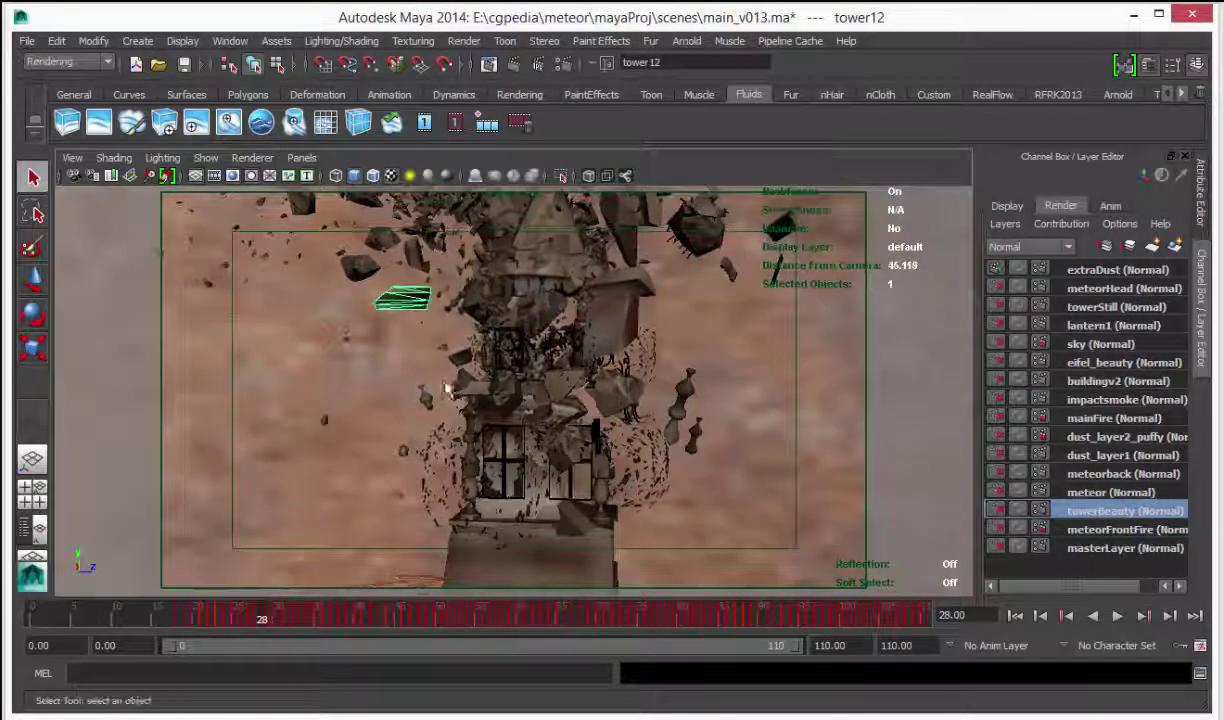
Step: Select the neighbouring flying fragments left of the tower and group them
left_click(358, 270)
left_click(409, 258, "shift")
left_click(411, 252, "shift")
left_click(390, 242, "shift")
key("ctrl+g")
key("space")
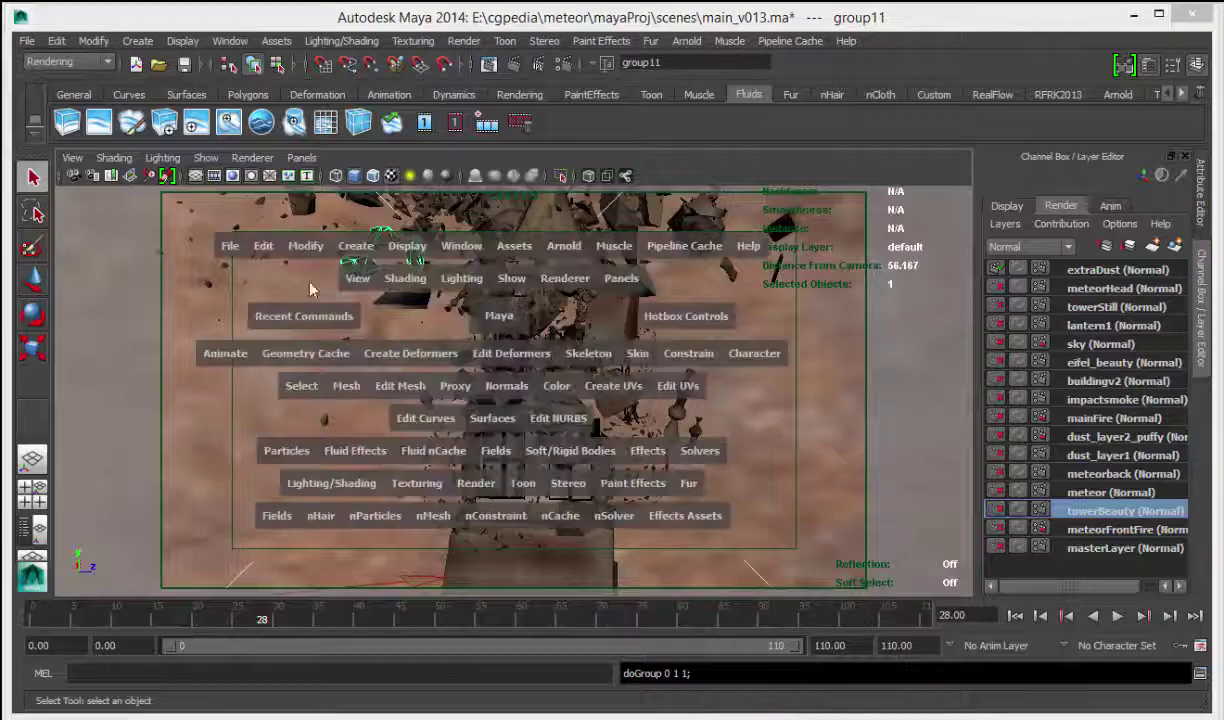
left_click_drag(263, 246, 356, 678)
Step: Rotate the fragment group about 47 degrees around the Y axis
key("e")
middle_click_drag(650, 463, 648, 383, "alt")
left_click_drag(648, 383, 617, 478, "alt")
left_click_drag(618, 537, 685, 489)
middle_click_drag(667, 273, 685, 387, "alt")
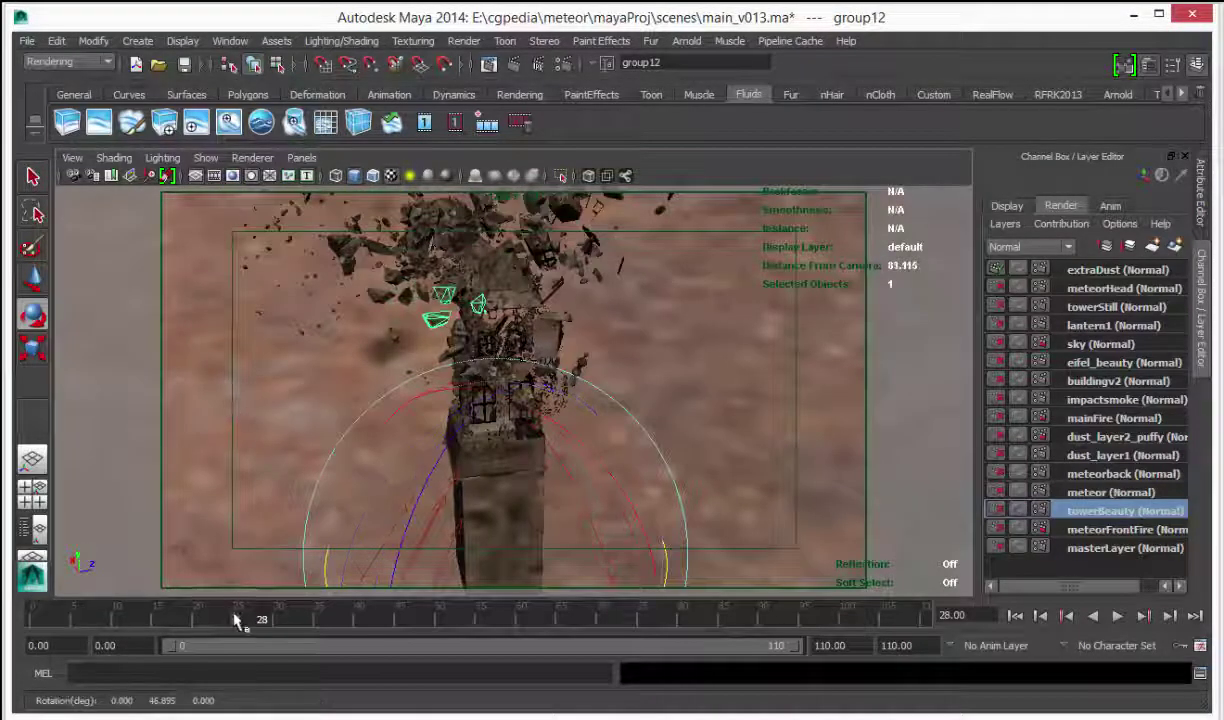
Step: Scrub the animation to frame 47 and check how the rotated fragments fly
left_click(203, 619)
left_click_drag(199, 618, 409, 608)
left_click_drag(391, 563, 349, 362, "alt")
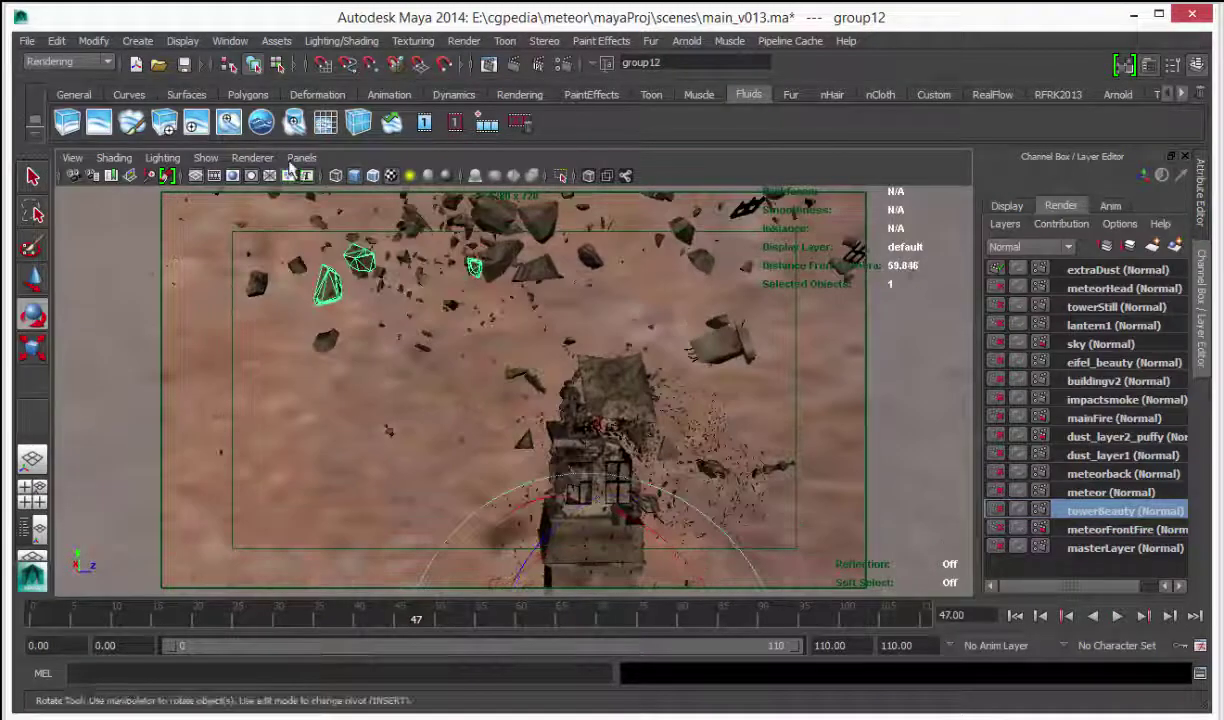
Step: Look through the shot camera and scrub from frame 15 to frame 28 to check the breaking tower
left_click(301, 158)
mouse_move(385, 176)
left_click(455, 177)
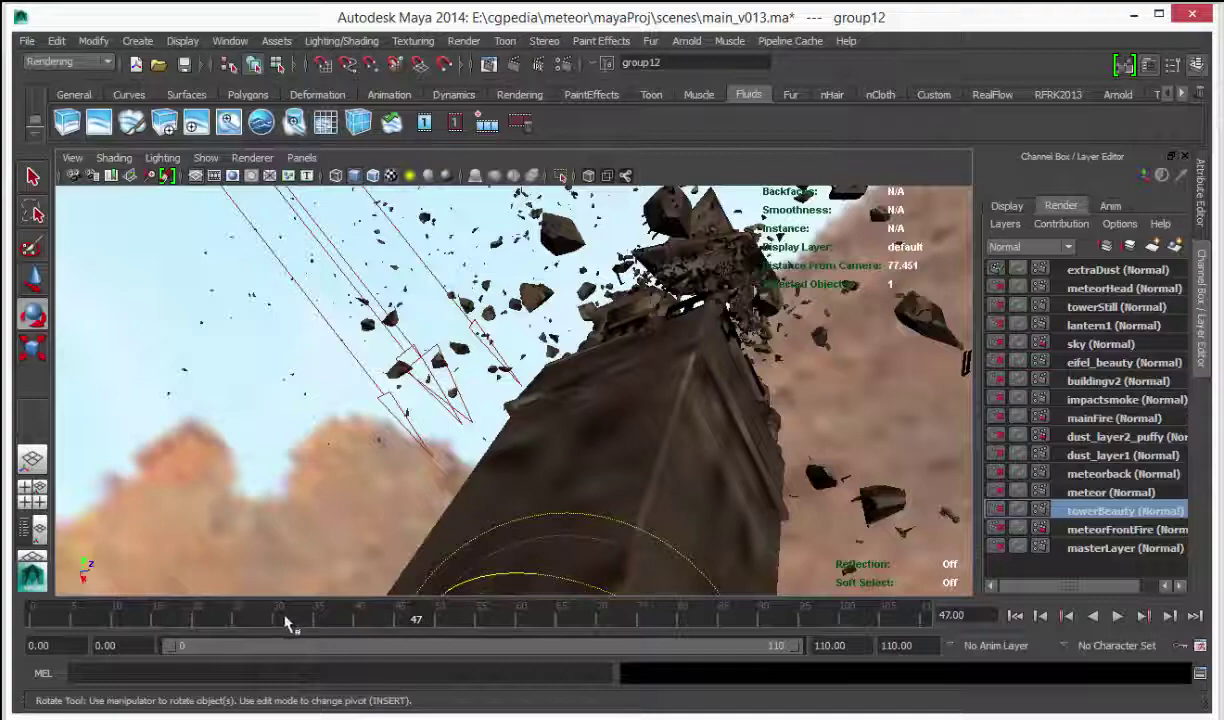
left_click_drag(281, 622, 157, 632)
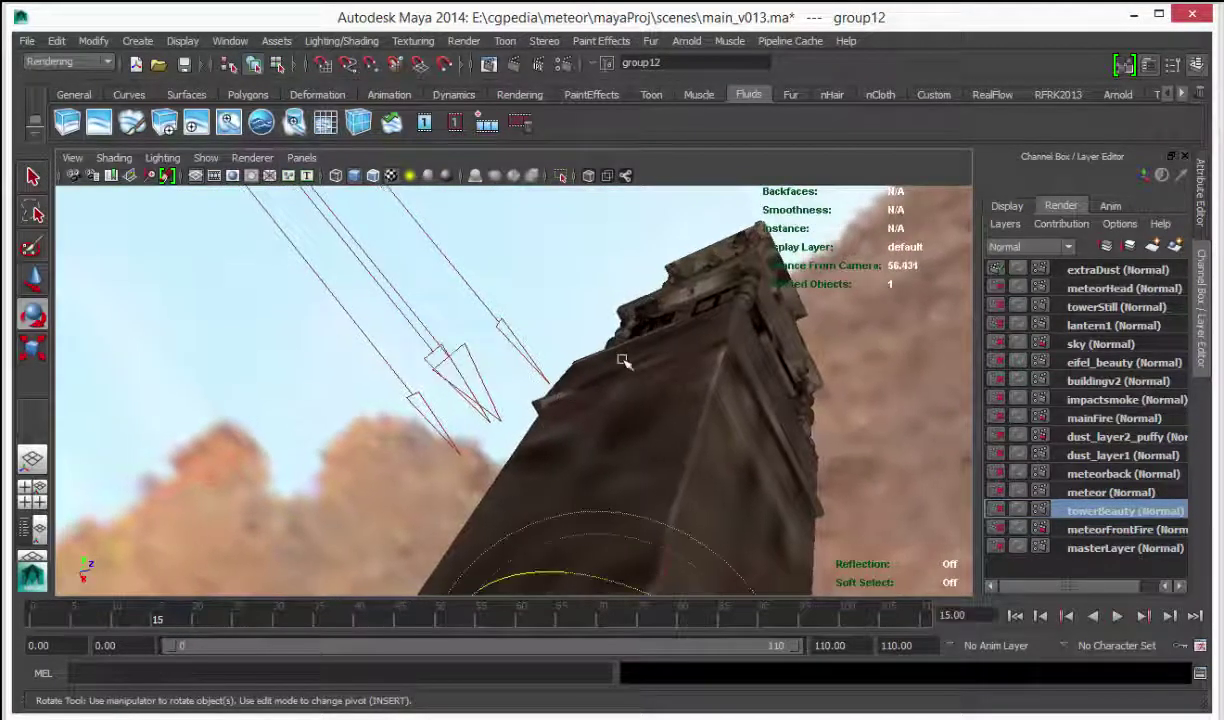
key("q")
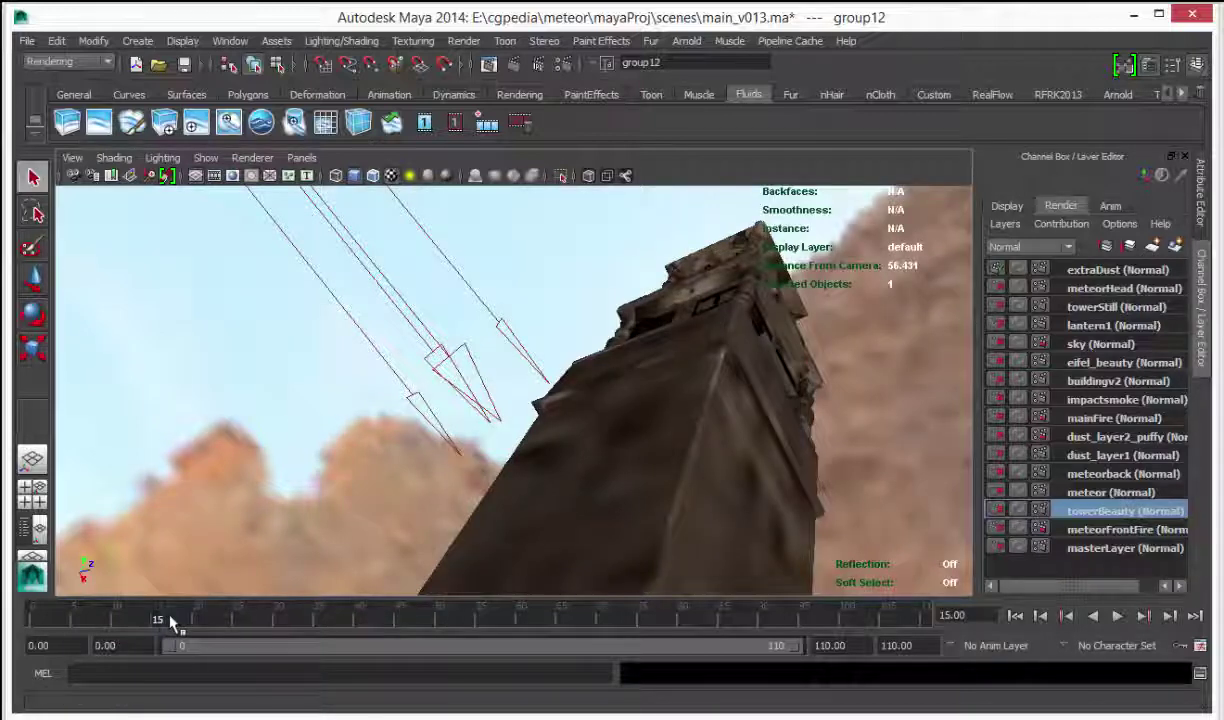
left_click_drag(180, 620, 262, 622)
Step: Switch to 3ds Max and examine the debris cloud around the tower top at frame 8 from several sides
key("alt+Tab")
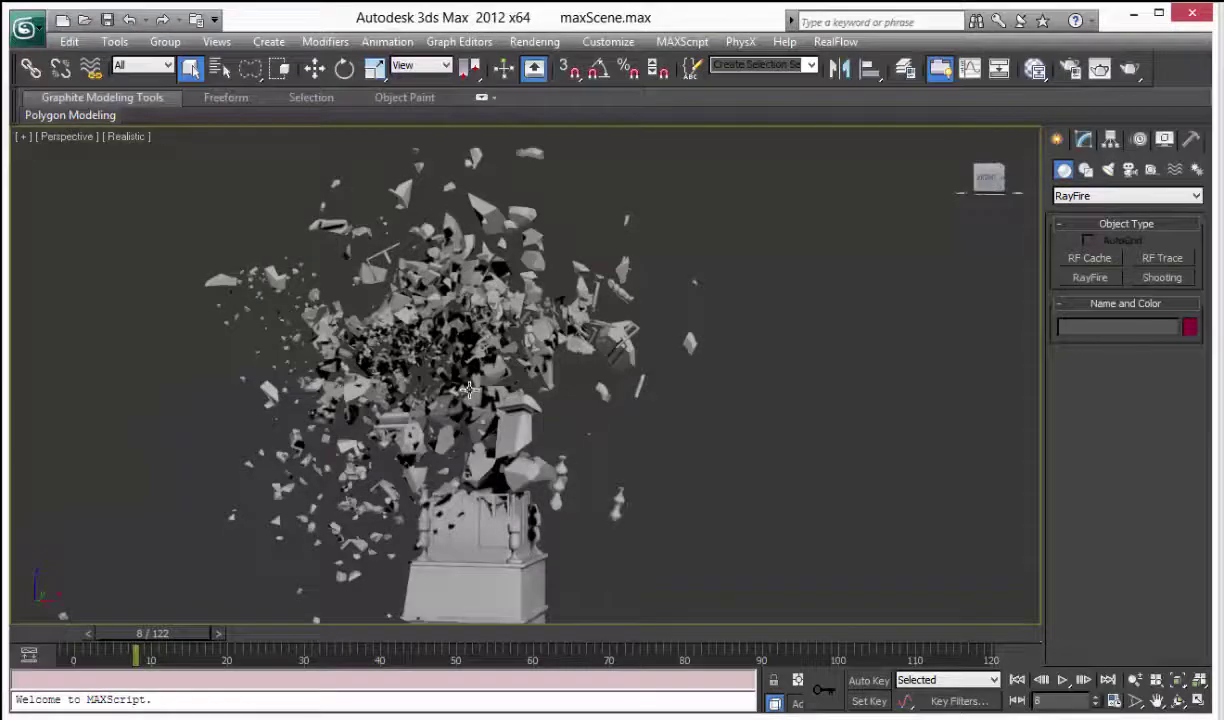
middle_click_drag(469, 390, 222, 348, "alt")
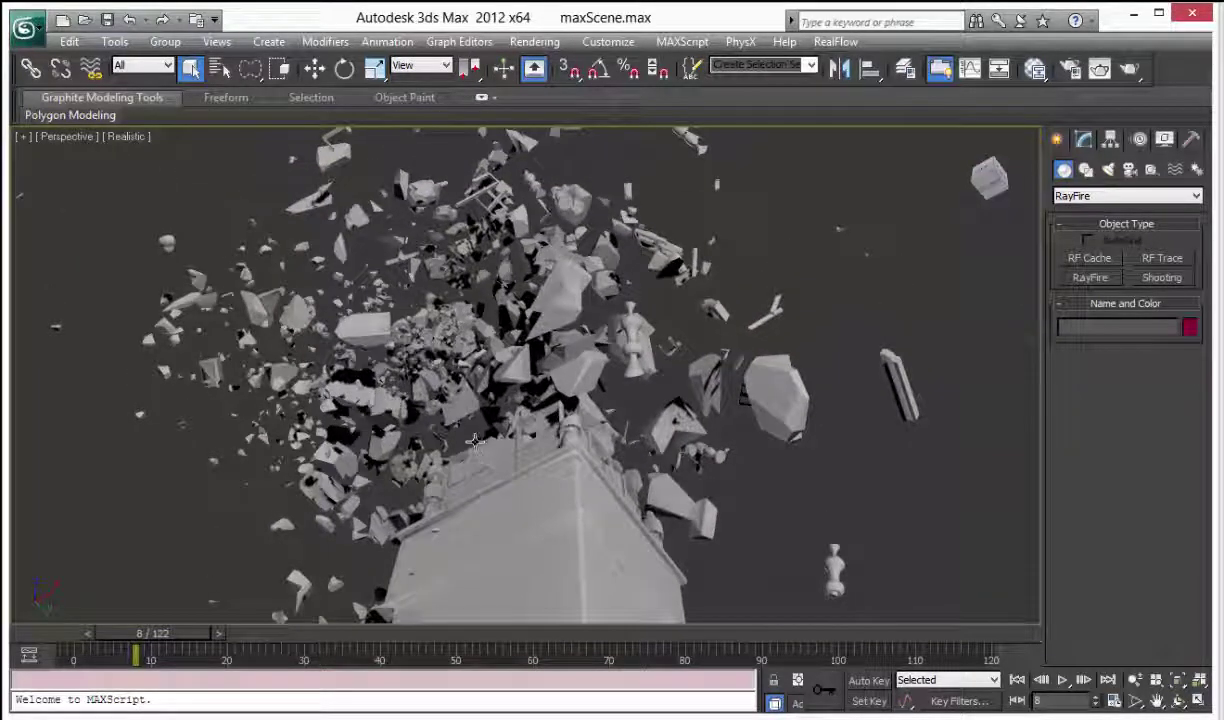
middle_click_drag(509, 378, 489, 410, "alt")
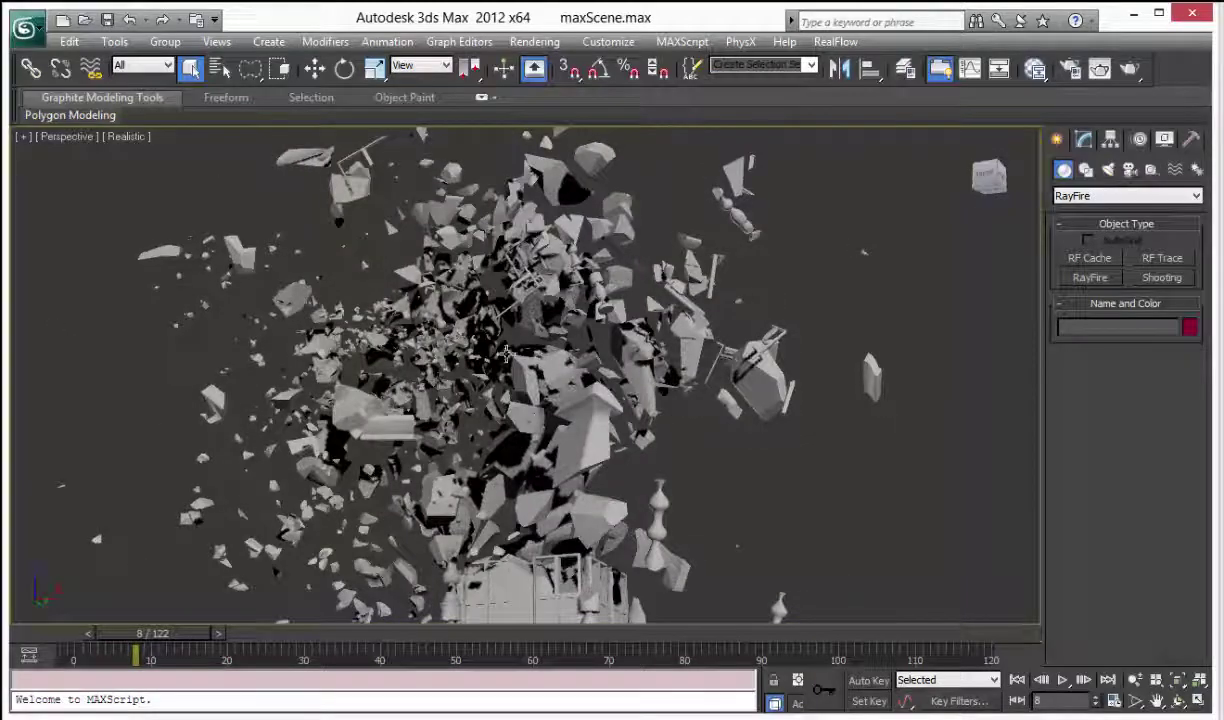
middle_click_drag(516, 352, 510, 365, "alt")
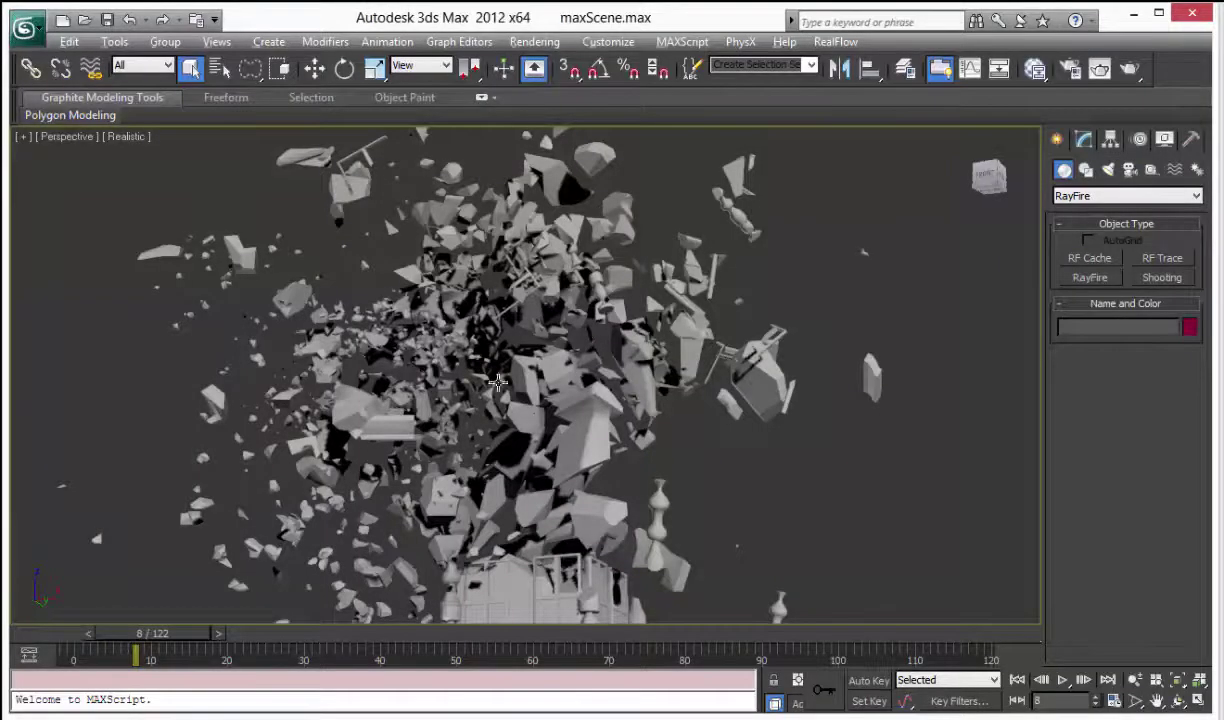
middle_click_drag(507, 388, 328, 266, "alt")
left_click_drag(285, 156, 505, 320)
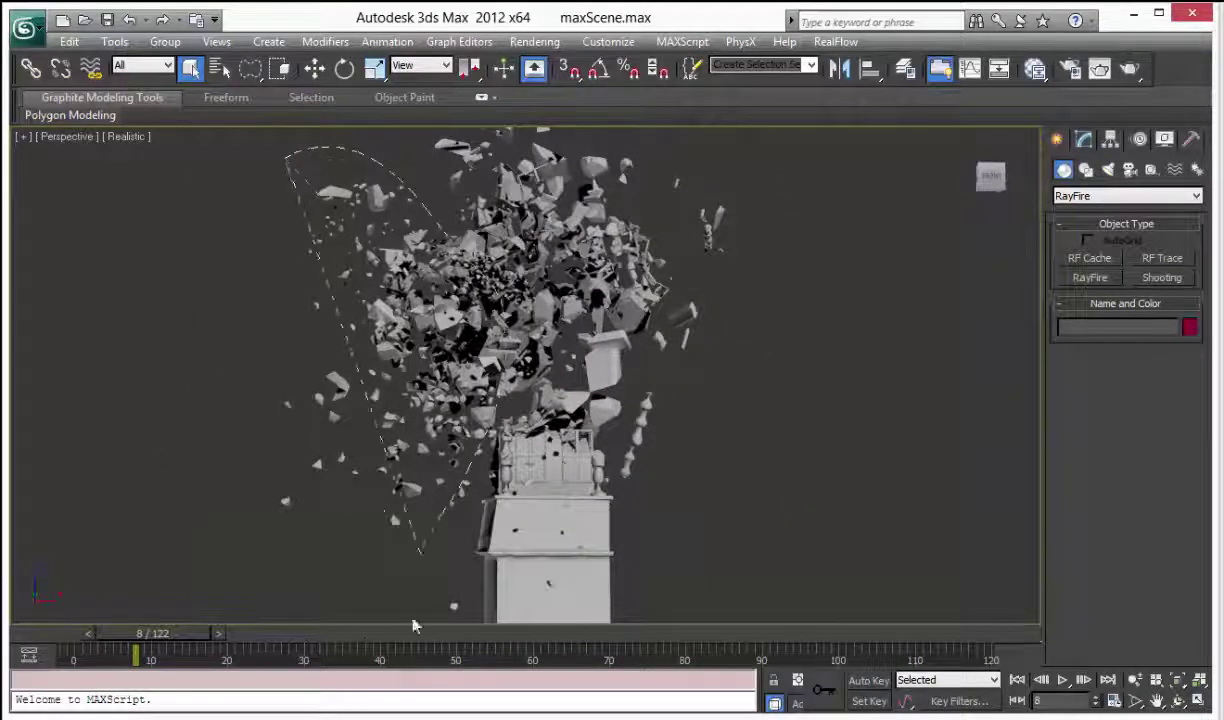
left_click_drag(305, 412, 310, 405)
mouse_move(310, 405)
middle_mouse_down("alt")
mouse_move(341, 365)
mouse_move(380, 385)
mouse_move(366, 345)
middle_mouse_up("alt")
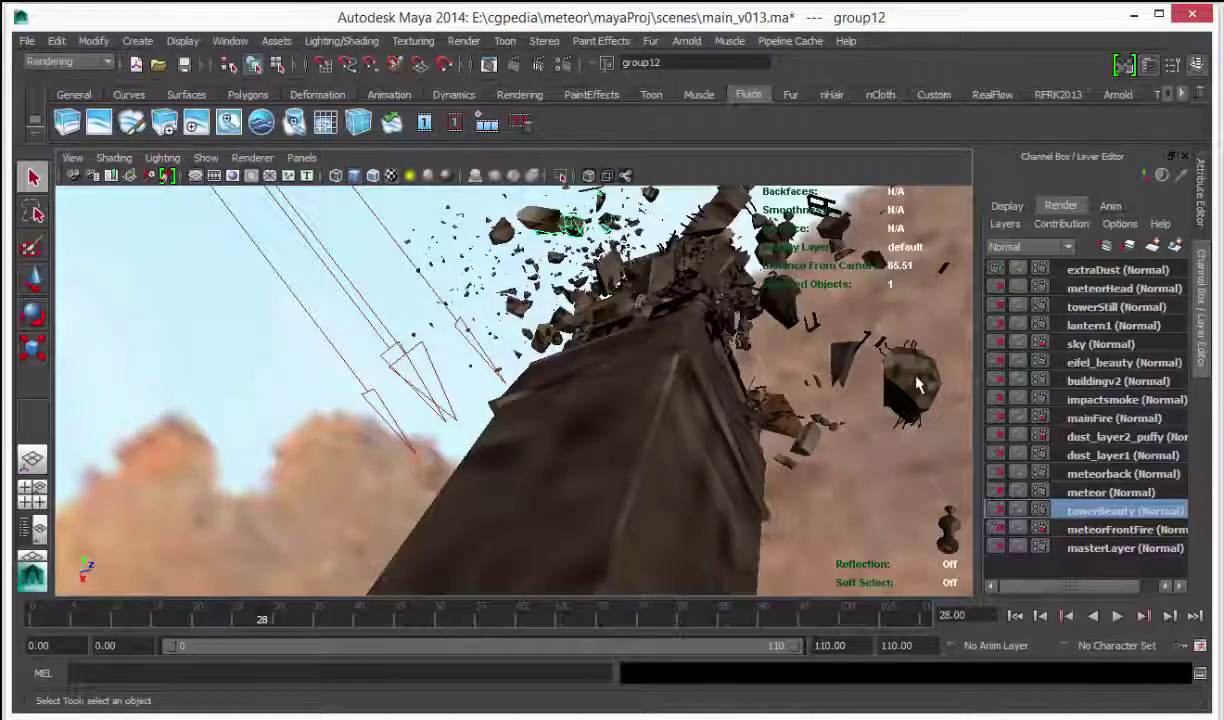
Step: Switch back to Maya, select the large chunk flying right of the tower and frame it in the perspective view
left_click(916, 382)
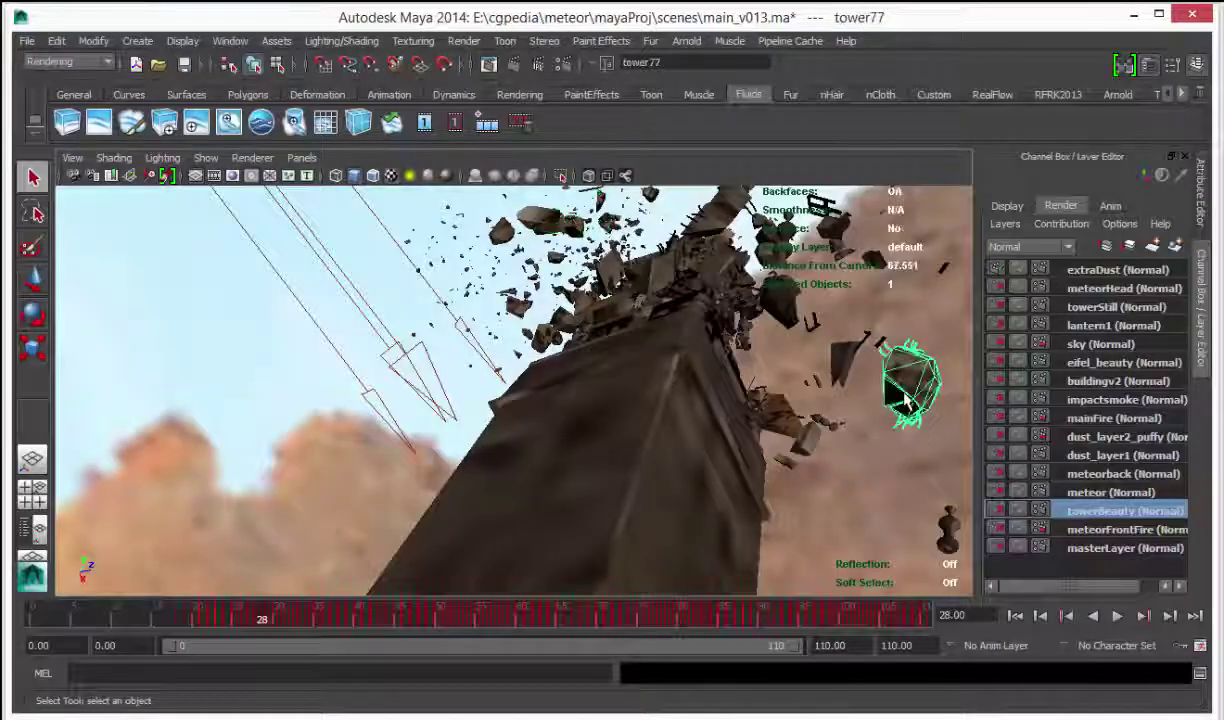
key("space")
left_click_drag(903, 393, 900, 345)
left_click_drag(857, 282, 607, 380, "alt")
key("f")
right_click_drag(607, 380, 893, 388, "alt")
left_click_drag(645, 305, 573, 424, "alt")
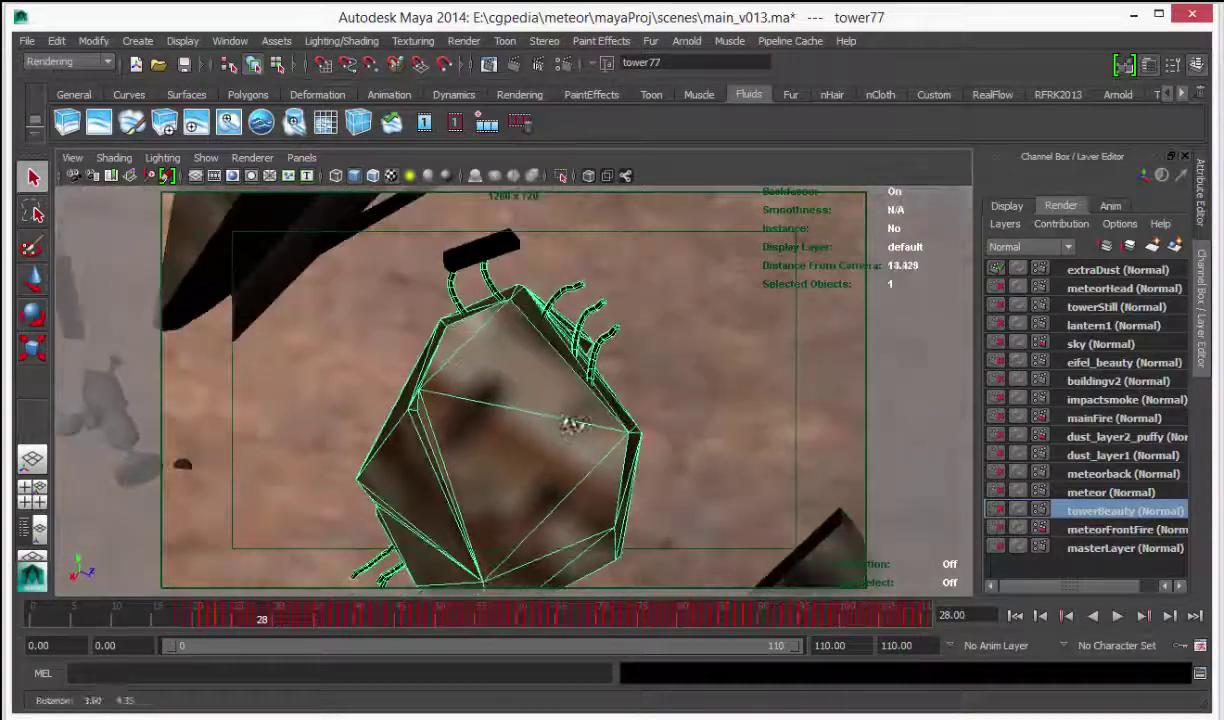
Step: Select the bent metal rods sticking out of the chunk one by one, and reselect the chunk itself
left_click(606, 334)
left_click(580, 318)
left_click(558, 298)
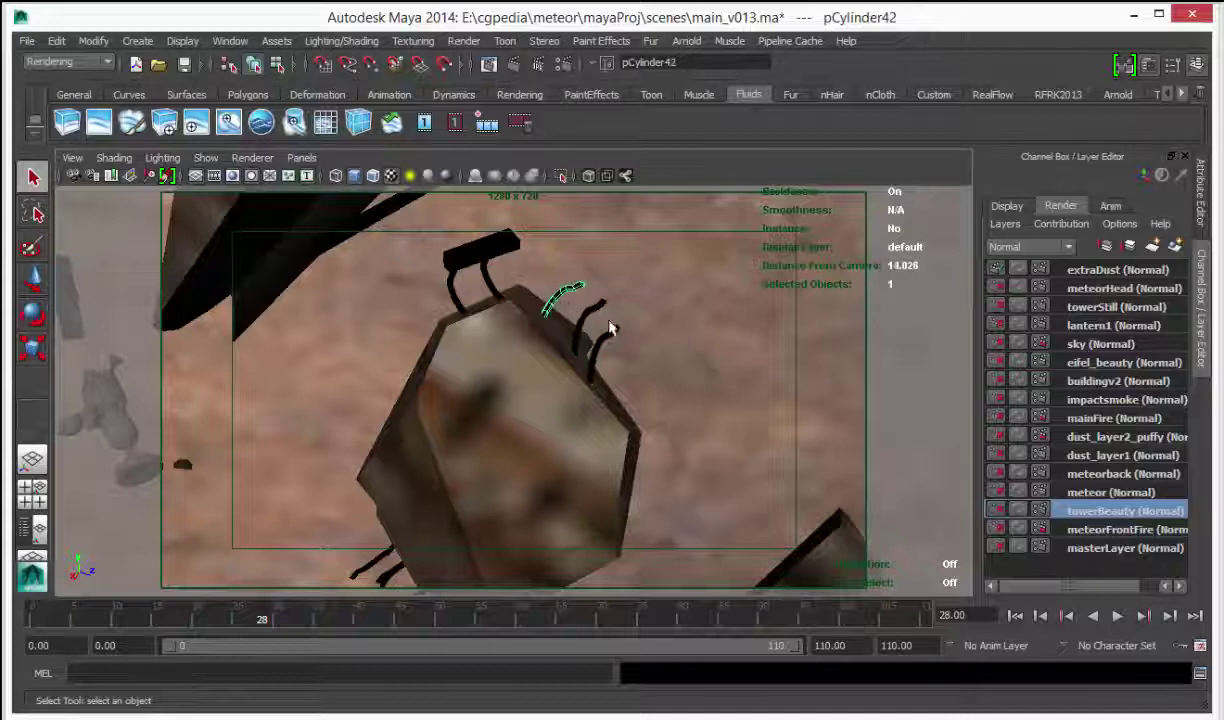
left_click(546, 403)
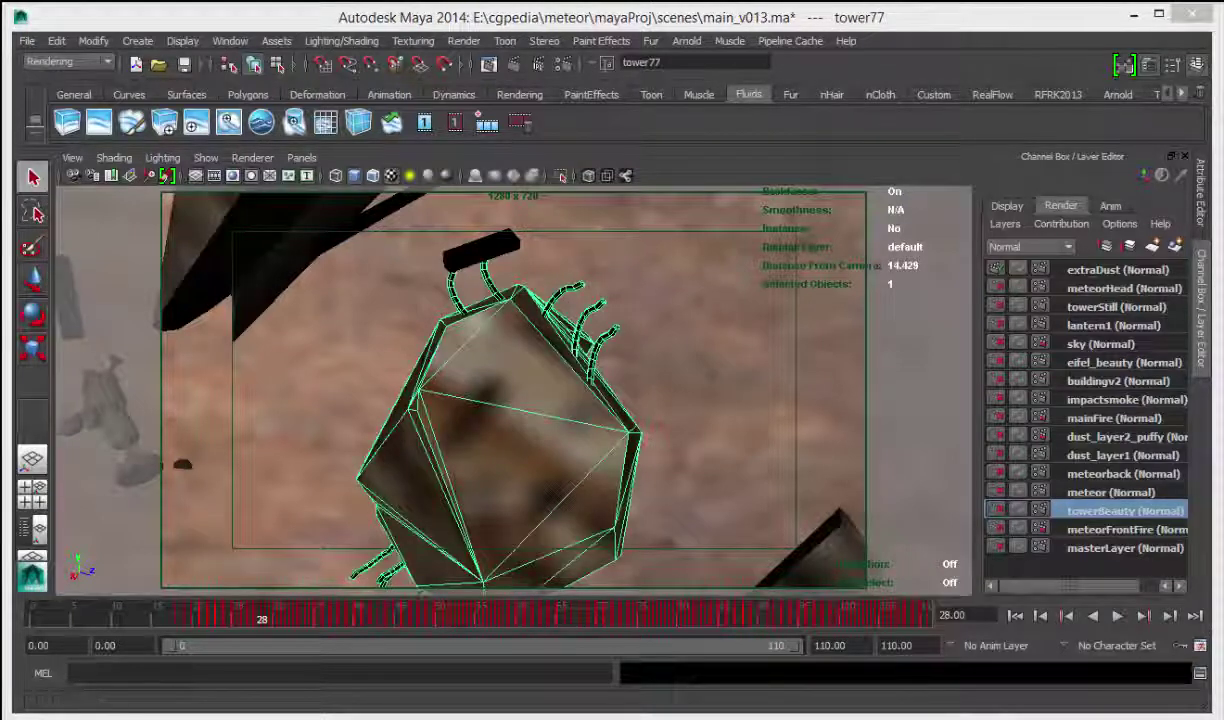
Step: Expand the large chunk's hierarchy in the Outliner to examine its child cylinders, and pull the view back to the surrounding debris
left_click_drag(1222, 95, 805, 75)
key("f")
left_click(786, 511)
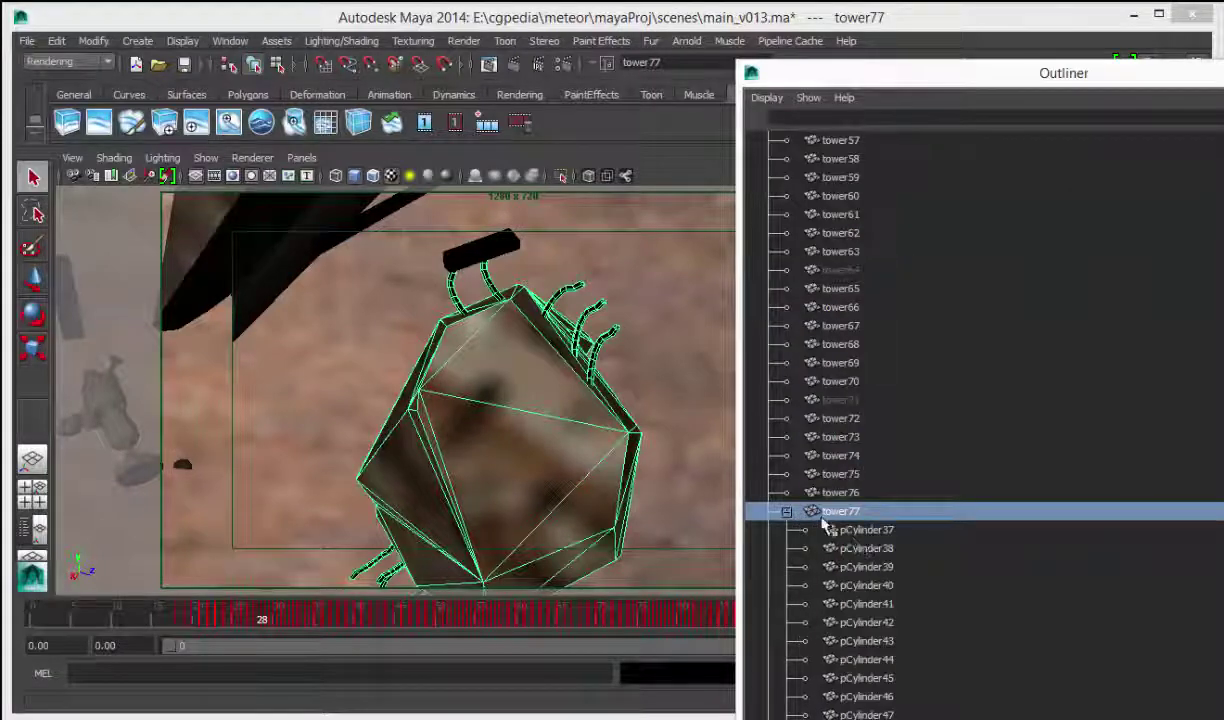
right_click_drag(512, 415, 110, 435, "alt")
middle_click_drag(400, 400, 527, 492, "alt")
left_click_drag(527, 492, 473, 525, "alt")
right_click_drag(473, 525, 665, 342, "alt")
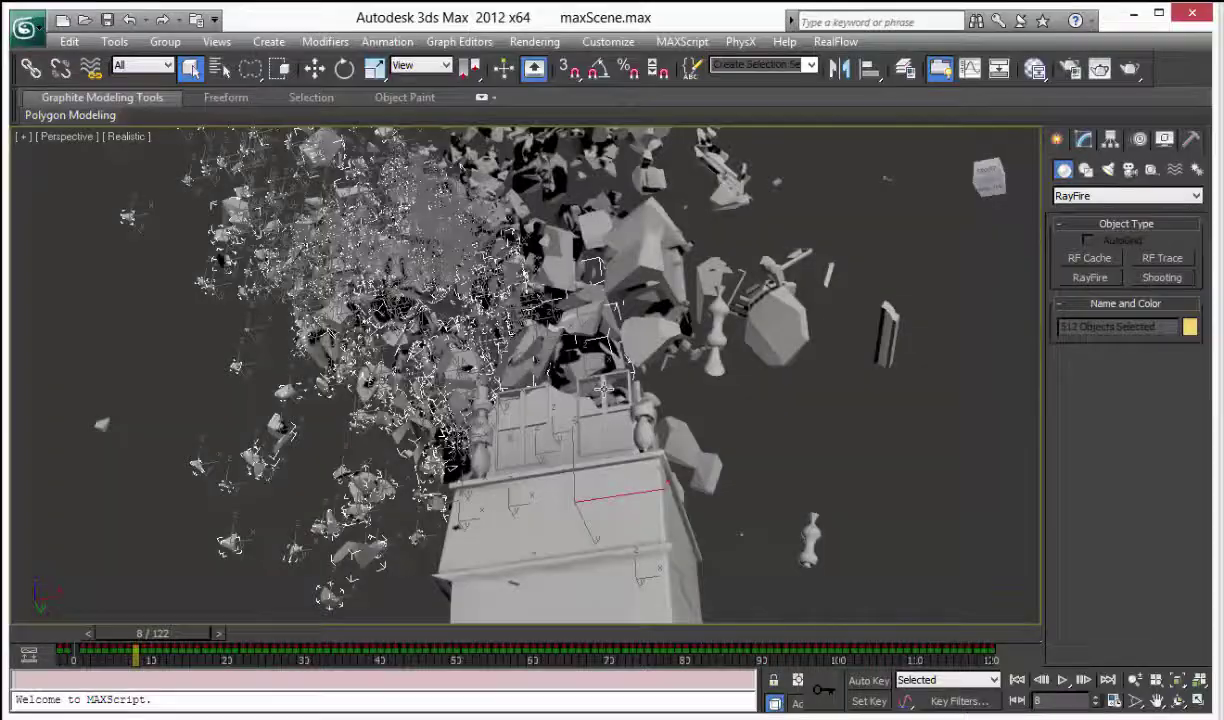
Step: Switch to 3ds Max, examine the debris cloud around the tower, clear the selection and rewind the timeline to frame -2
middle_click_drag(650, 325, 557, 410, "alt")
middle_click_drag(583, 365, 616, 532)
scroll(622, 492, "down", 5)
scroll(650, 470, "up", 6)
key("F4")
key("F4")
left_click(858, 482)
left_click_drag(167, 635, 83, 660)
Step: Enclose the intact tower's pointed roof in a rectangular selection to indicate the pieces that make it up
middle_click_drag(461, 333, 524, 338, "alt")
left_click_drag(476, 293, 620, 389)
key("q")
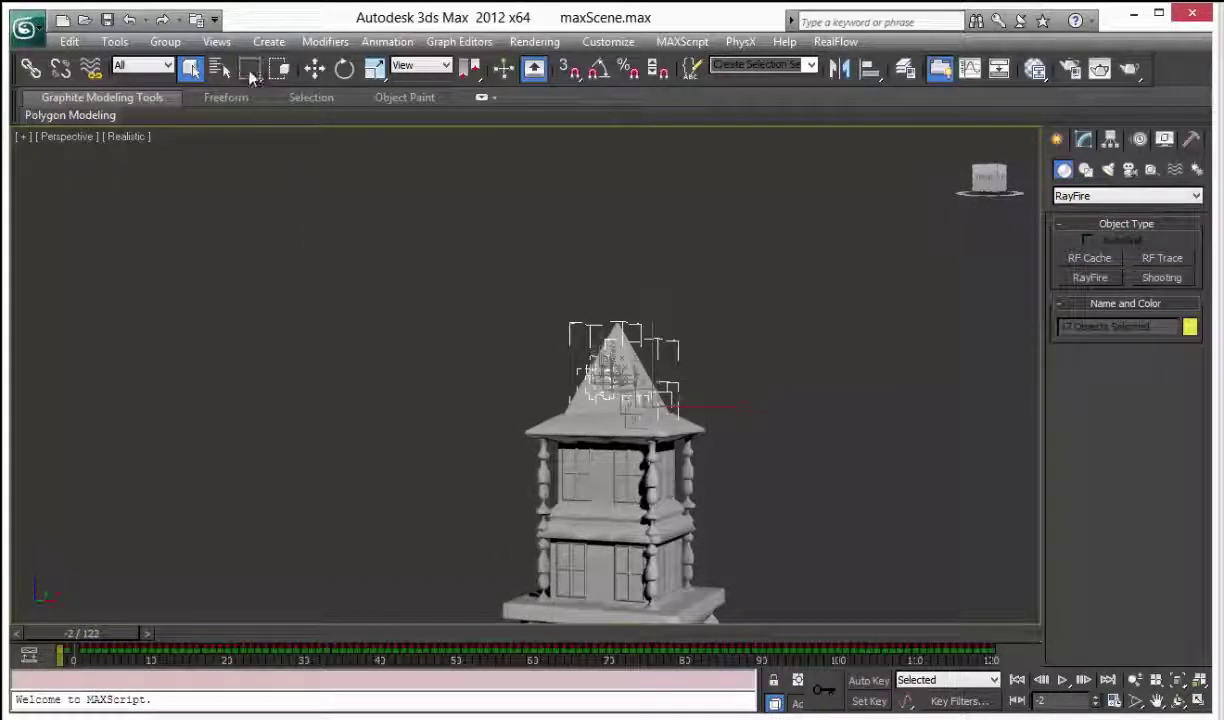
left_click(490, 280)
middle_click_drag(697, 418, 591, 335)
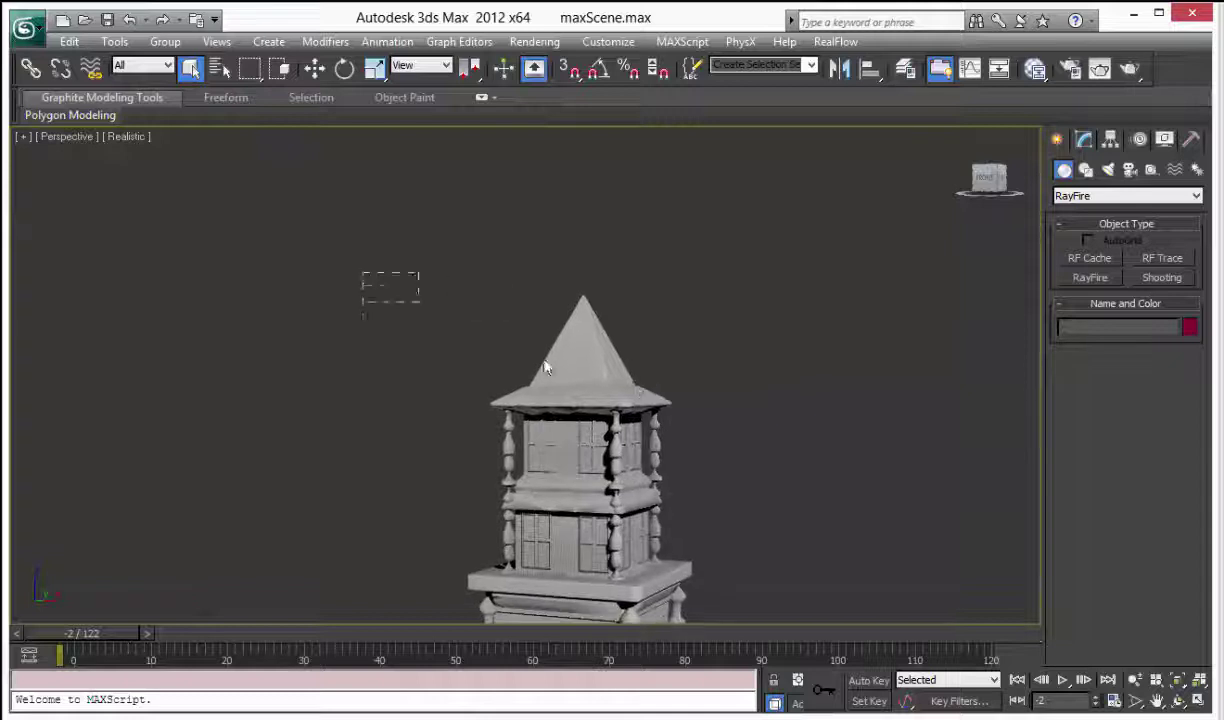
left_click_drag(732, 425, 740, 427)
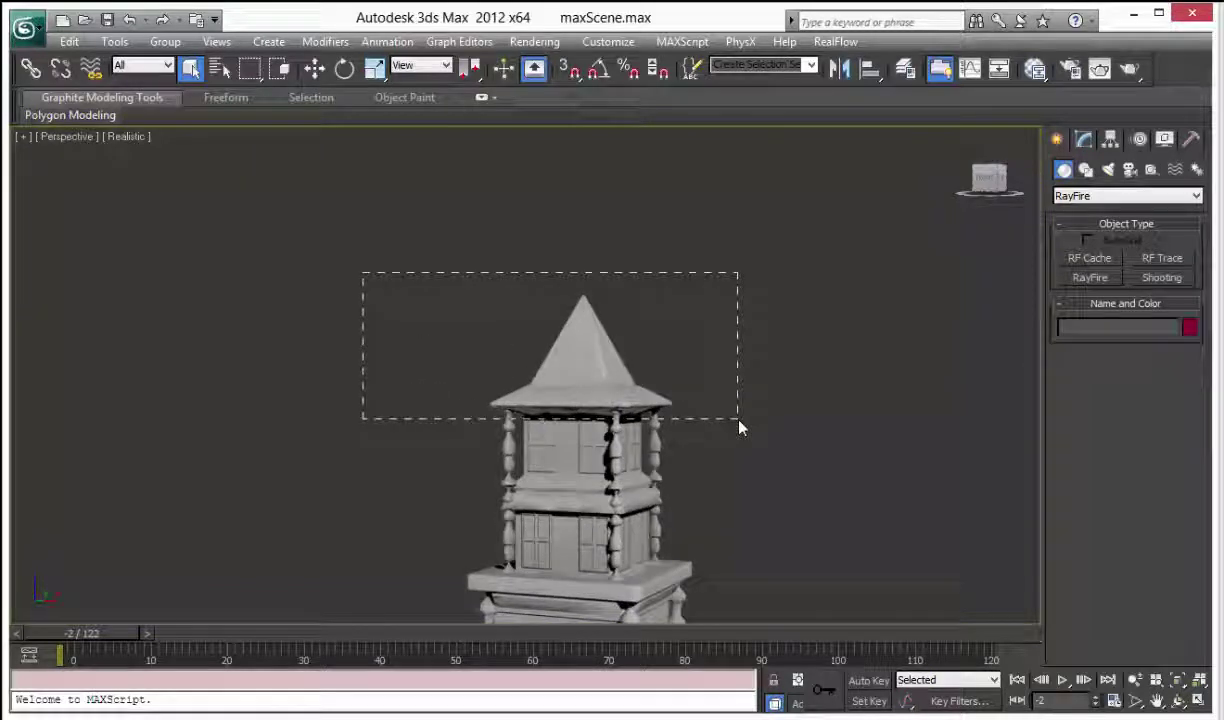
left_click_drag(740, 427, 739, 426)
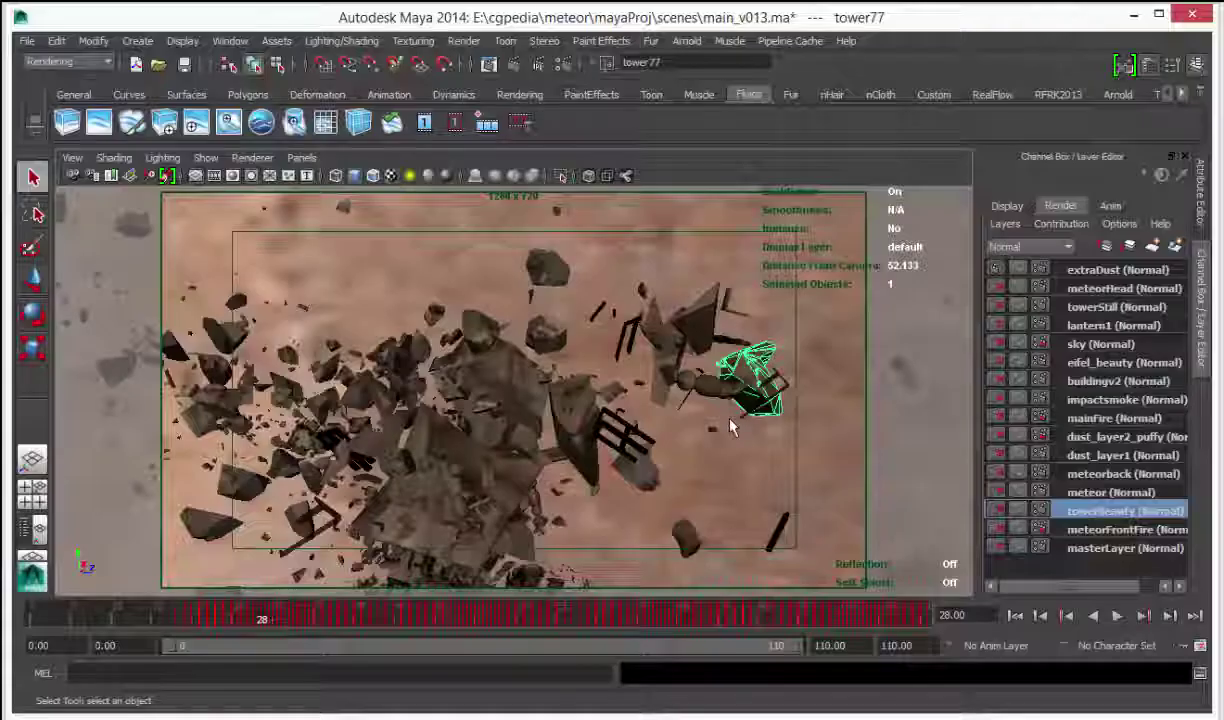
Step: Switch back to Maya, look through the shot camera and play the destruction up to frame 86
left_click_drag(190, 614, 214, 616)
left_click(302, 157)
mouse_move(380, 175)
left_click(486, 175)
left_click(302, 158)
mouse_move(330, 175)
left_click(463, 195)
key("alt+v")
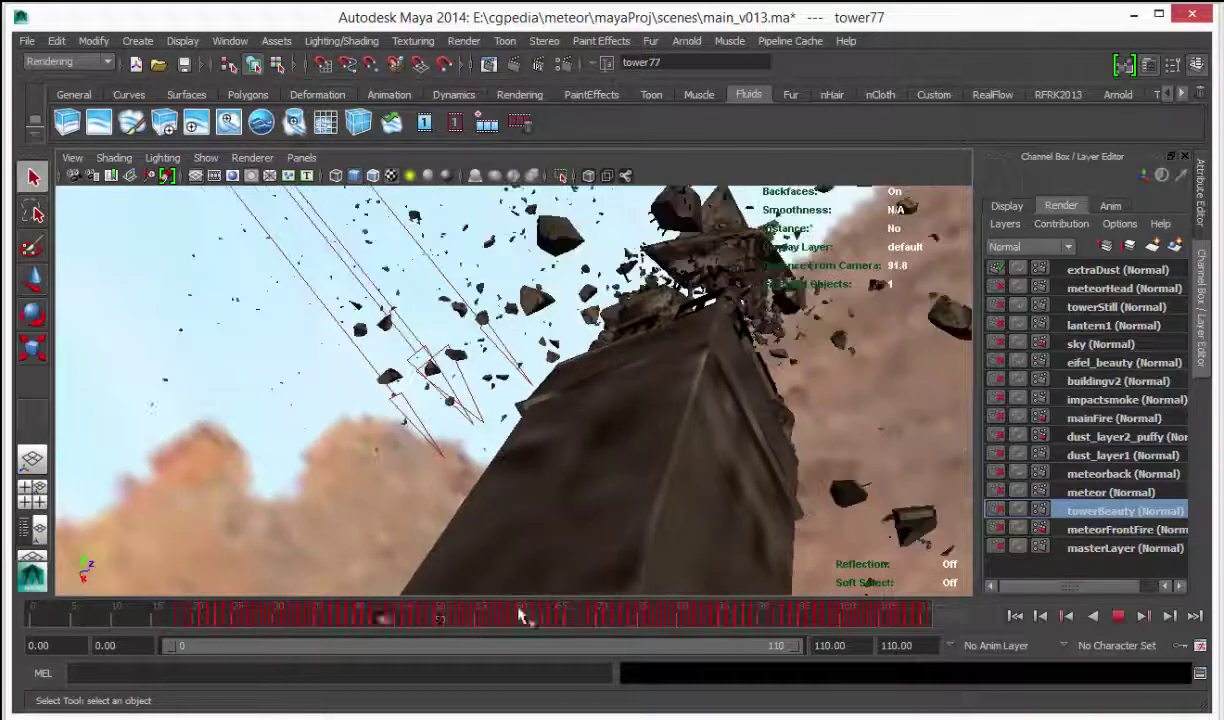
key("alt+v")
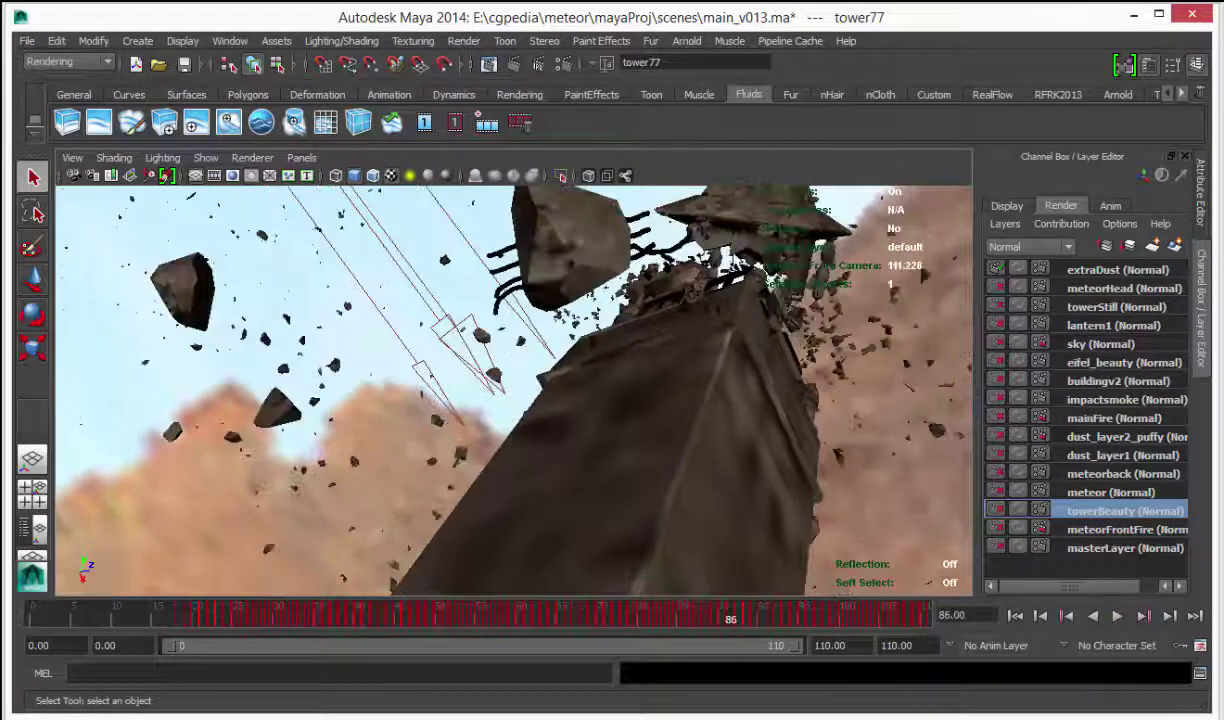
Step: Return to the perspective view, inspect the breaking tower top up close at frame 86 and select a large roof fragment
key("space")
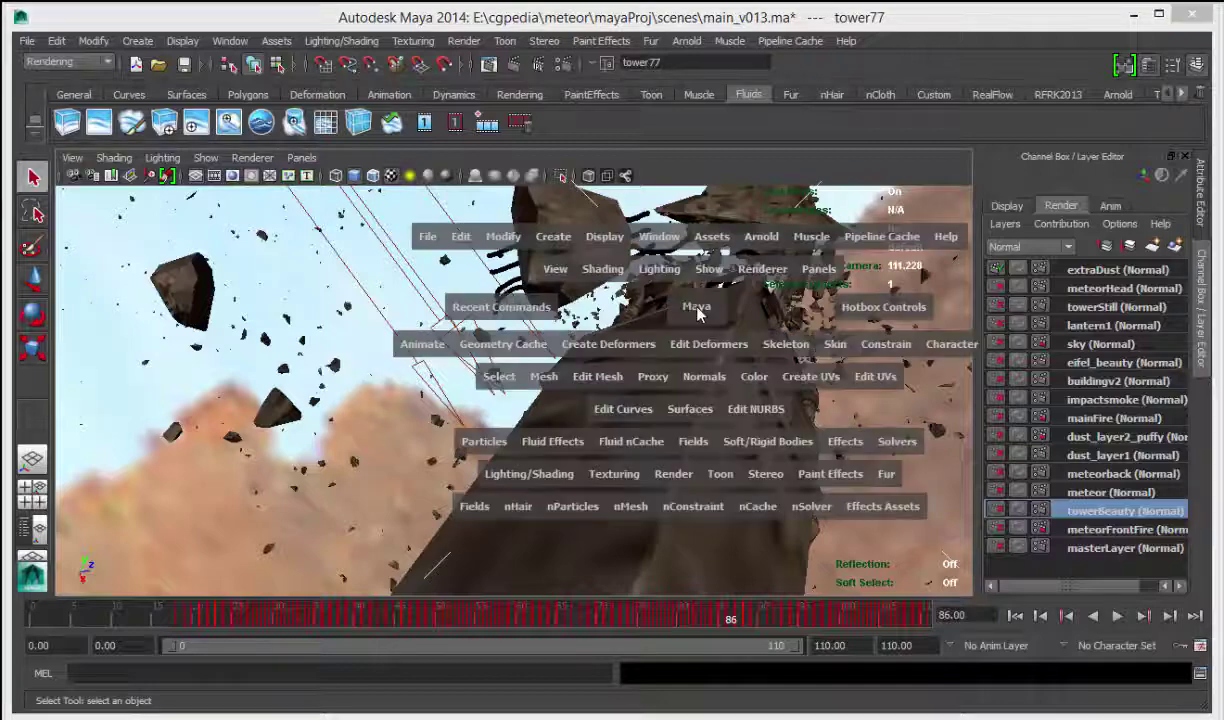
left_click_drag(691, 309, 694, 265)
middle_click_drag(635, 262, 636, 110, "alt")
right_click_drag(615, 361, 560, 350, "alt")
left_click_drag(600, 340, 752, 340, "alt")
middle_click_drag(693, 326, 612, 370, "alt")
mouse_move(613, 369)
left_mouse_down("alt")
mouse_move(607, 396)
mouse_move(571, 388)
mouse_move(616, 354)
left_mouse_up("alt")
left_click(599, 349)
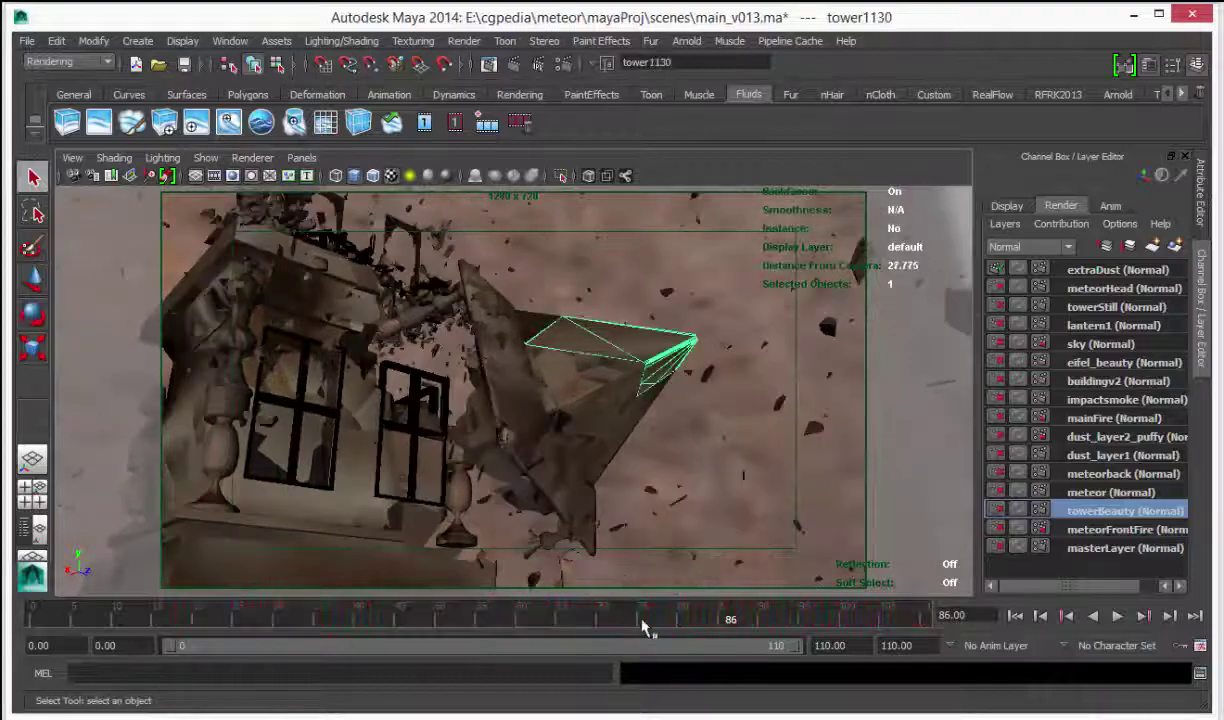
Step: Go to frame 0, frame the selected fragment and select the fractured roof piece with its attached baluster
left_click_drag(100, 628, 41, 622)
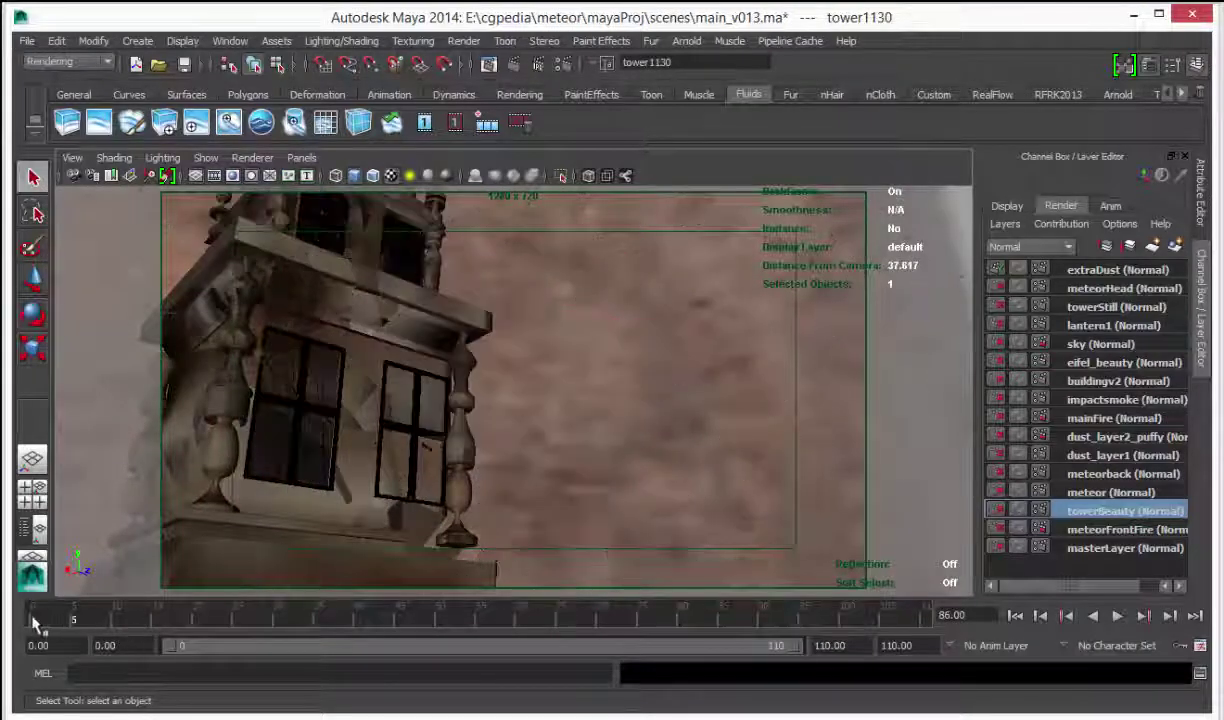
key("f")
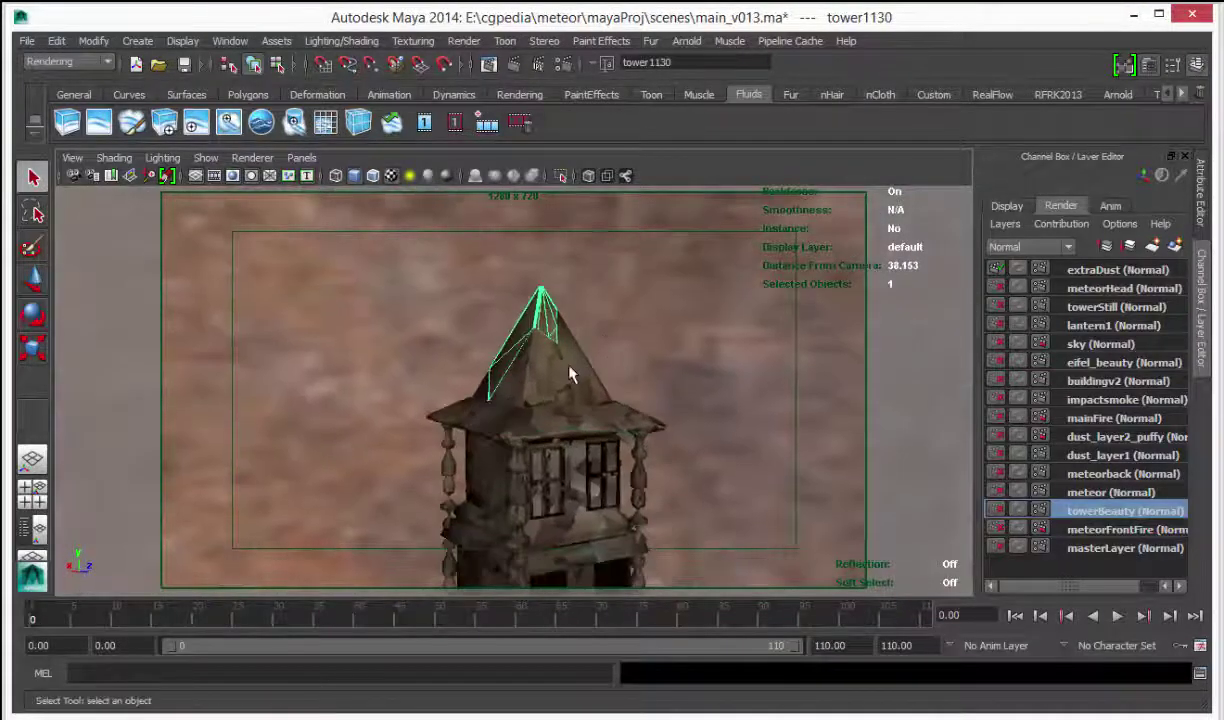
left_click(544, 353)
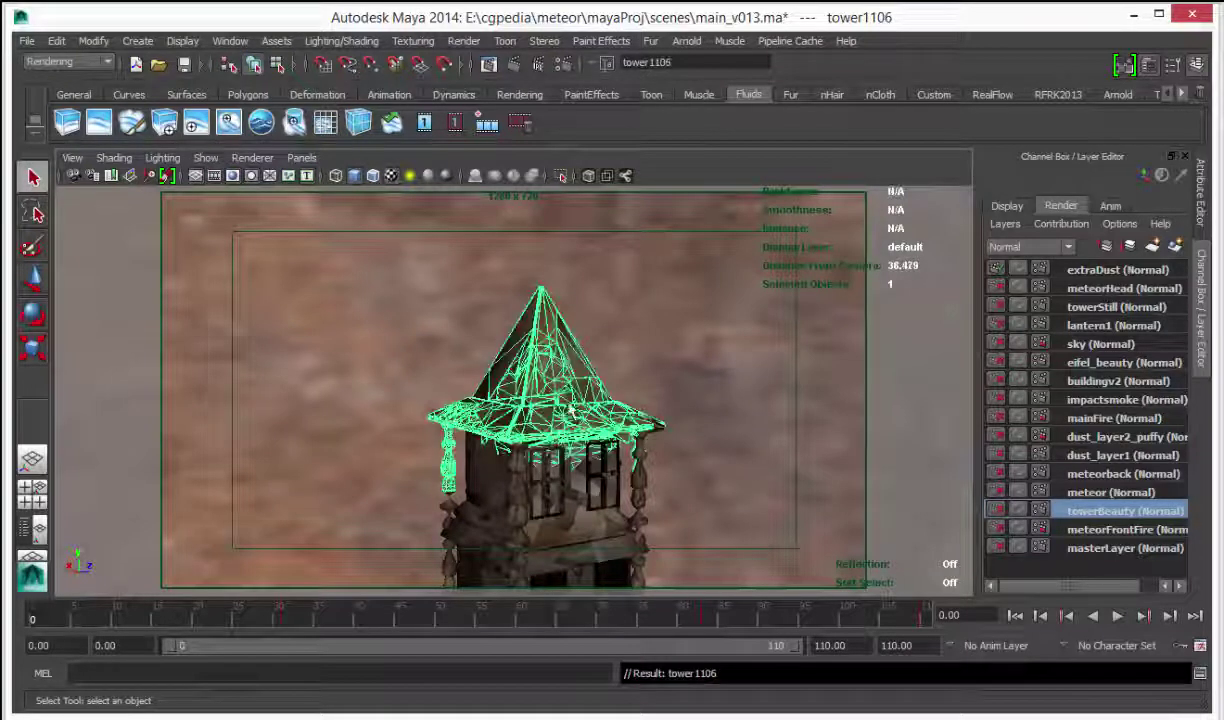
key("w")
Step: Look through the shot camera and play the animation to frame 110 to check the falling roof piece
left_click_drag(183, 617, 198, 618)
left_click(301, 157)
mouse_move(360, 176)
left_click(488, 176)
key("alt+v")
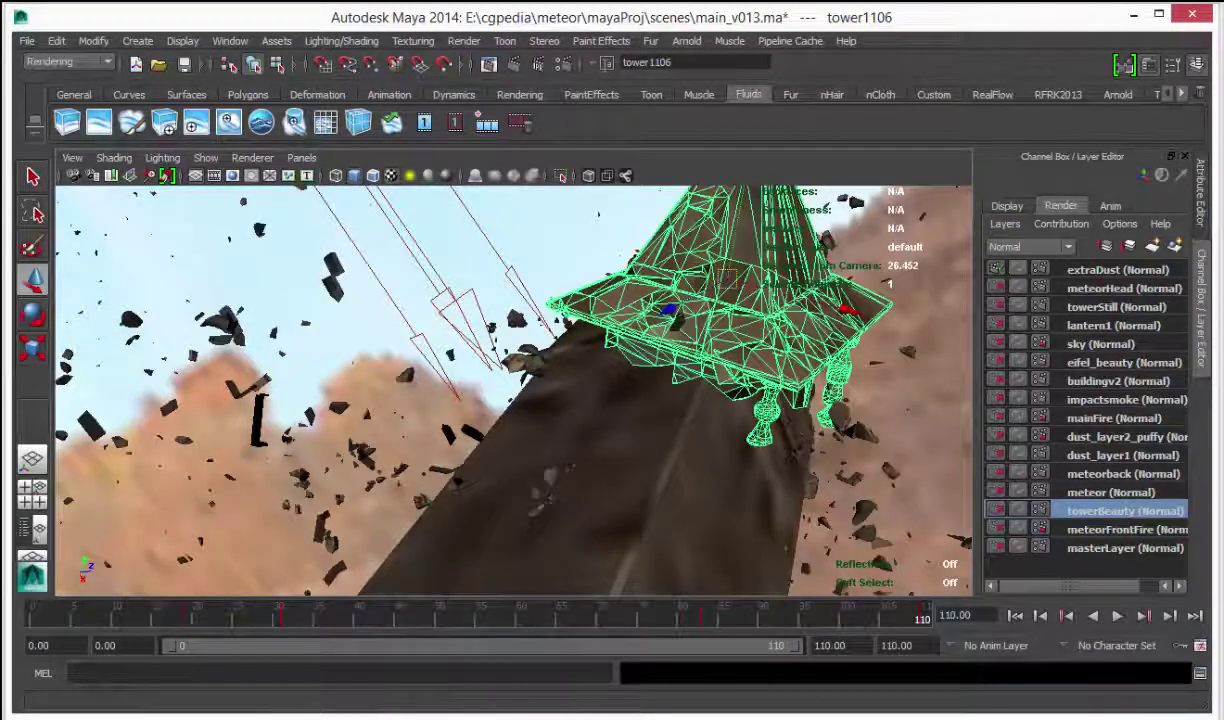
Step: Switch to maxScene2.max in 3ds Max, rewind to frame 0 and examine the separate window frames and balusters
left_click(100, 710)
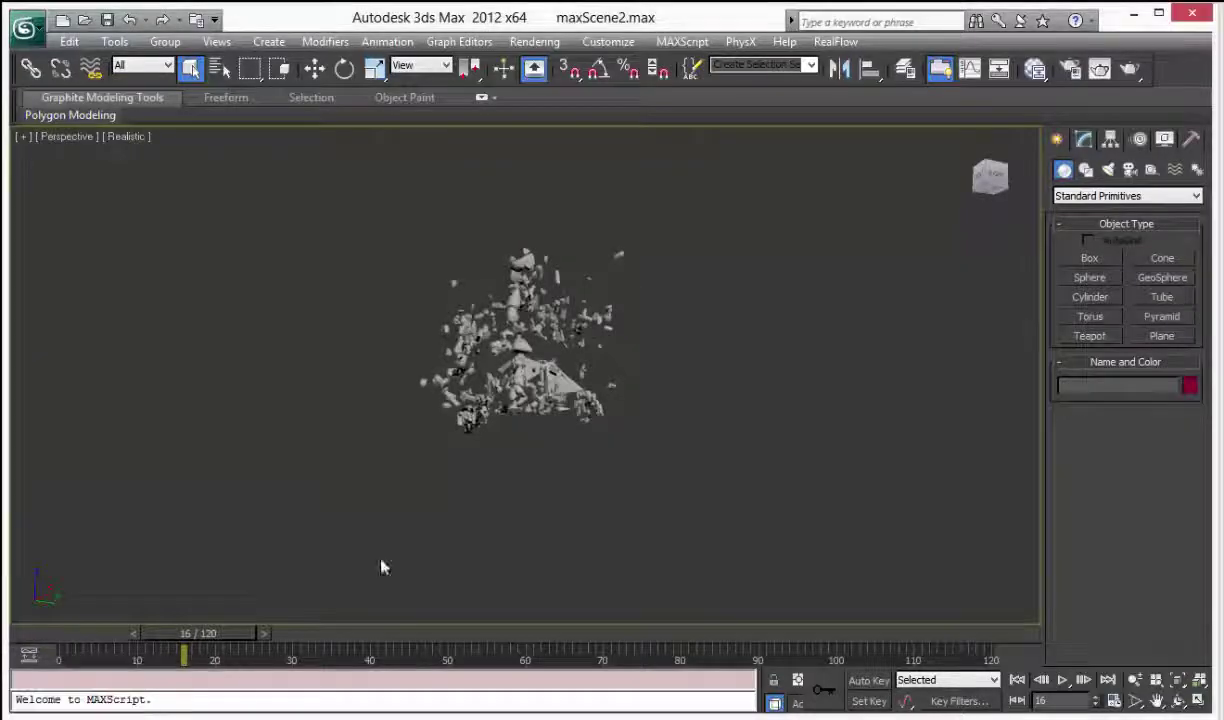
left_click_drag(200, 633, 18, 672)
key("q")
middle_click_drag(625, 429, 676, 484, "alt")
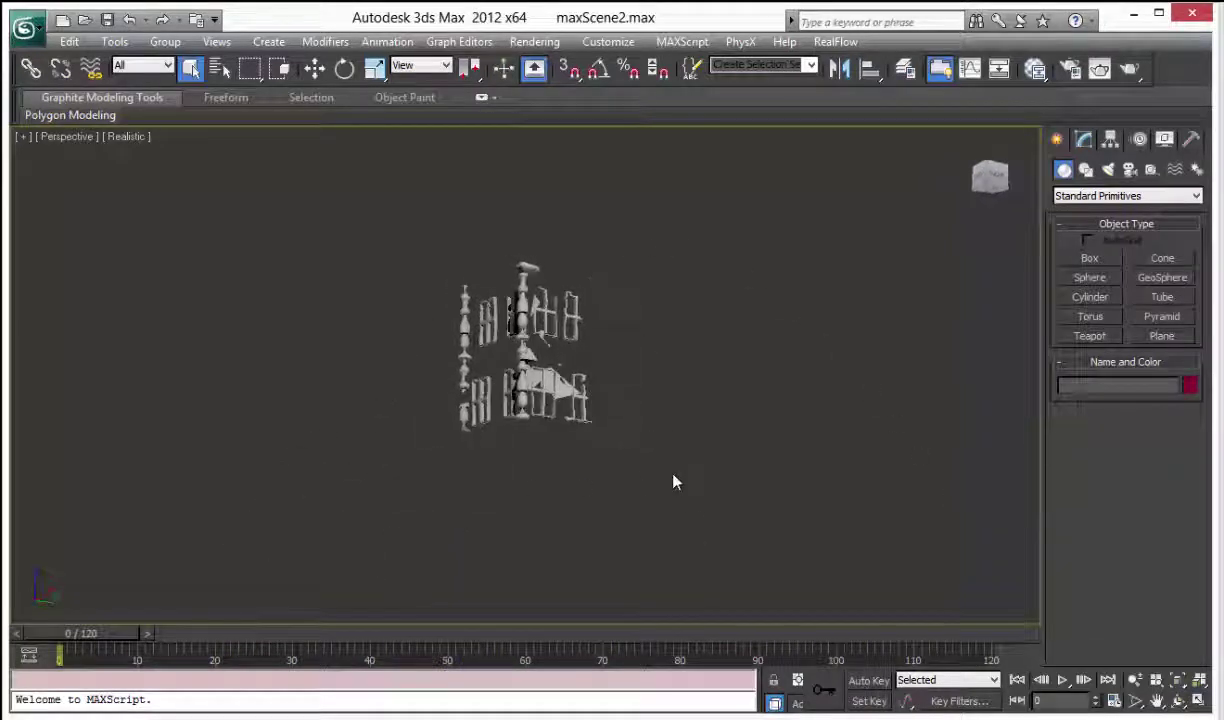
left_click_drag(368, 217, 367, 217)
left_click(672, 320)
middle_click_drag(672, 320, 571, 306, "alt")
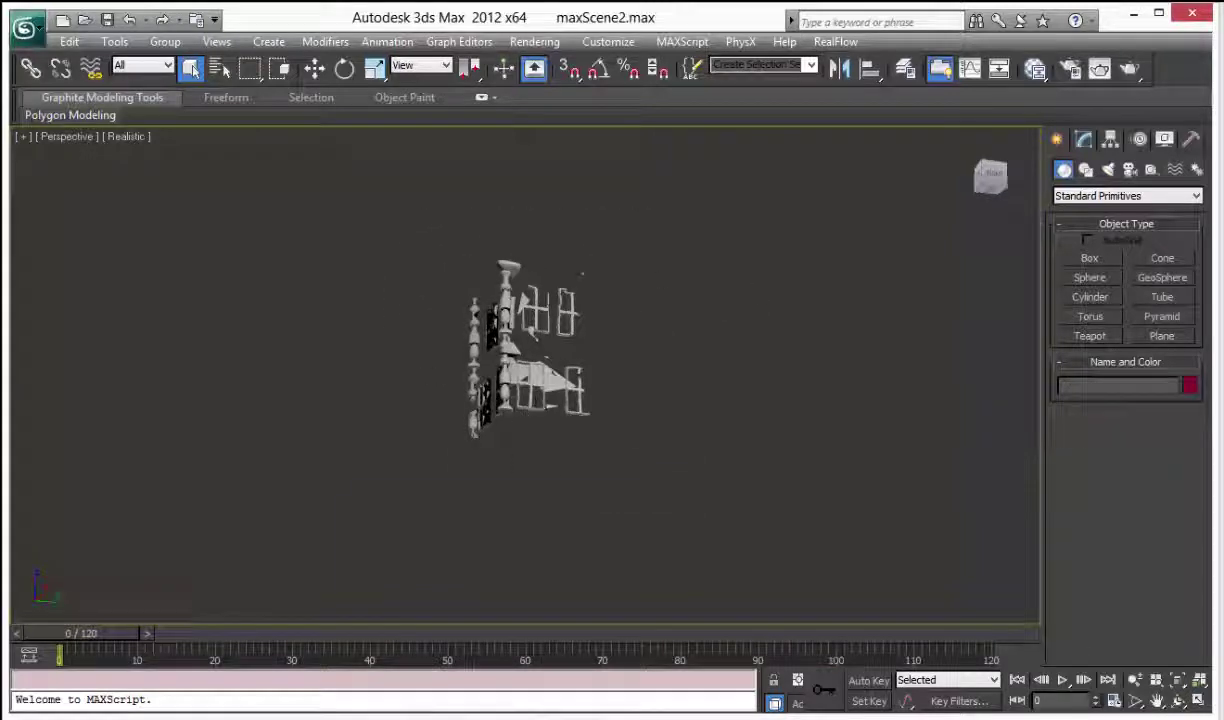
Step: Switch back to Maya, select the small-debris meshes around the tower and play from frame 5 to frame 49
left_click(310, 710)
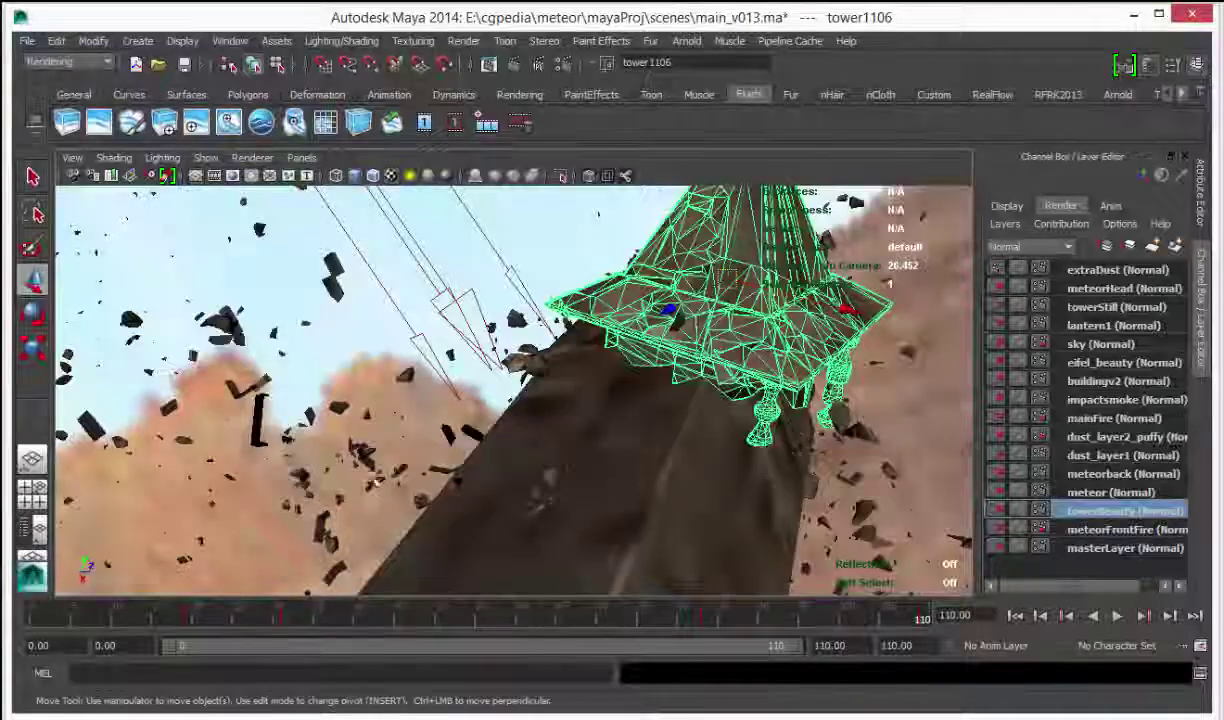
left_click(540, 245)
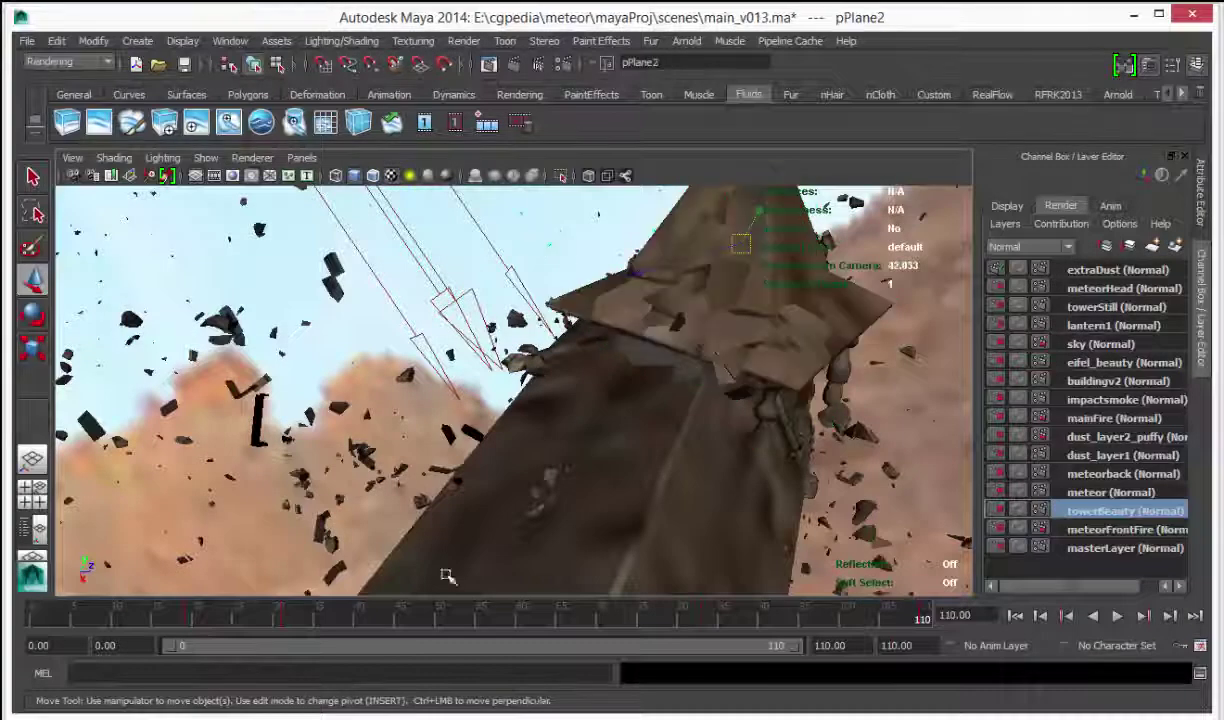
left_click(74, 615)
key("alt+v")
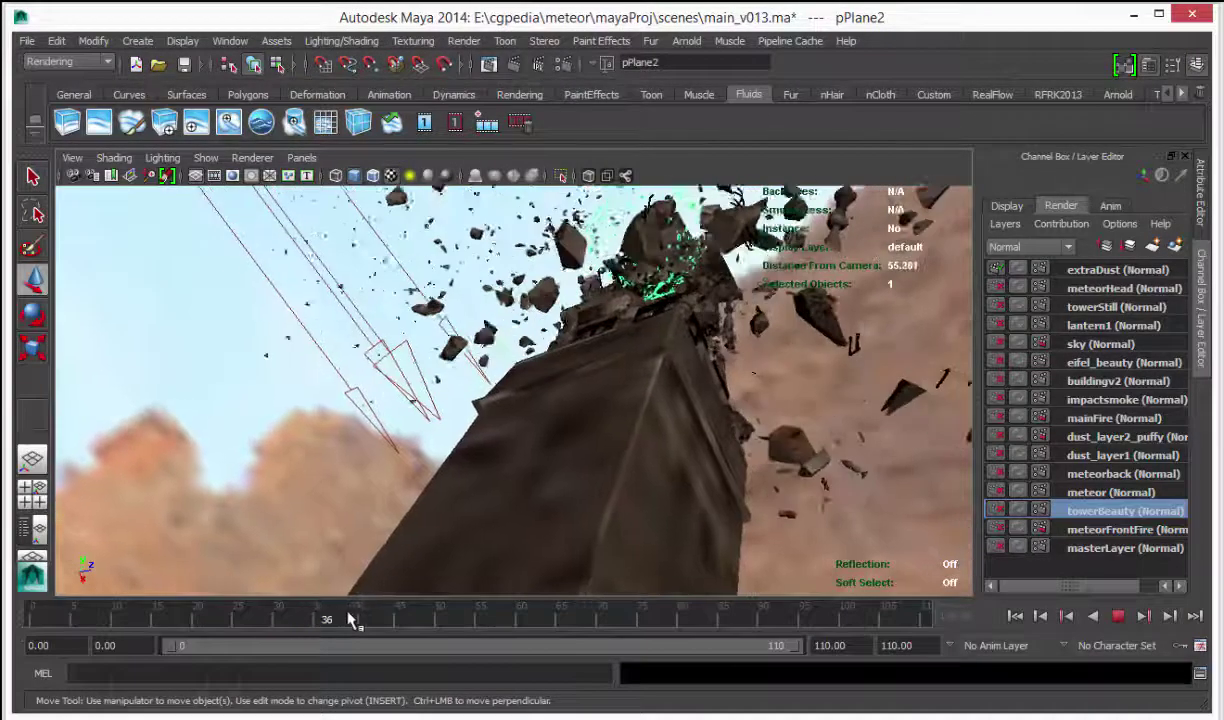
key("alt+v")
left_click(876, 405)
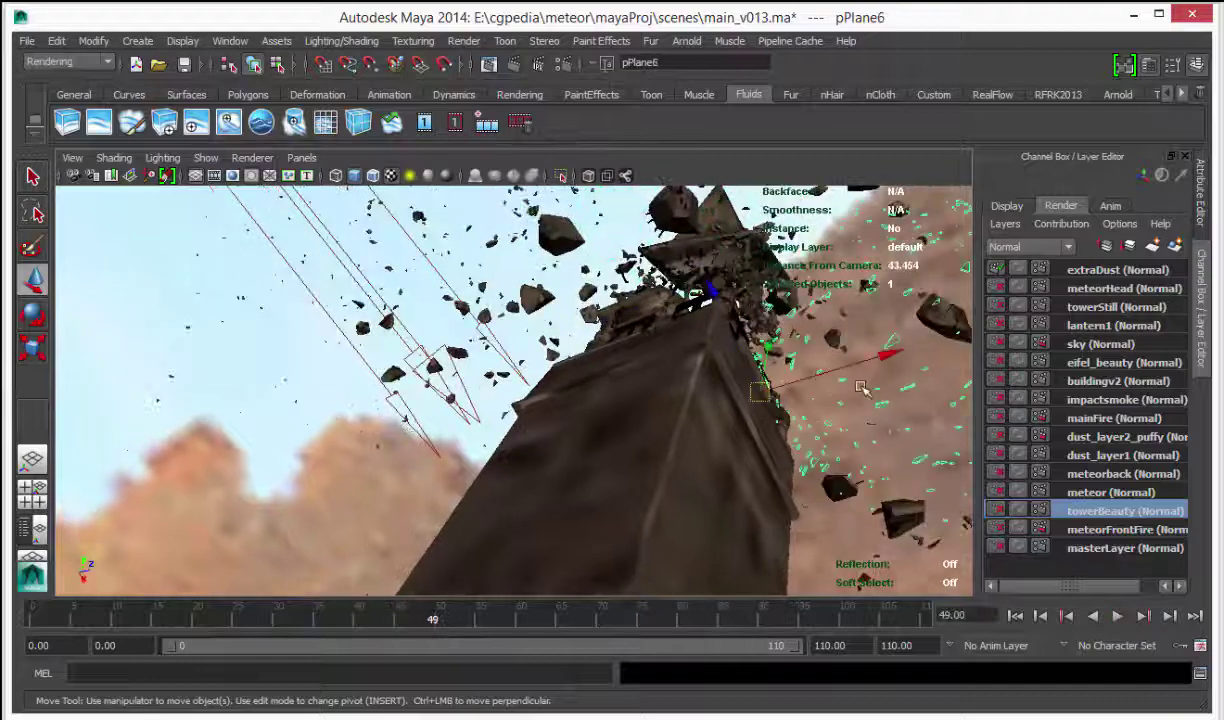
left_click(383, 446)
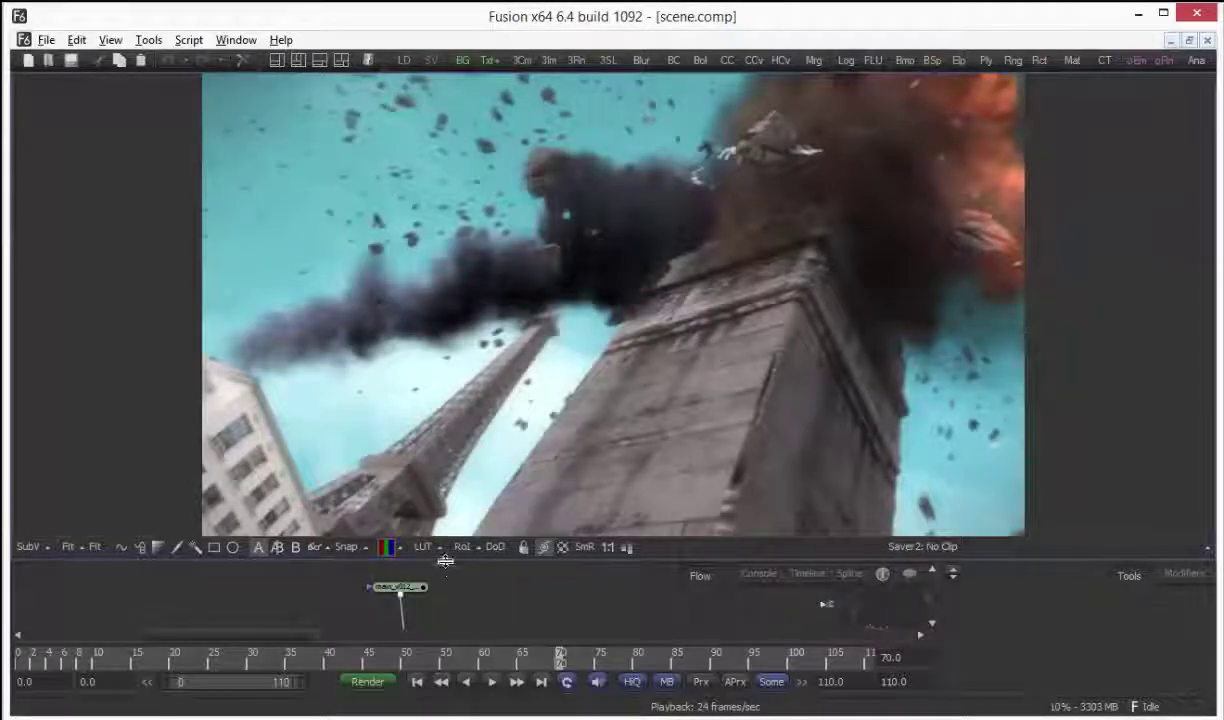
Step: Switch to Fusion, enlarge the node flow and view the main_v012 loader at the start of the tower branch
left_click_drag(445, 562, 490, 540)
scroll(331, 551, "up", 4, "ctrl")
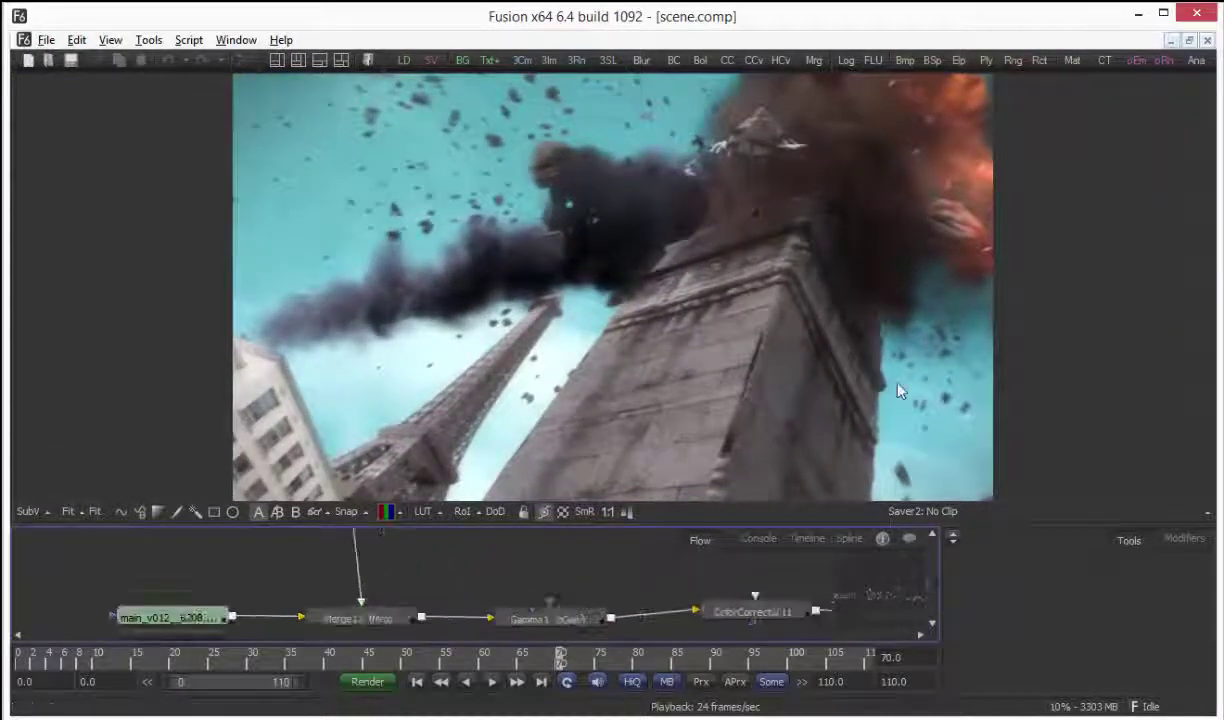
left_click_drag(820, 524, 818, 476)
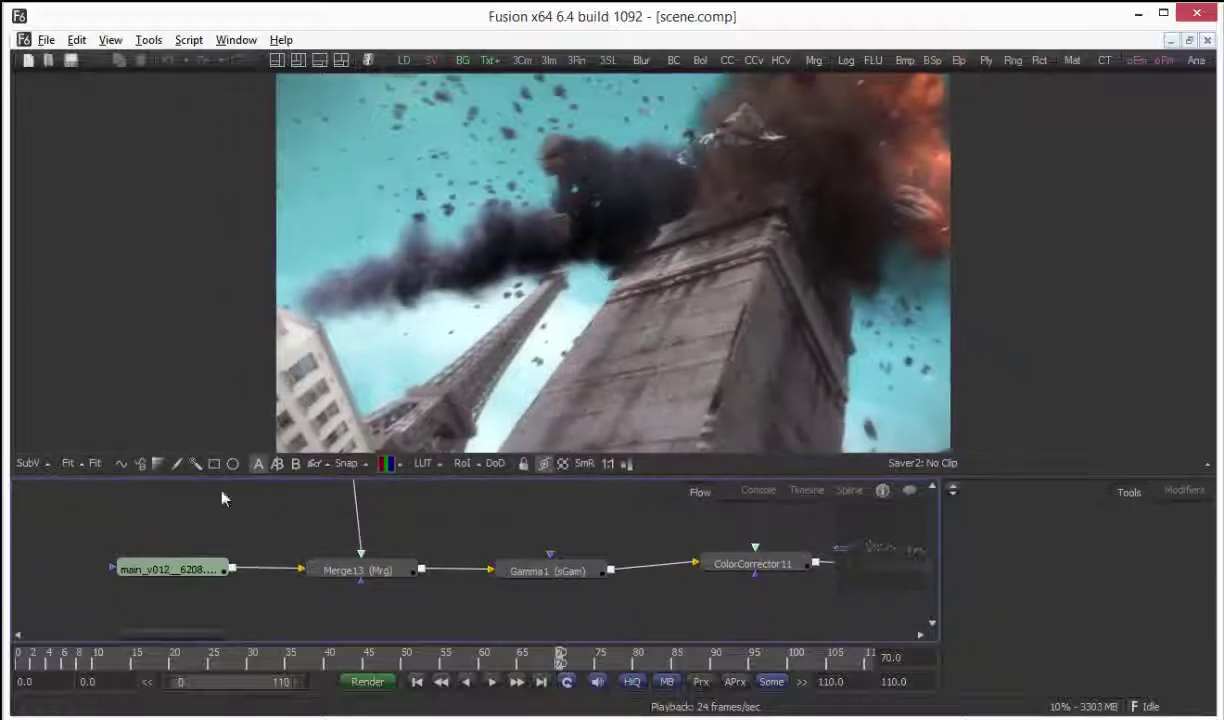
middle_click_drag(267, 549, 257, 569)
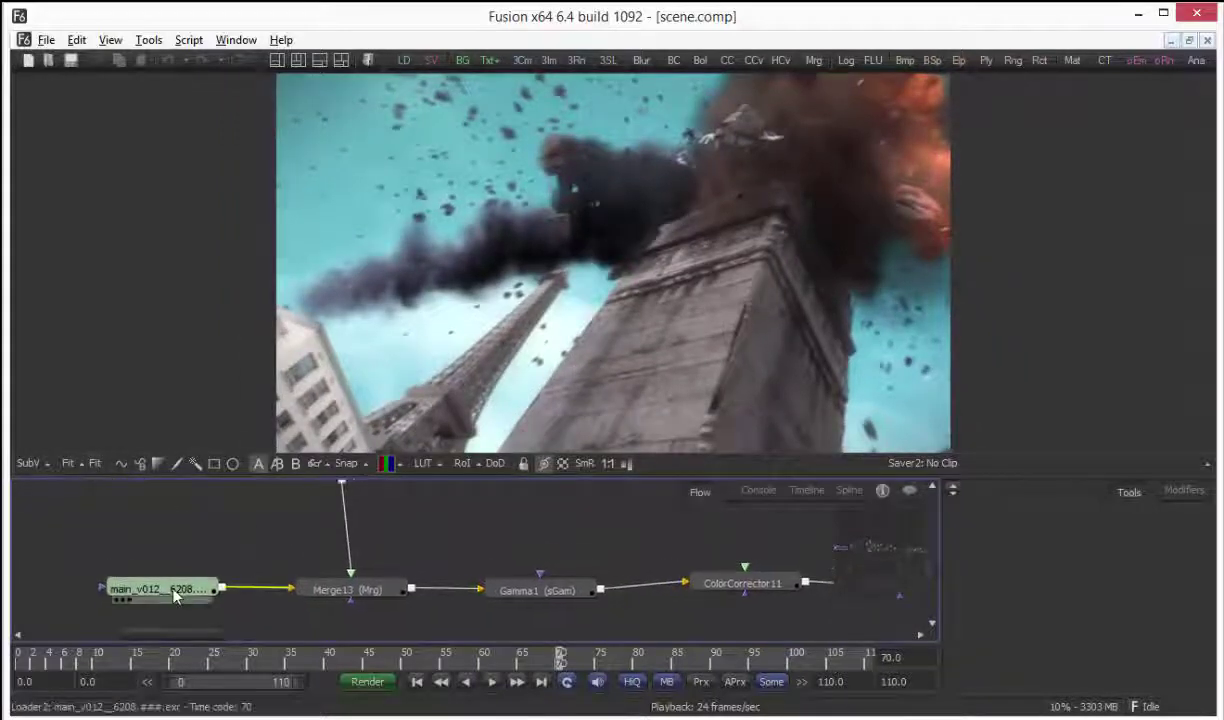
left_click_drag(172, 594, 431, 416)
middle_click_drag(632, 309, 487, 317)
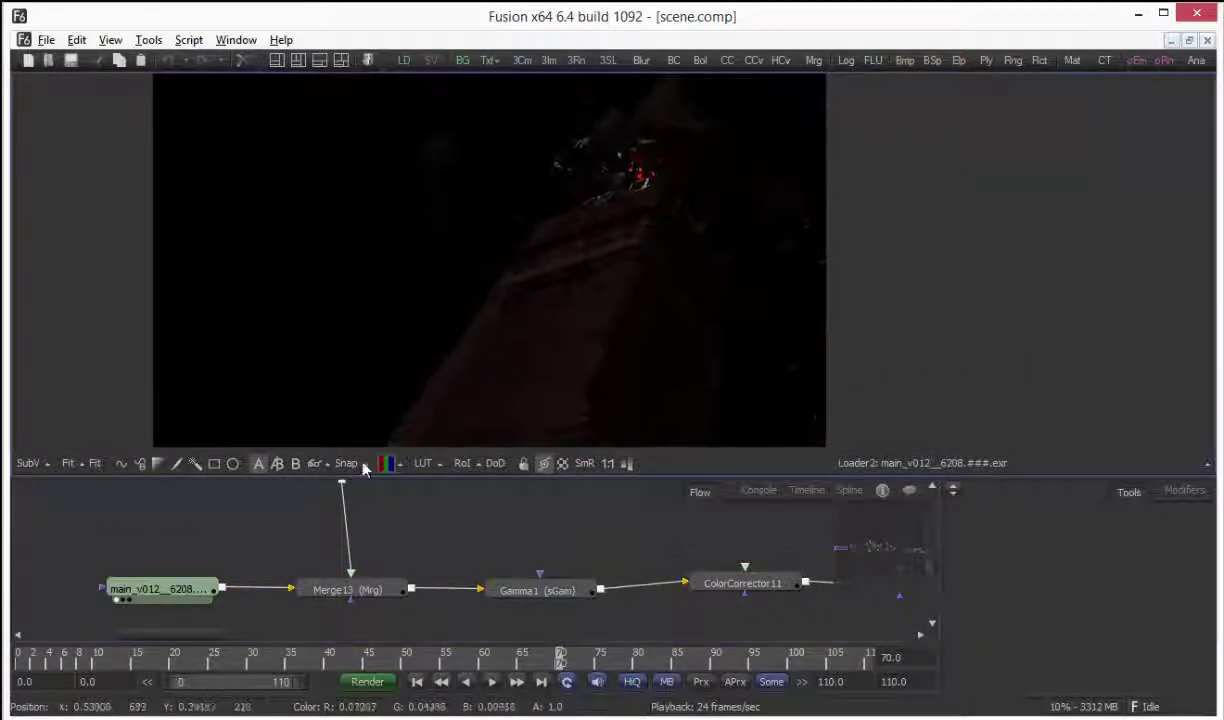
Step: View the outputs of Merge13 and Gamma1, and play the gamma-corrected tower render
left_click(335, 592)
key("1")
left_click_drag(540, 588, 551, 396)
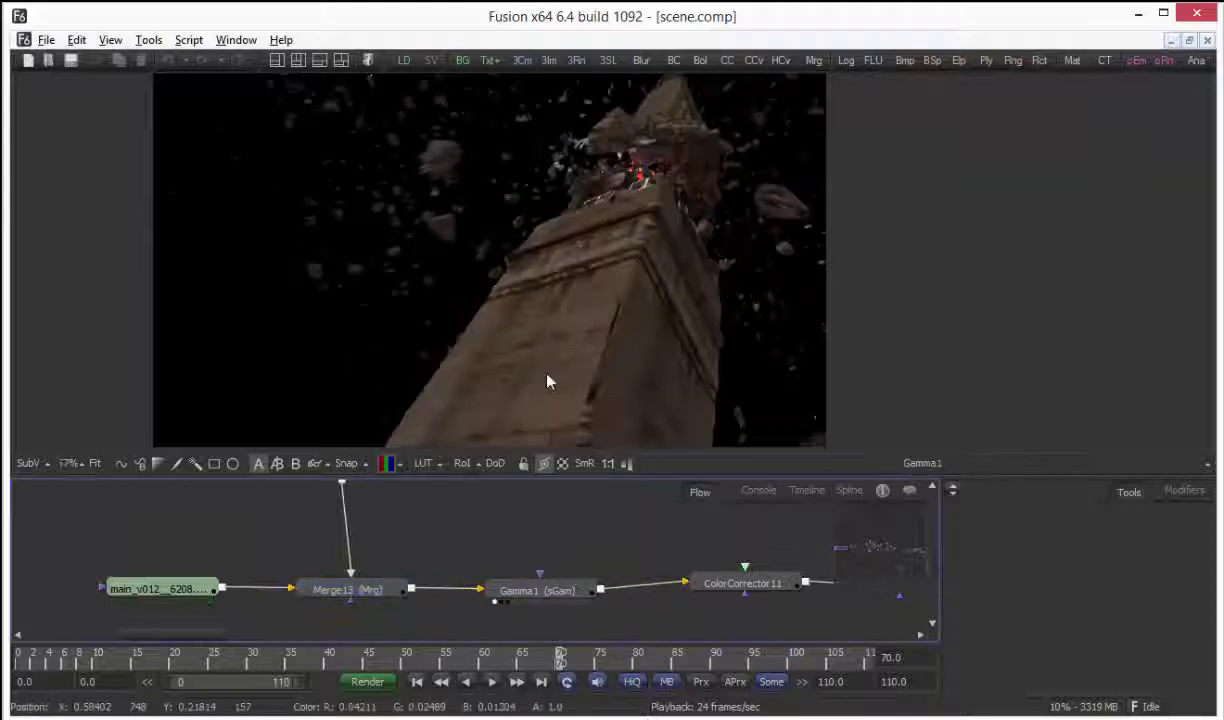
left_click(491, 681)
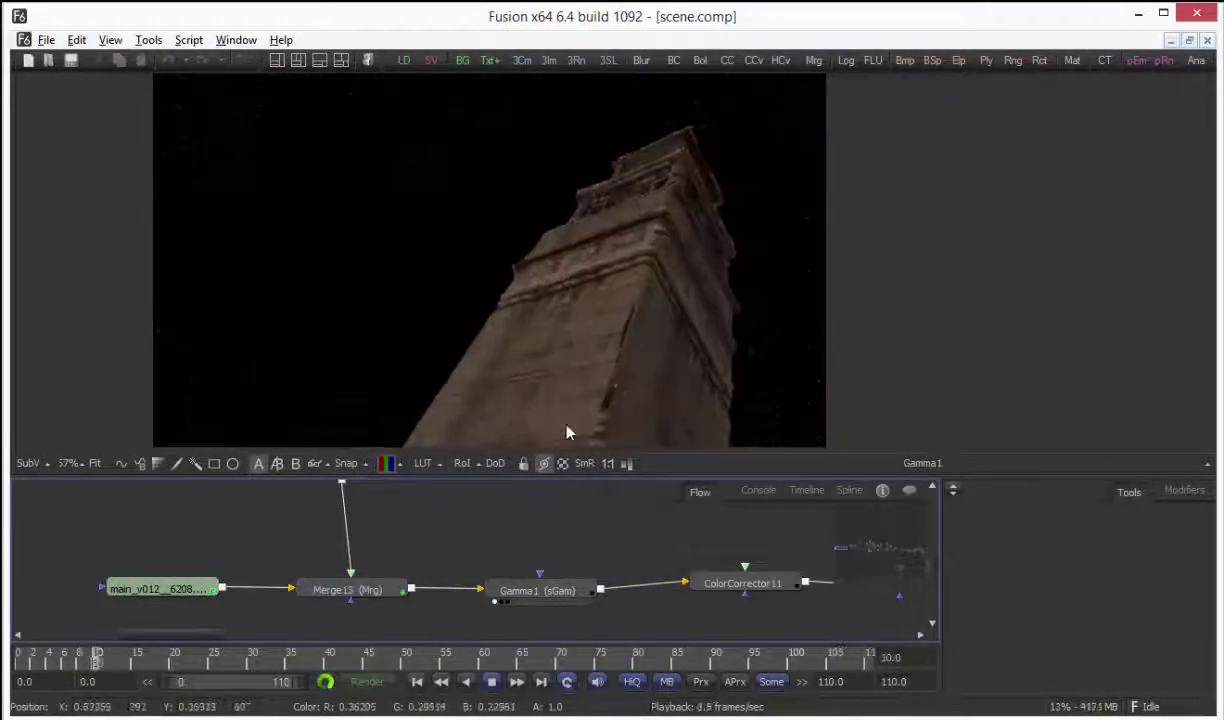
Step: View both main_v012 loaders feeding Merge13 one after the other, and select the upper loader
middle_click_drag(189, 556, 283, 566)
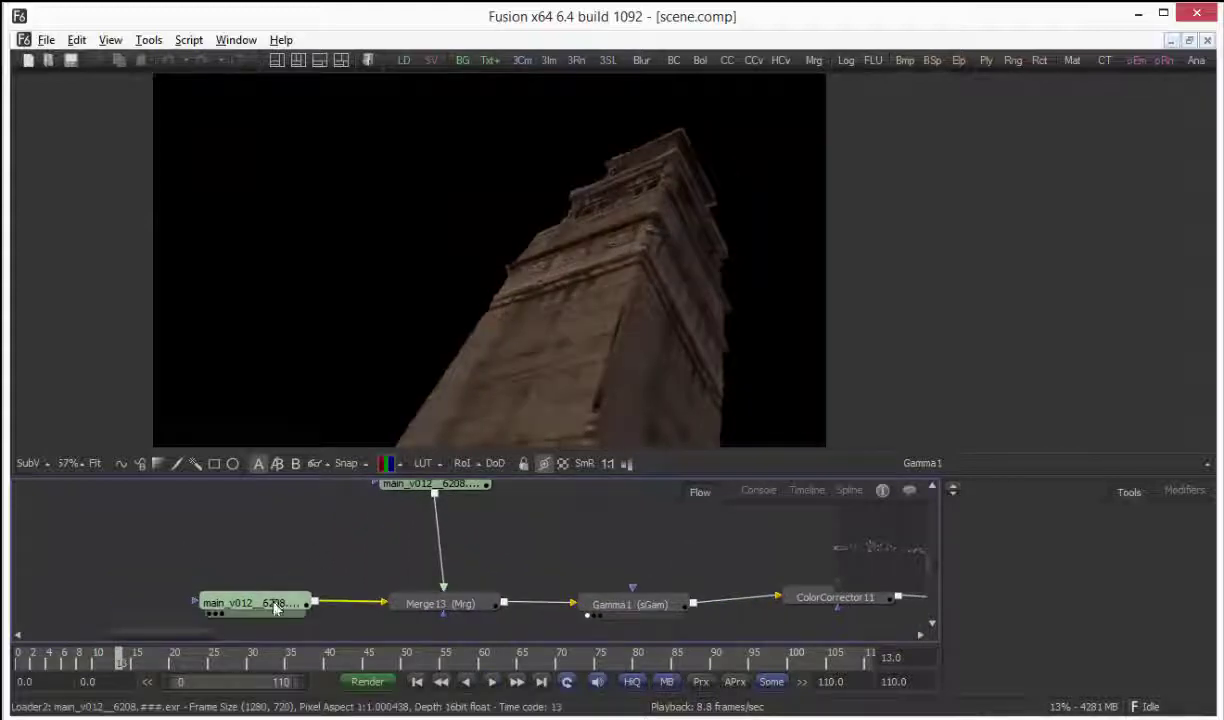
left_click_drag(276, 604, 286, 344)
middle_click_drag(388, 535, 378, 576)
left_click_drag(387, 528, 352, 296)
left_click(455, 534)
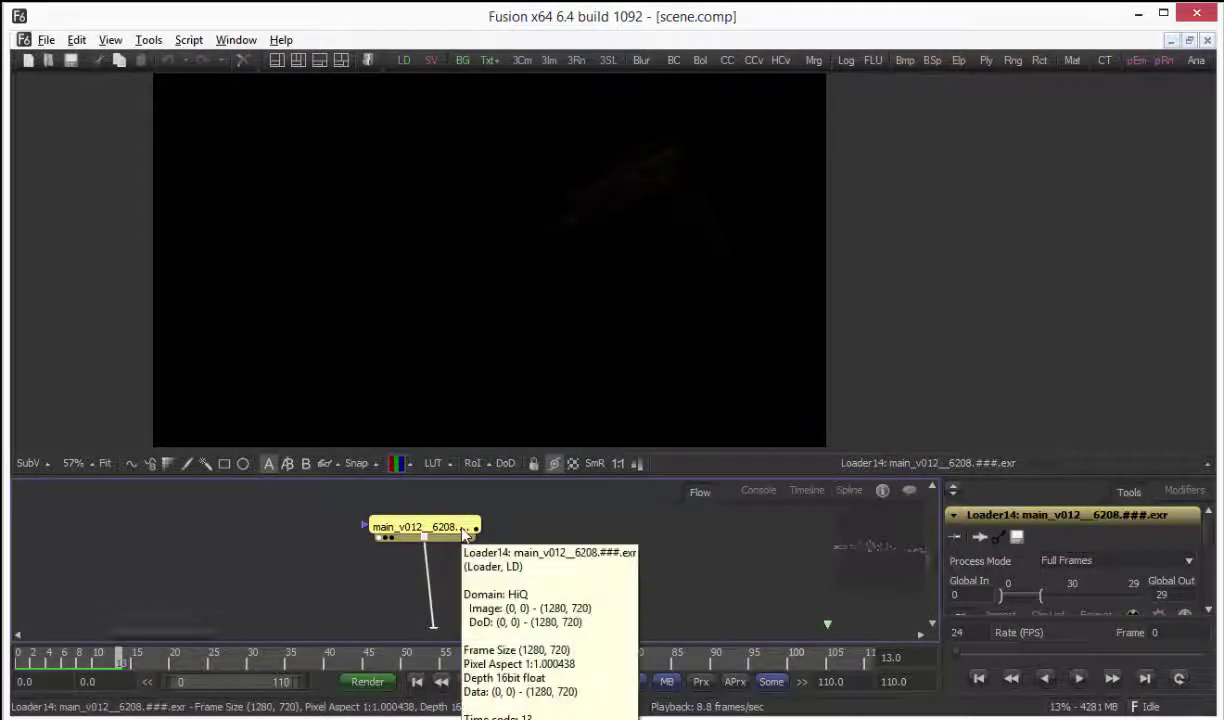
Step: Add a Gamma node after the upper loader, set its gamma to 3.0 and play the brightened tower pass
key("ctrl+space")
type("gam")
key("Return")
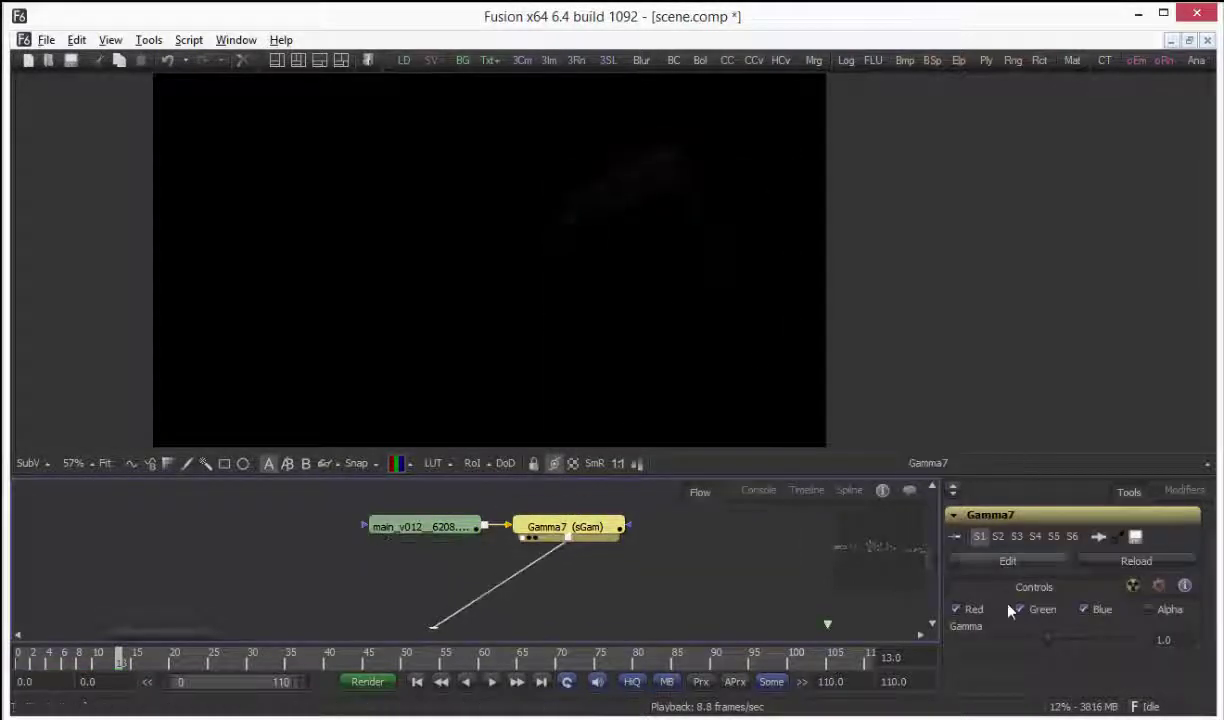
left_click_drag(1050, 646, 1150, 642)
key("space")
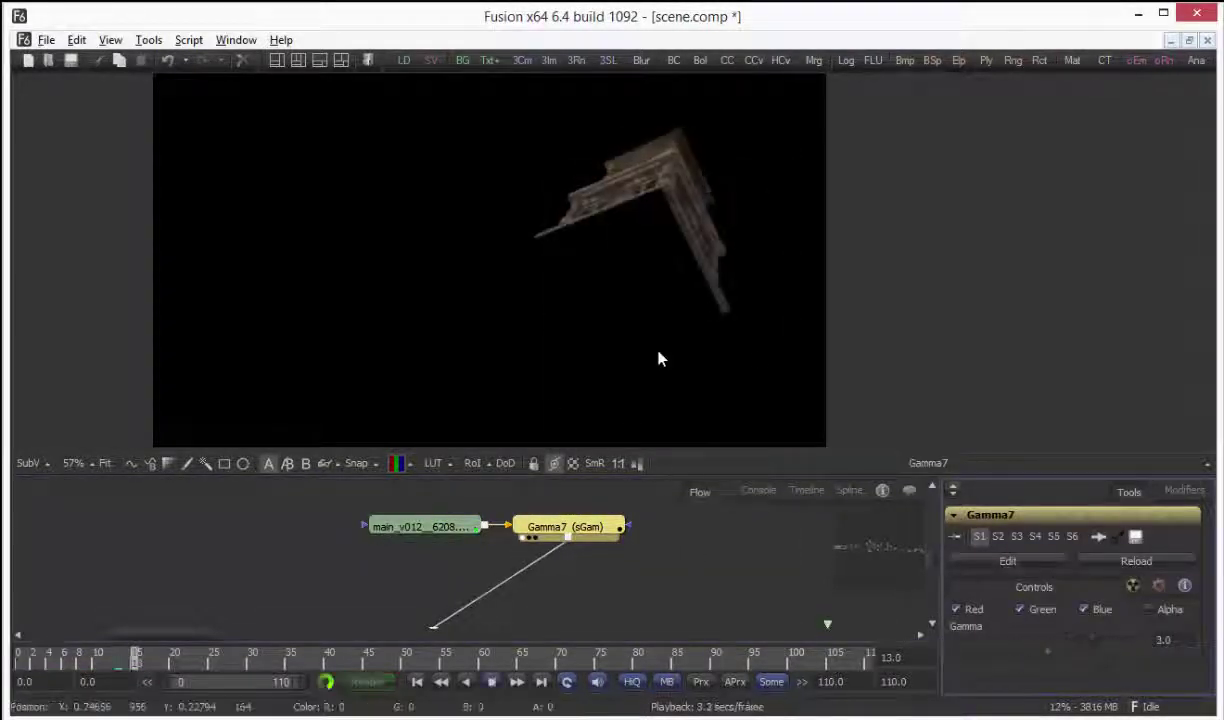
Step: Scrub the brightened tower pass to frame 25 and delete the added Gamma node
left_click_drag(250, 662, 213, 672)
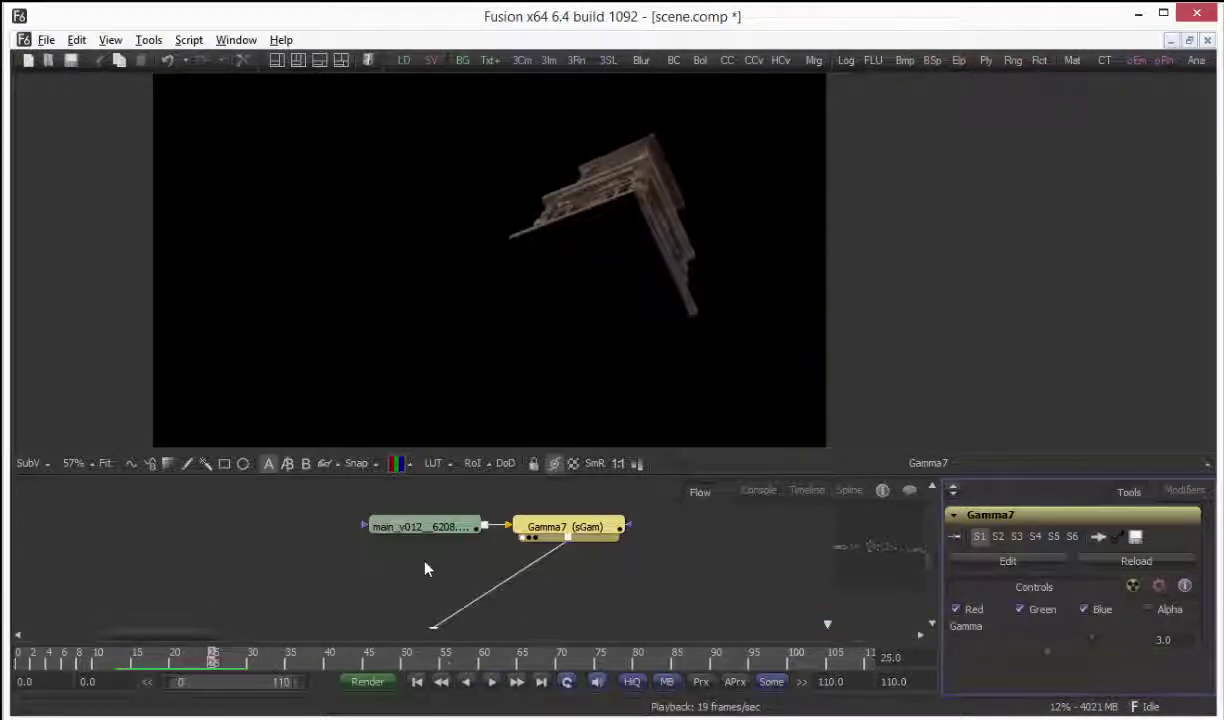
middle_click_drag(432, 554, 432, 541)
key("Delete")
Step: Open Merge13's settings, view its output and step back to frame 18 to examine its Blend value
middle_click_drag(486, 585, 500, 537)
left_click(478, 600)
left_click(479, 604)
left_click(952, 492)
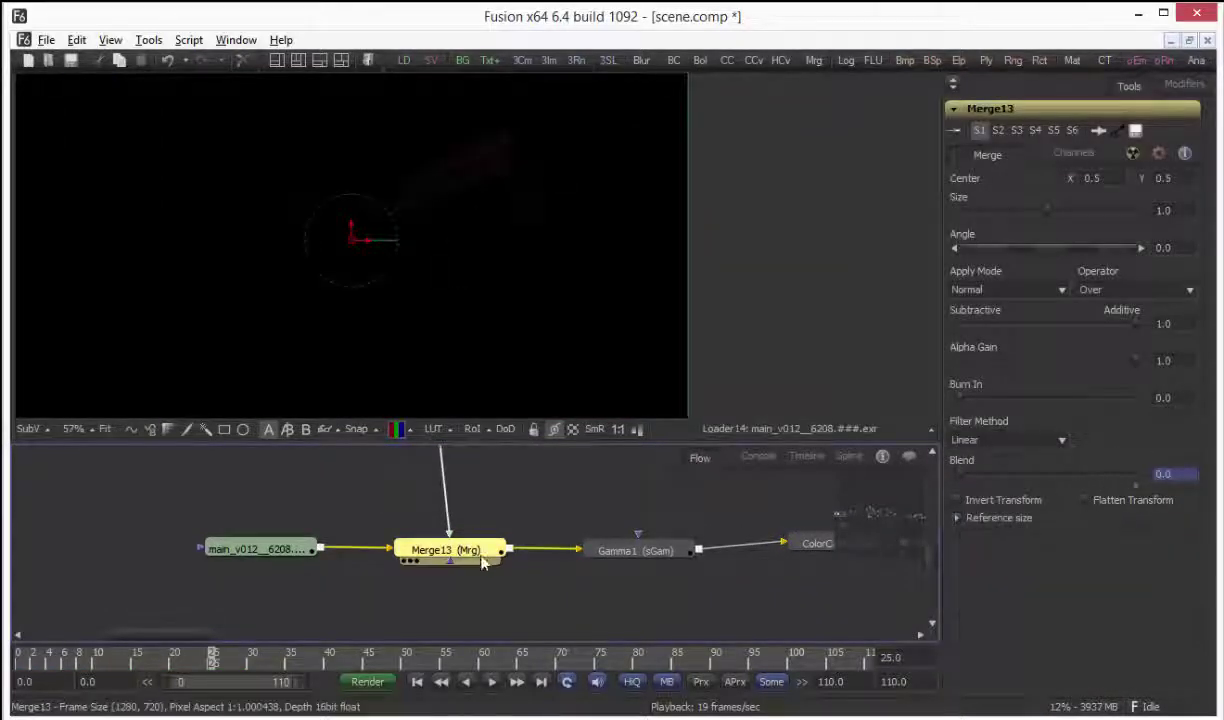
left_click_drag(481, 556, 636, 398)
key("bracketleft")
key("bracketleft")
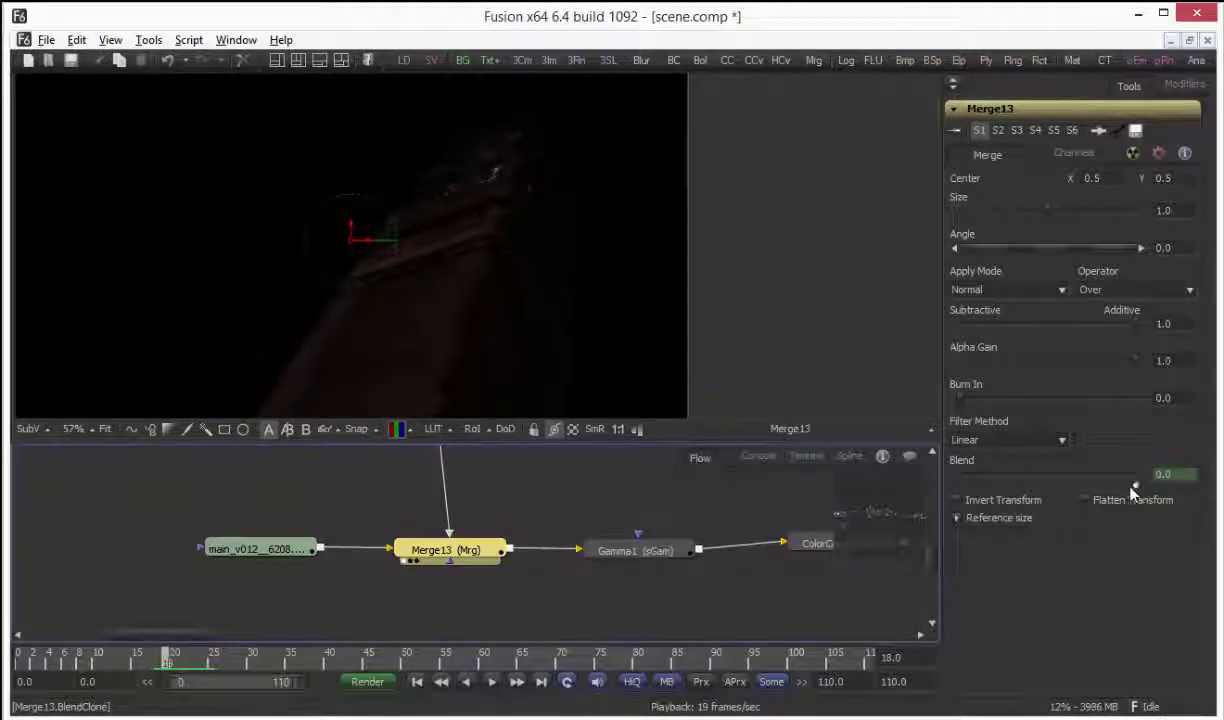
Step: View Gamma1's output at frame 19, examine the top of the tower up close and return to the full frame
left_click_drag(618, 551, 480, 225)
middle_click_drag(463, 188, 508, 254)
scroll(483, 290, "up", 3, "ctrl")
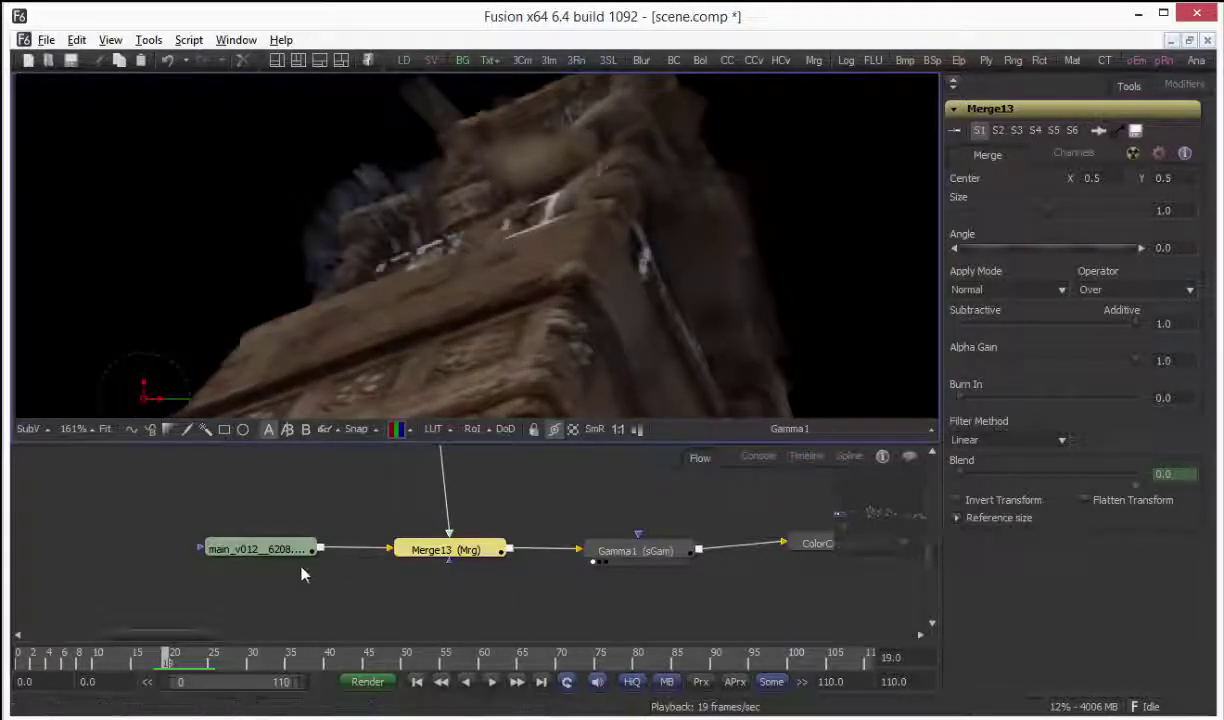
middle_click_drag(376, 531, 299, 562)
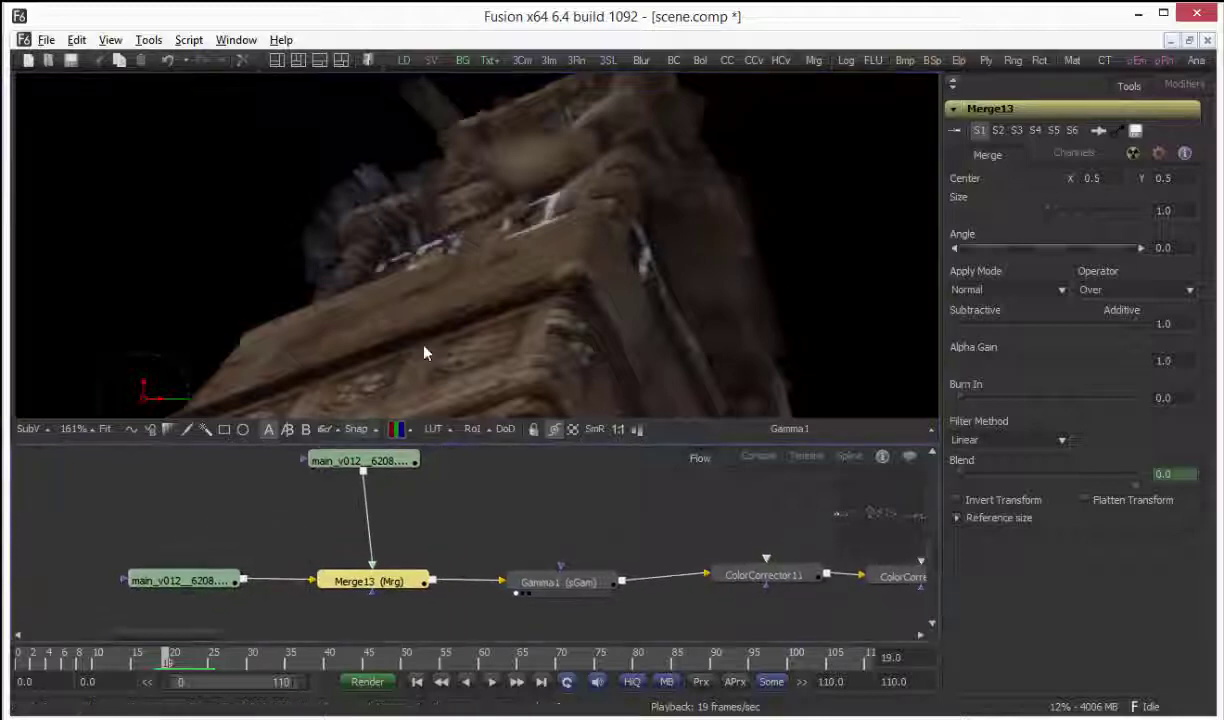
middle_click_drag(705, 523, 361, 525)
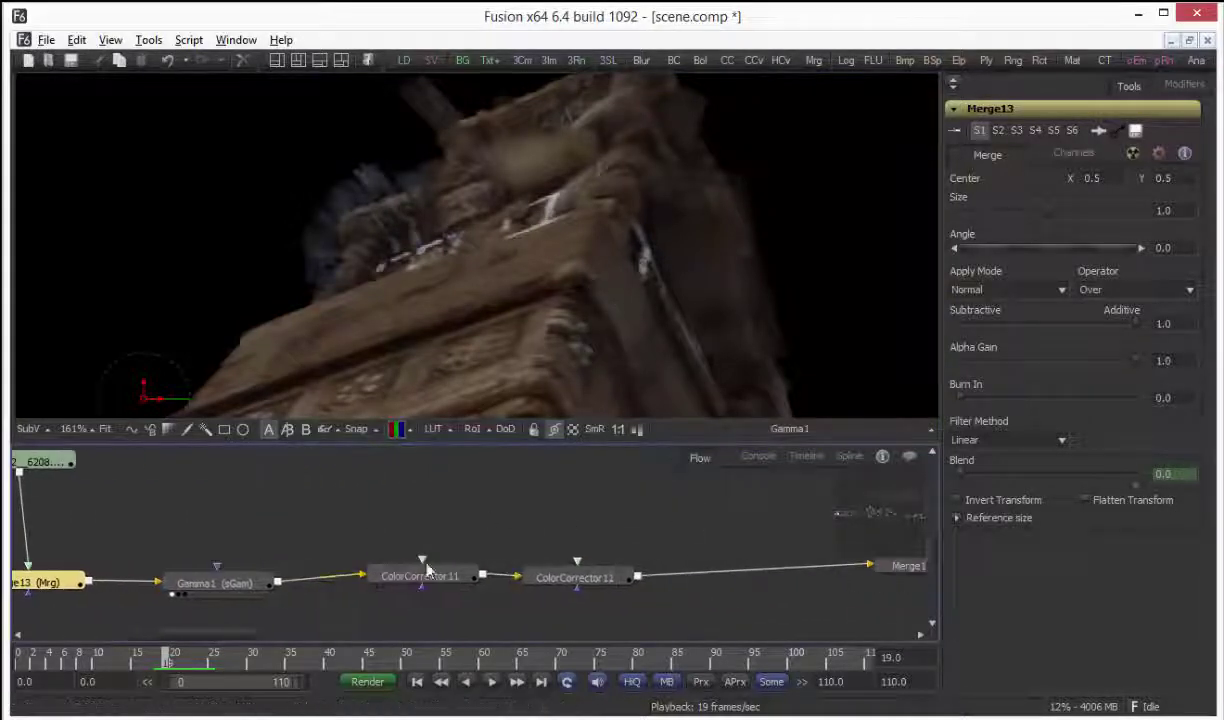
scroll(522, 250, "down", 6)
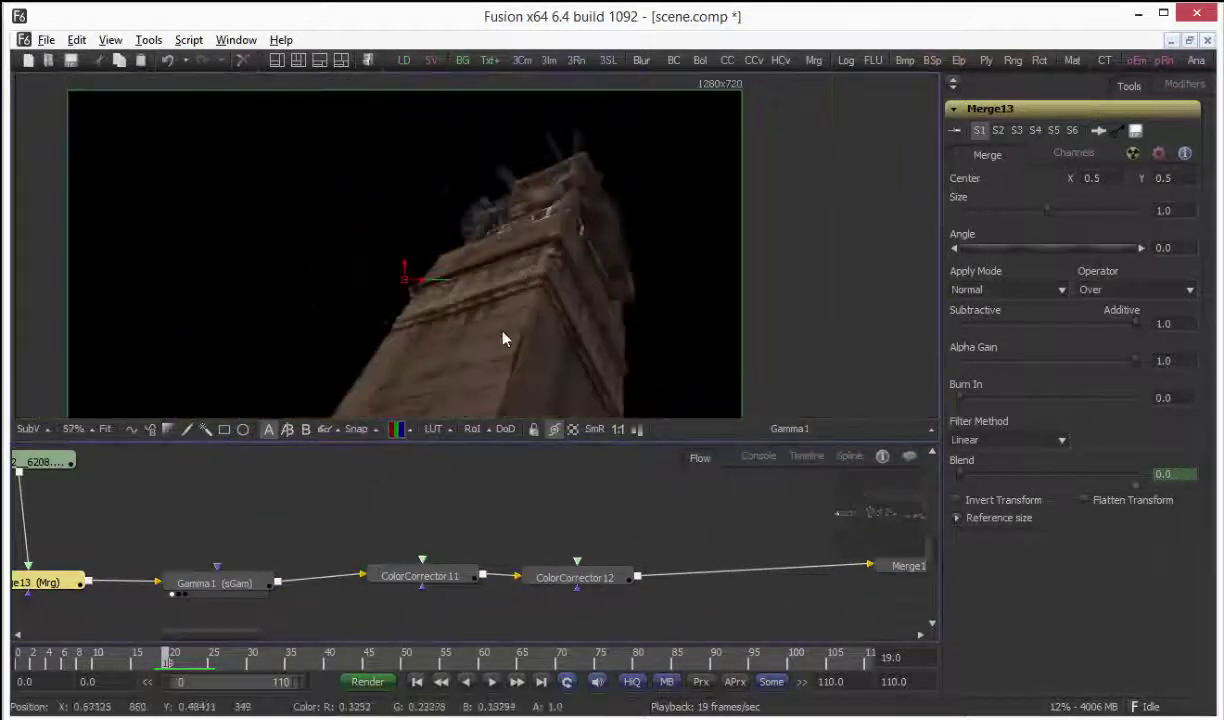
Step: View the outputs of ColorCorrector11, ColorCorrector12 and Merge11 in turn along the tower's node chain
left_click_drag(455, 584, 445, 385)
left_click_drag(588, 582, 567, 380)
middle_click_drag(702, 562, 325, 543)
middle_click_drag(410, 534, 383, 569)
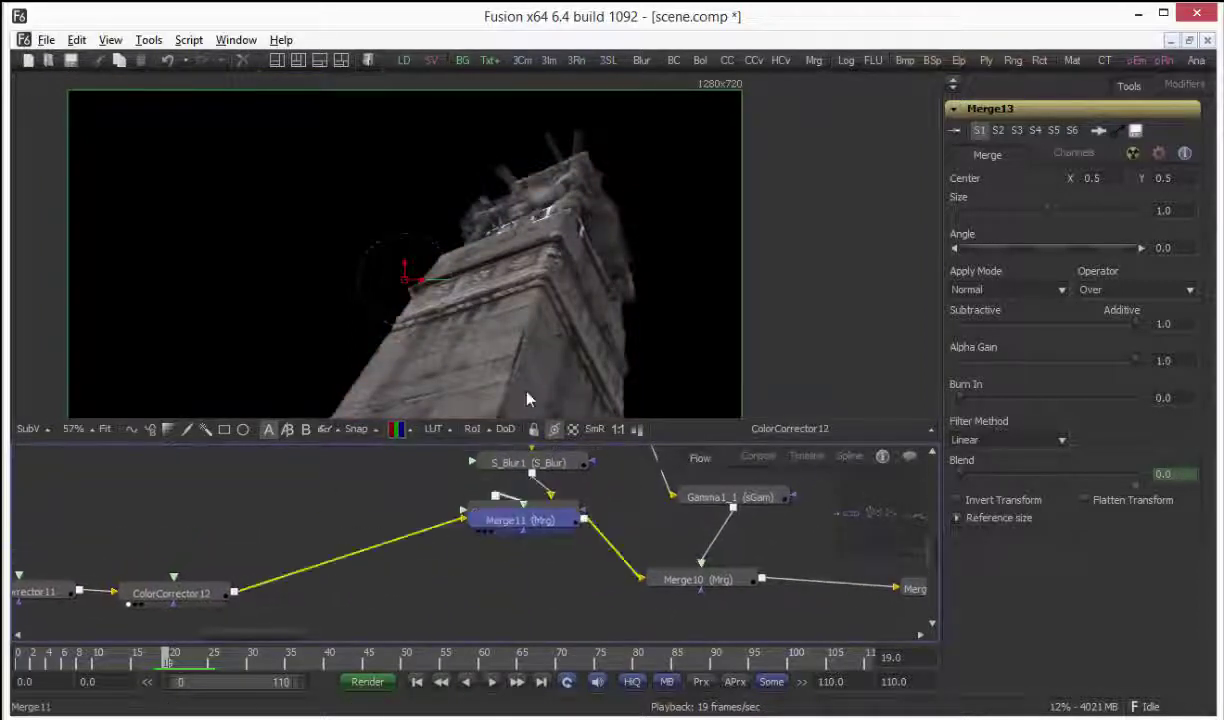
middle_click_drag(619, 535, 627, 574)
middle_click_drag(436, 360, 481, 323)
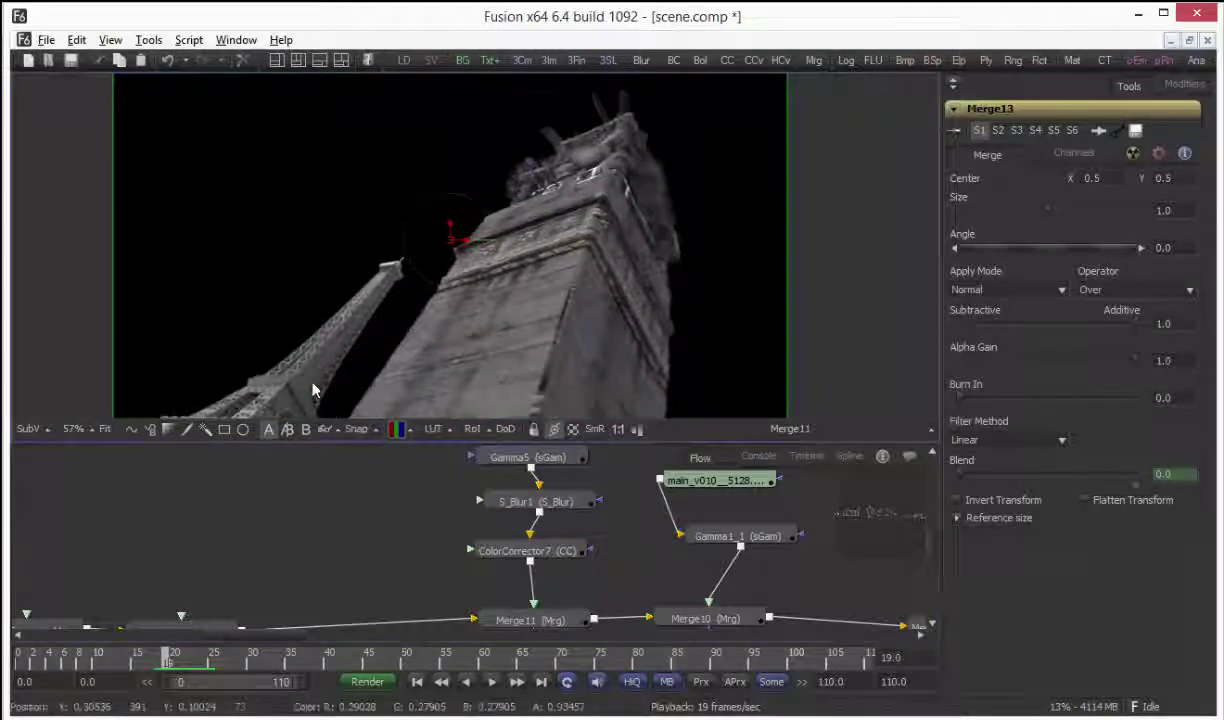
middle_click_drag(436, 515, 392, 552)
left_click(376, 526)
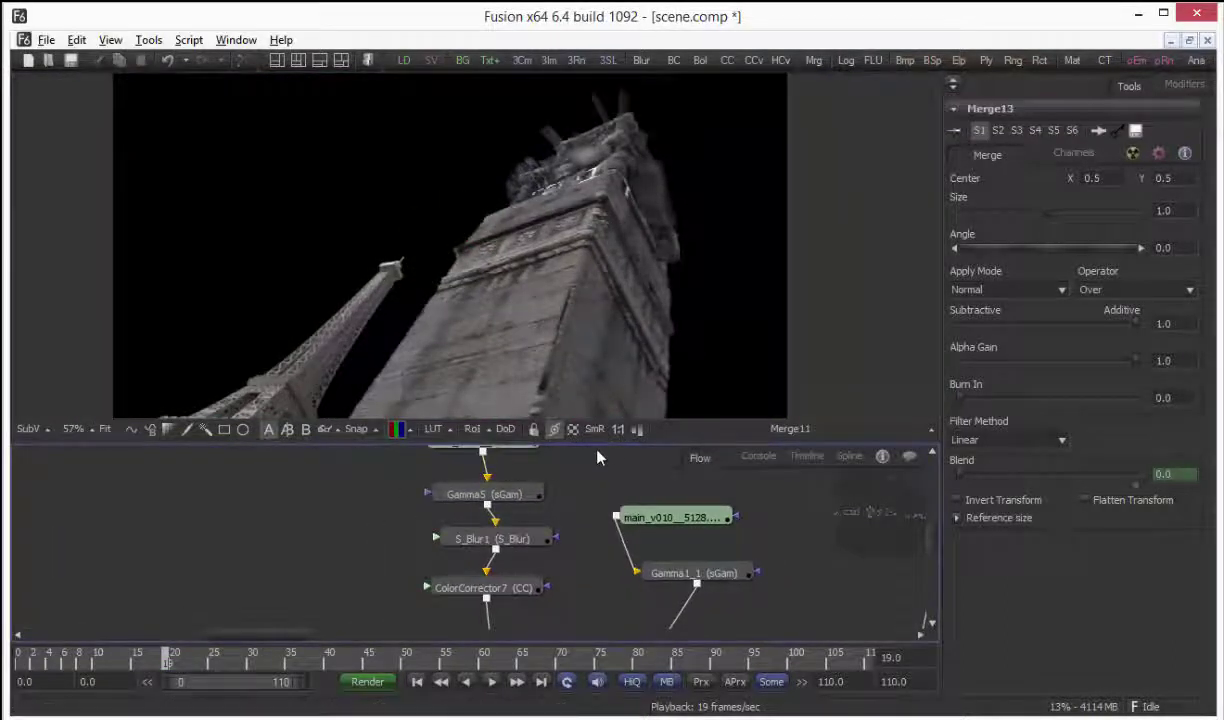
Step: View Merge10's output and examine the white building beside the Eiffel Tower up close
middle_click_drag(541, 527, 419, 484)
middle_click_drag(604, 552, 531, 511)
left_click_drag(515, 597, 491, 365)
middle_click_drag(161, 371, 440, 256)
scroll(446, 248, "up", 3, "ctrl")
middle_click_drag(580, 362, 468, 207)
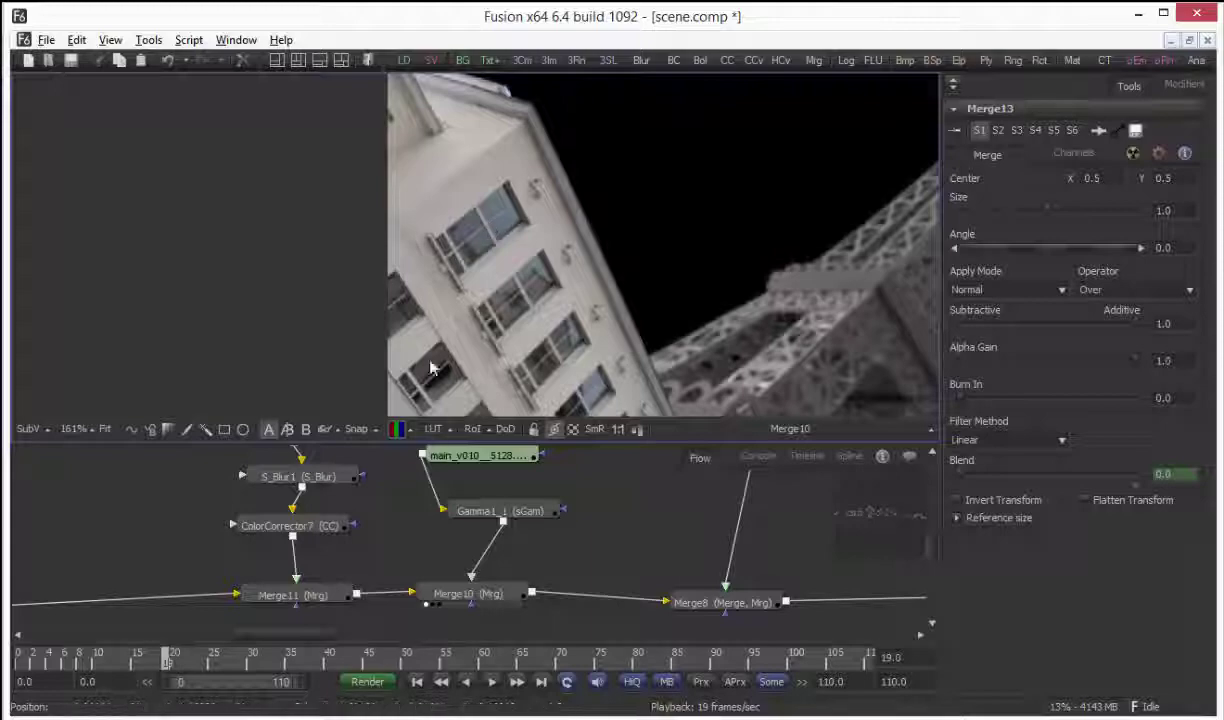
Step: Switch to Maya, activate the buildingv2 render layer, then select and frame the building image plane
left_click(265, 701)
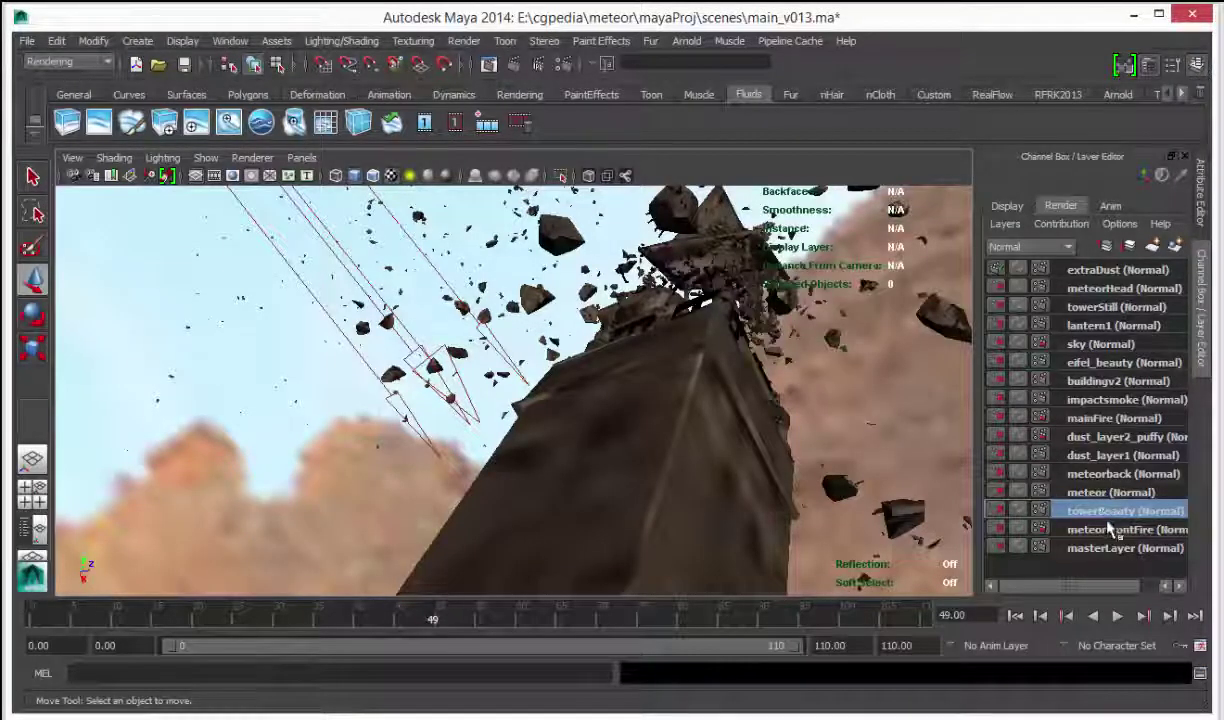
left_click(1093, 383)
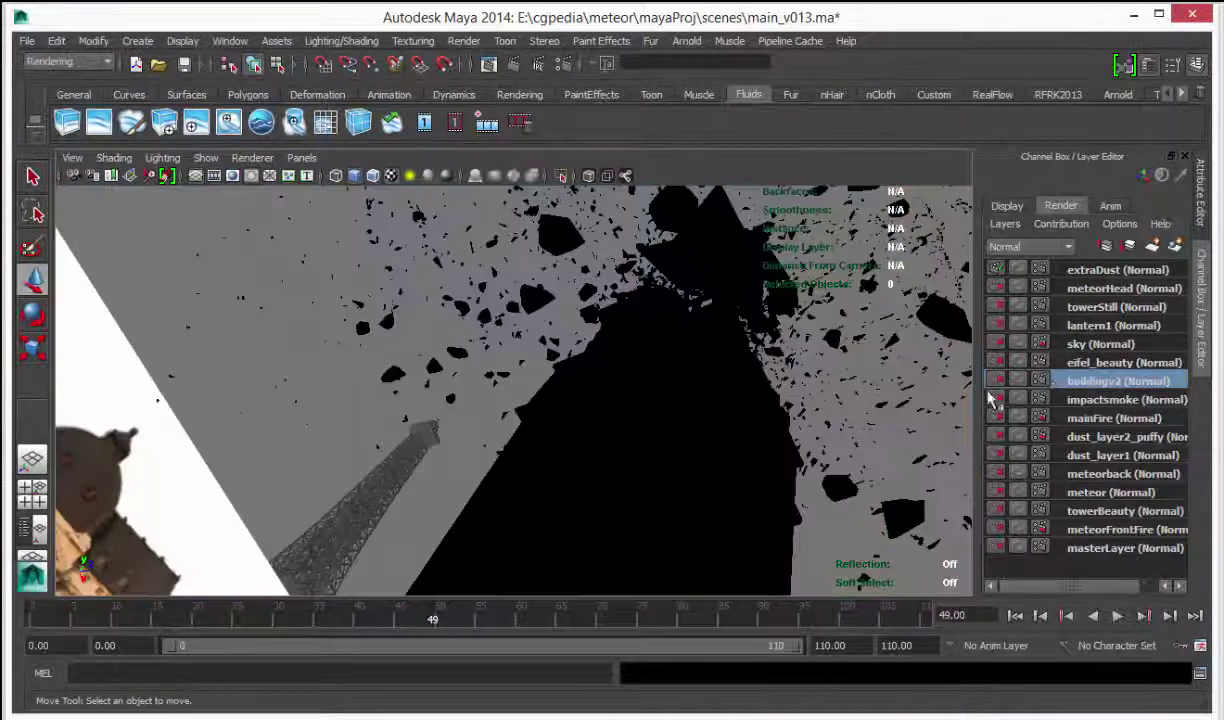
left_click(207, 513)
key("space")
left_click_drag(217, 503, 229, 407)
key("f")
left_click_drag(424, 388, 254, 366, "alt")
right_click_drag(254, 366, 464, 668, "alt")
Step: Browse the building plane's attributes as far as surfaceShader6, examine the plane edge-on and return to the shot camera view
left_click(1147, 211)
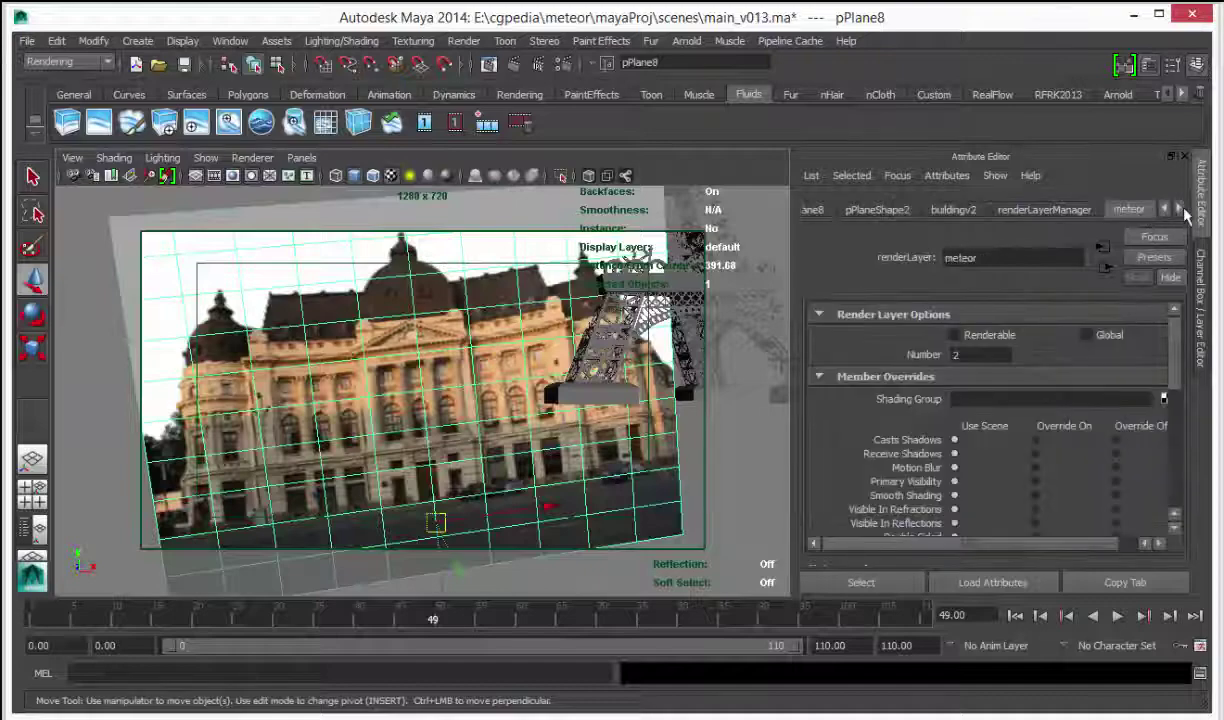
left_click(1180, 209)
left_click(1180, 209)
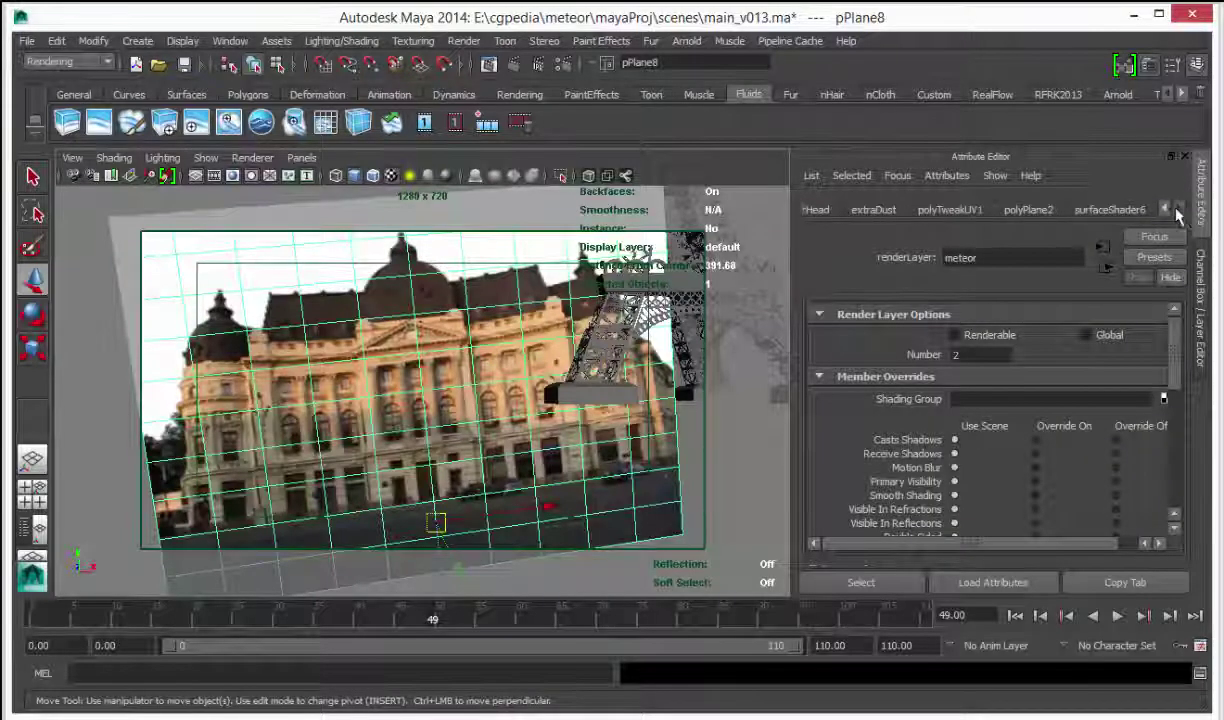
left_click_drag(695, 268, 420, 260, "alt")
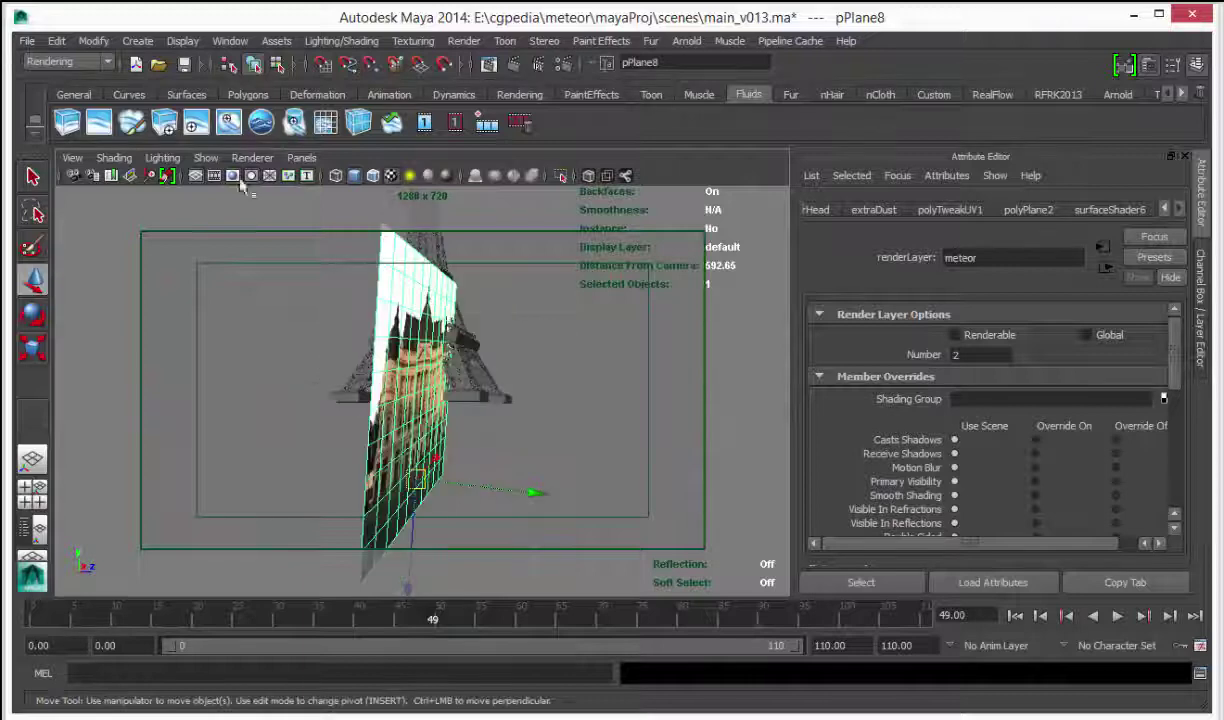
left_click(303, 163)
left_click(445, 165)
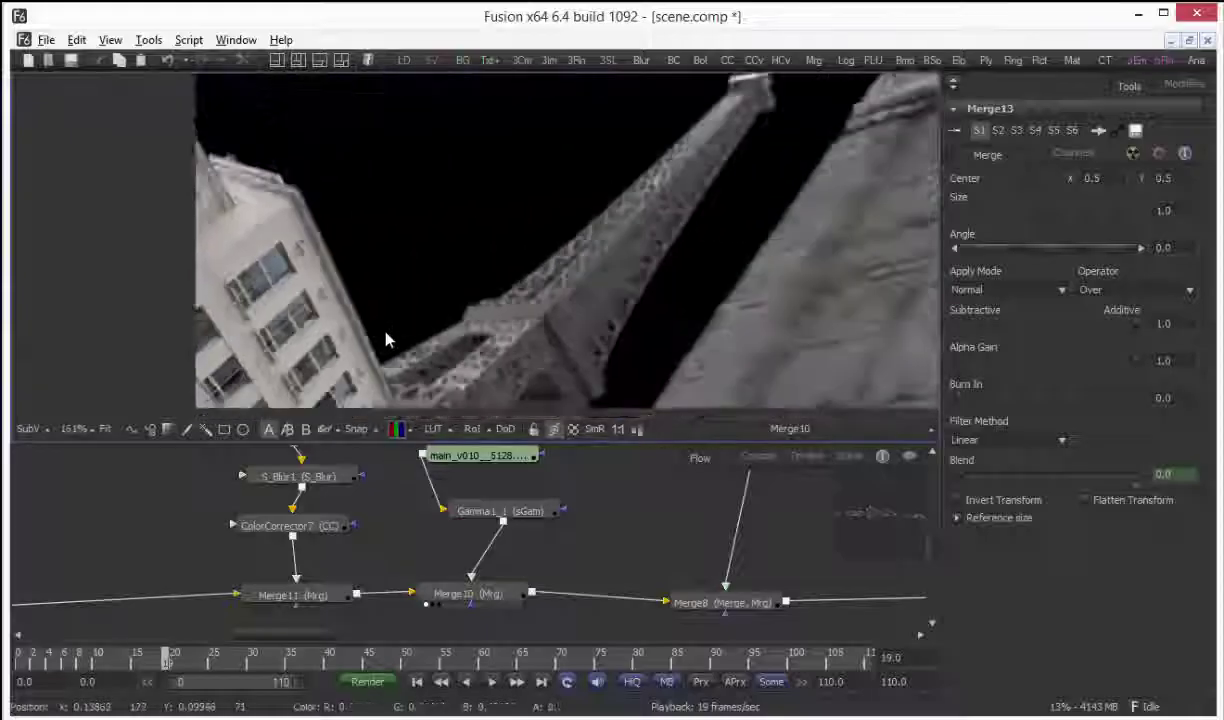
Step: Return to Fusion, view Merge8's output and locate the main_v009 loader feeding S_Glow1
scroll(587, 312, "down", 2, "ctrl")
middle_click_drag(753, 567, 507, 524)
middle_click_drag(536, 587, 549, 687)
middle_click_drag(588, 460, 608, 636)
scroll(631, 558, "down", 2, "ctrl")
middle_click_drag(629, 556, 615, 486)
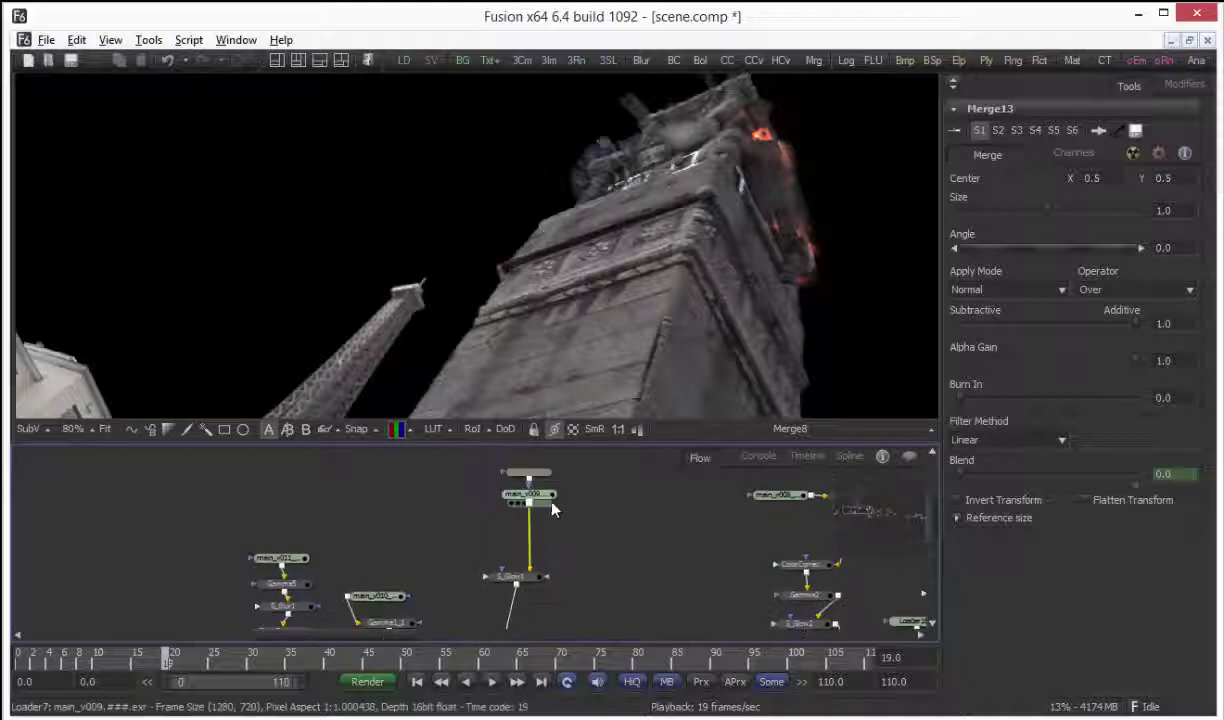
Step: View the main_v009 loader and S_Glow1's output, and play the glowing fire pass
left_click_drag(527, 494, 546, 330)
key("1")
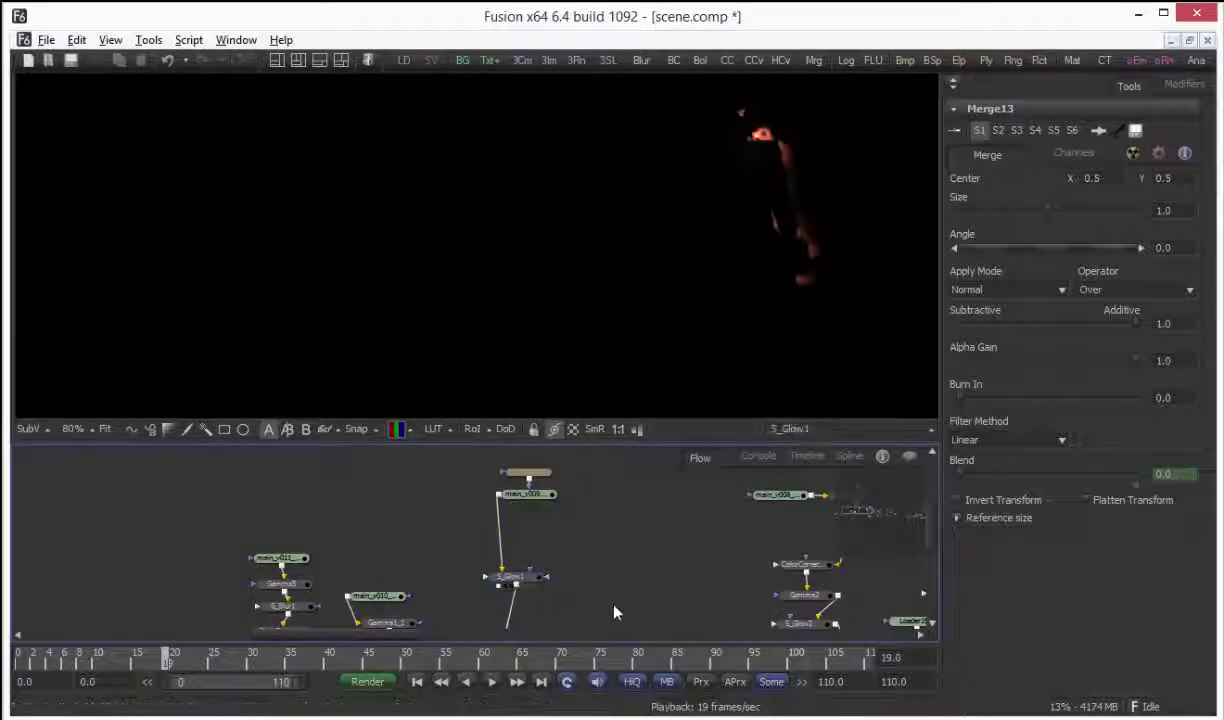
left_click(491, 682)
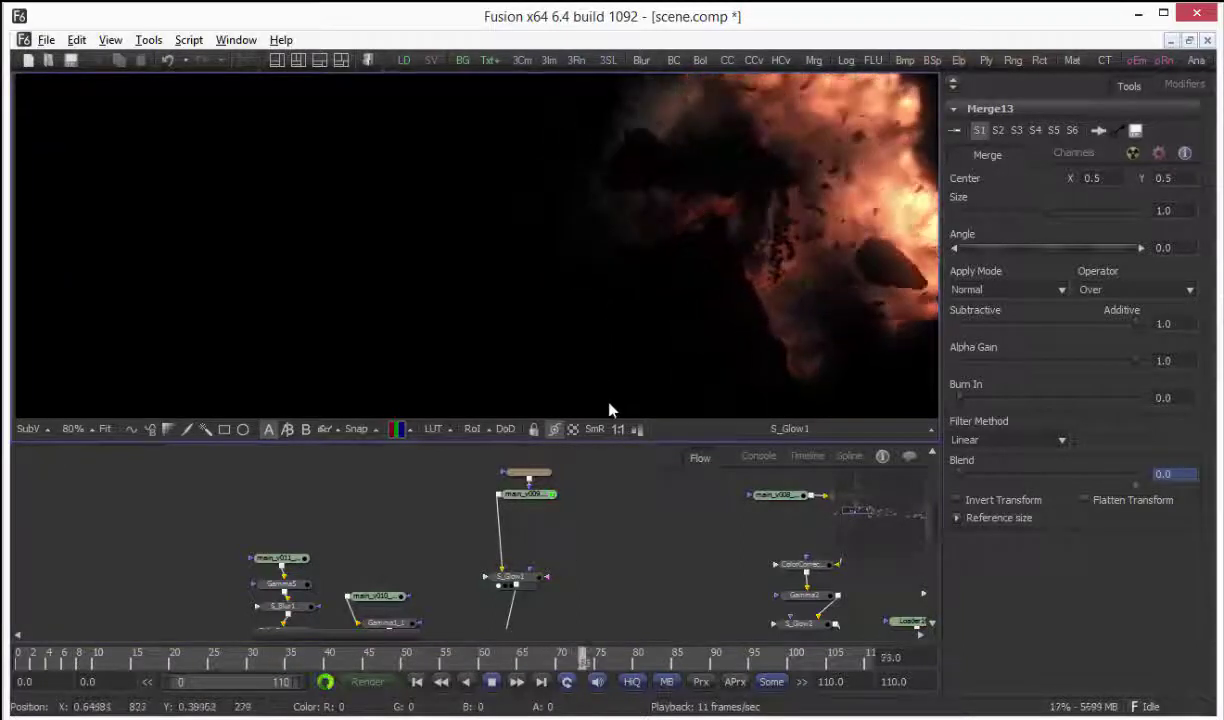
Step: Open S_Glow1's settings, view Merge8's output during playback and stop at frame 32
middle_click_drag(596, 587, 590, 560)
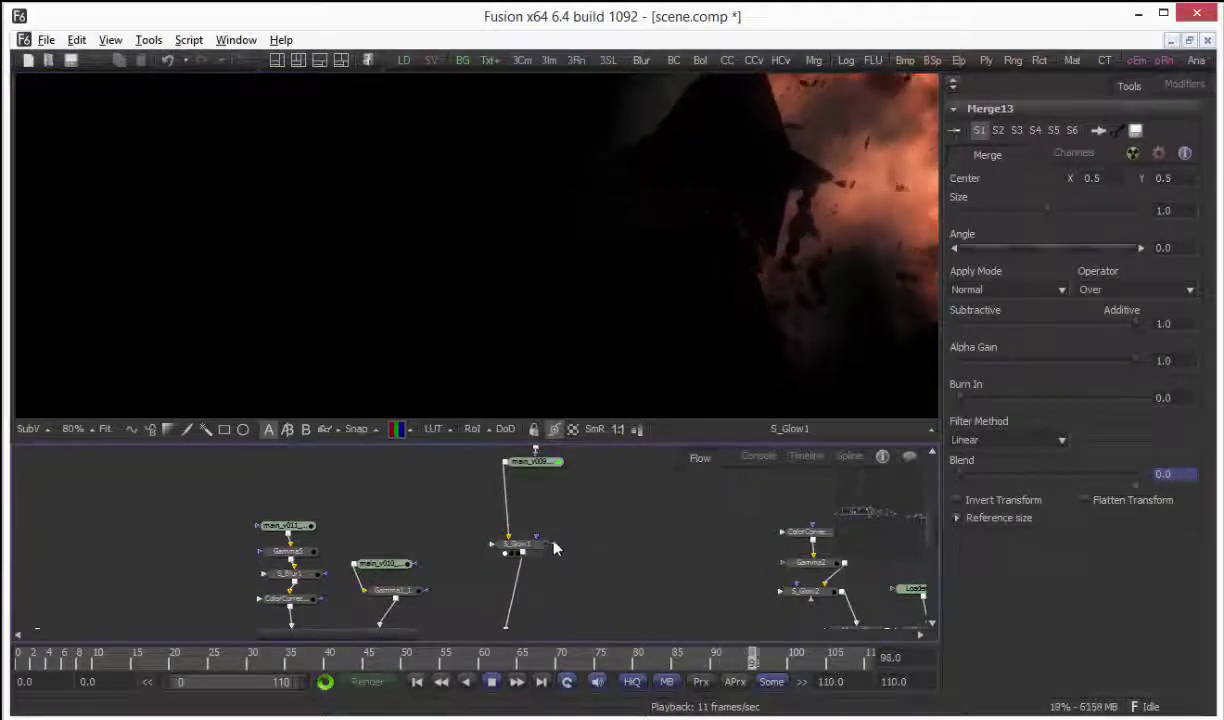
left_click(546, 546)
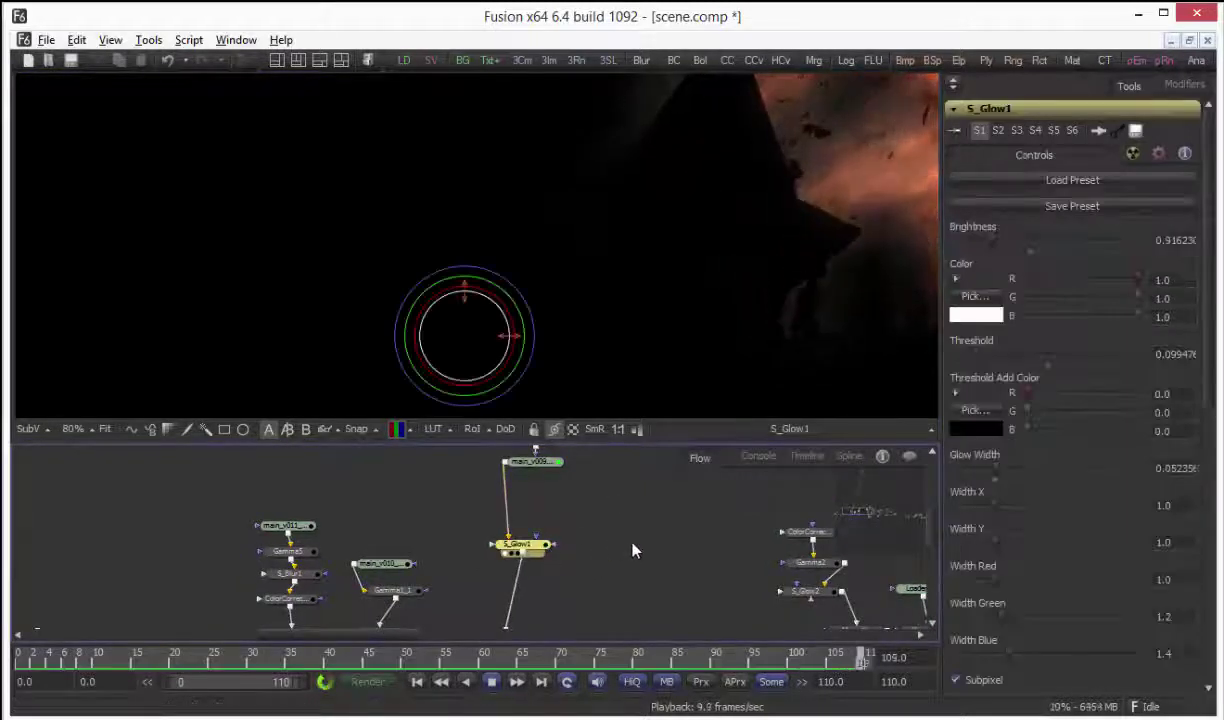
middle_click_drag(632, 544, 597, 436)
left_click_drag(488, 529, 571, 372)
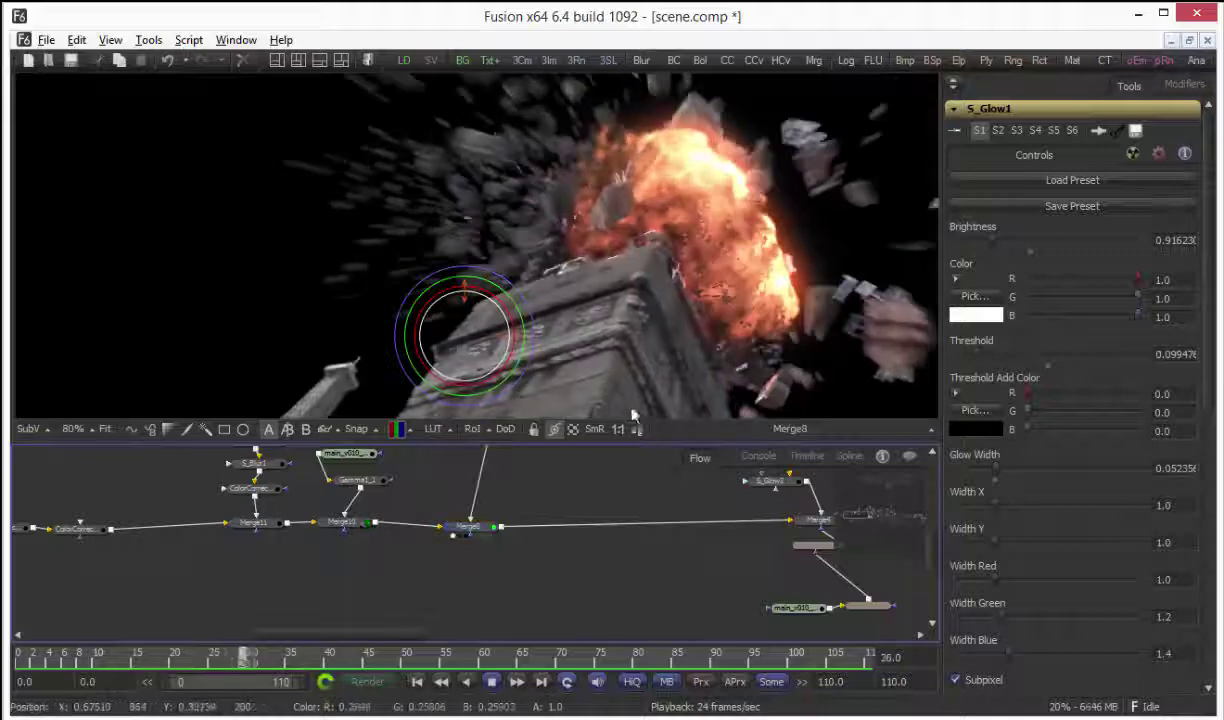
key("space")
Step: View Merge14's output and locate the main_v012 and main_v008 loaders feeding it
middle_click_drag(750, 496, 585, 617)
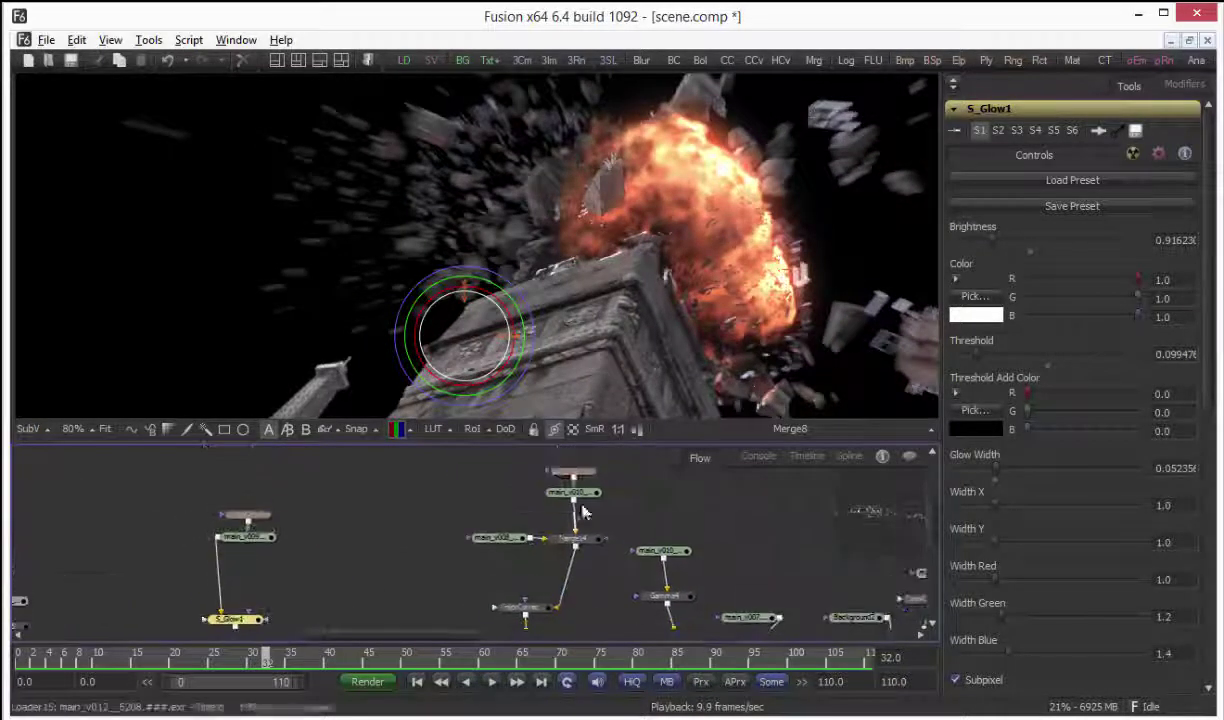
left_click_drag(611, 517, 578, 358)
left_click(598, 563)
middle_click_drag(600, 537, 603, 571)
left_click(561, 597)
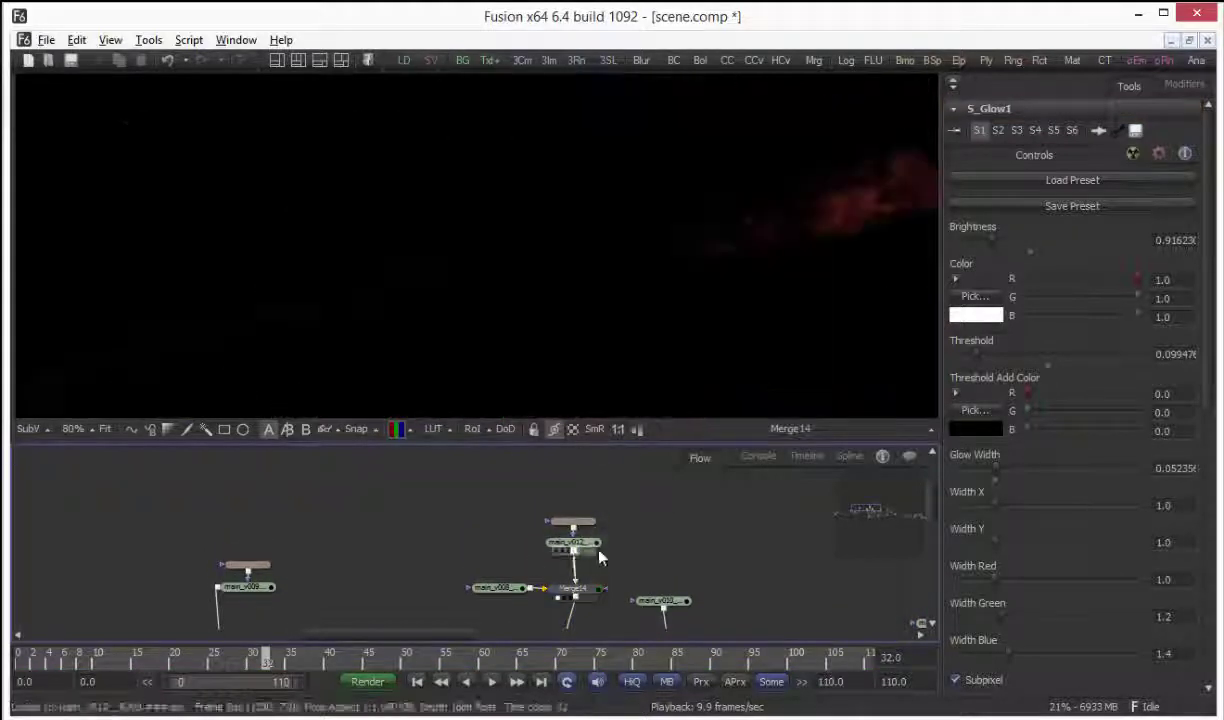
Step: Play Merge14's meteor fire from the first frame, stop it and scrub back to frame 14
left_click(417, 681)
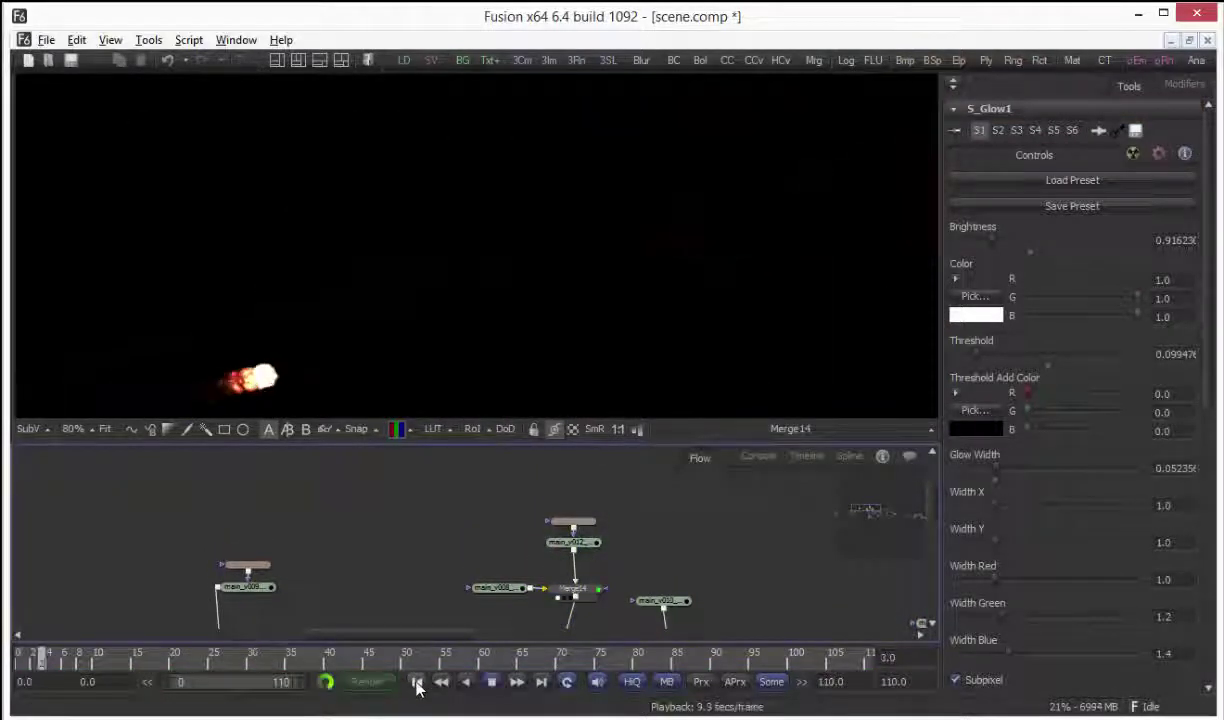
key("space")
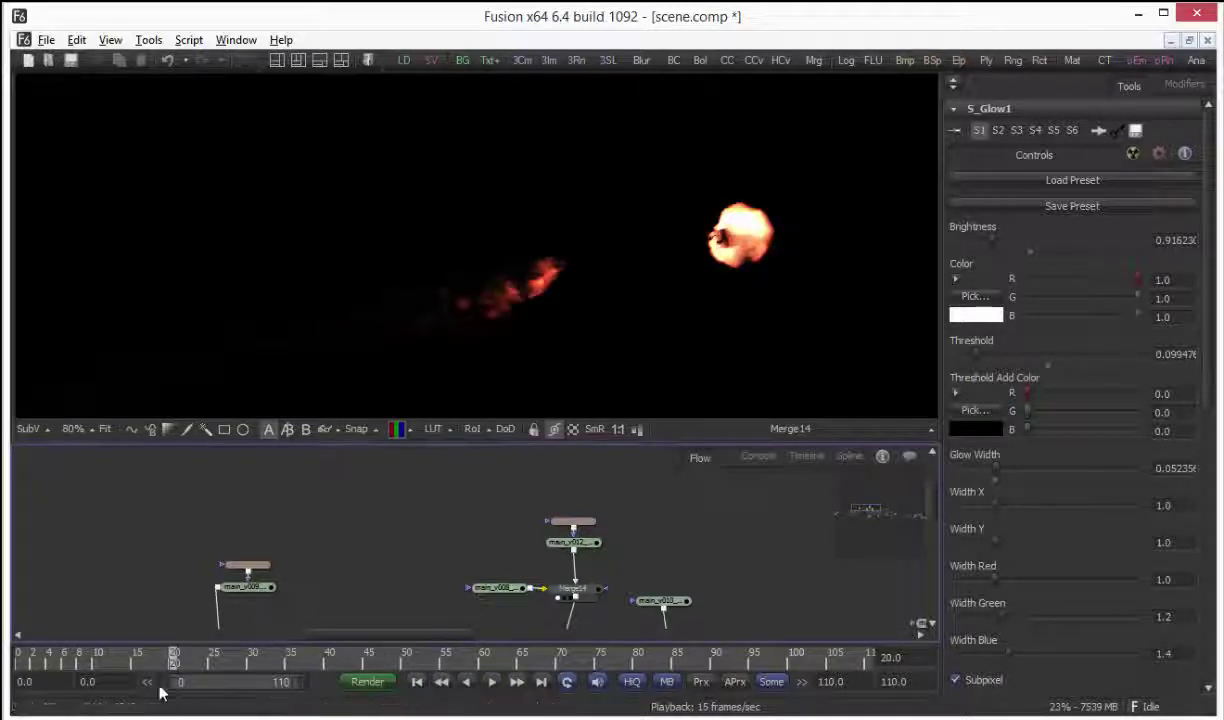
left_click_drag(158, 662, 128, 660)
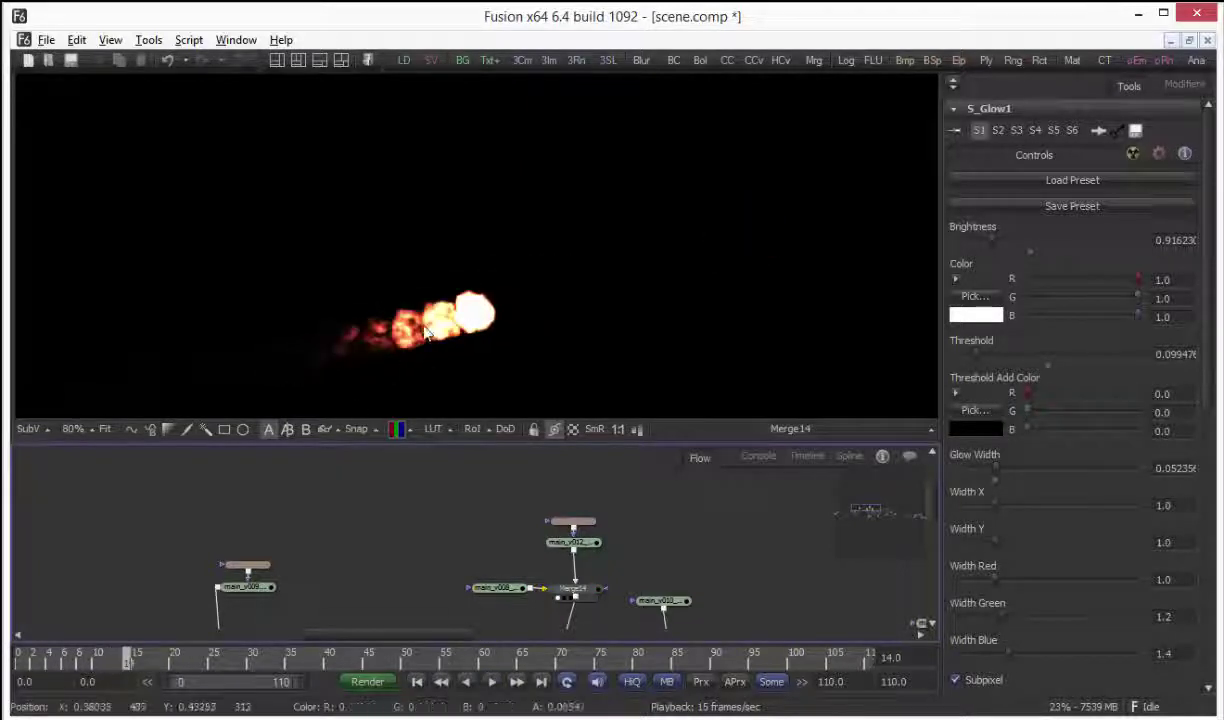
Step: Switch to Maya, activate the meteor render layer and select its fluid container
left_click(312, 718)
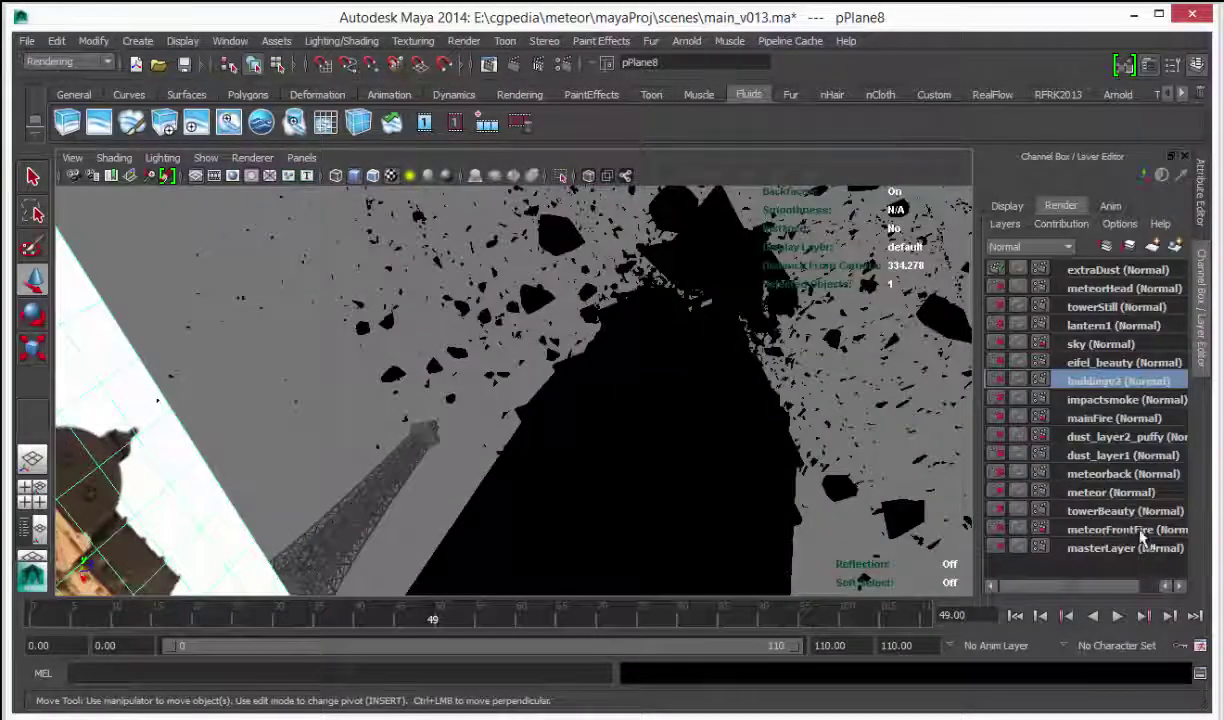
left_click(1087, 494)
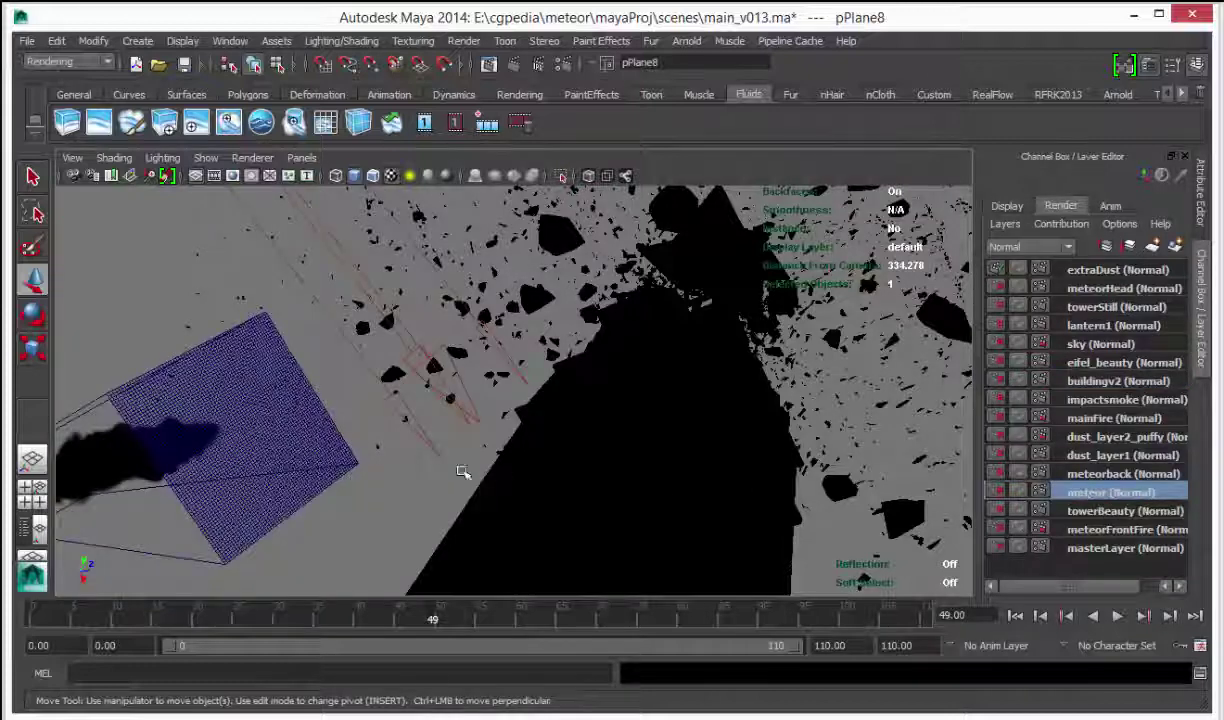
left_click(287, 428)
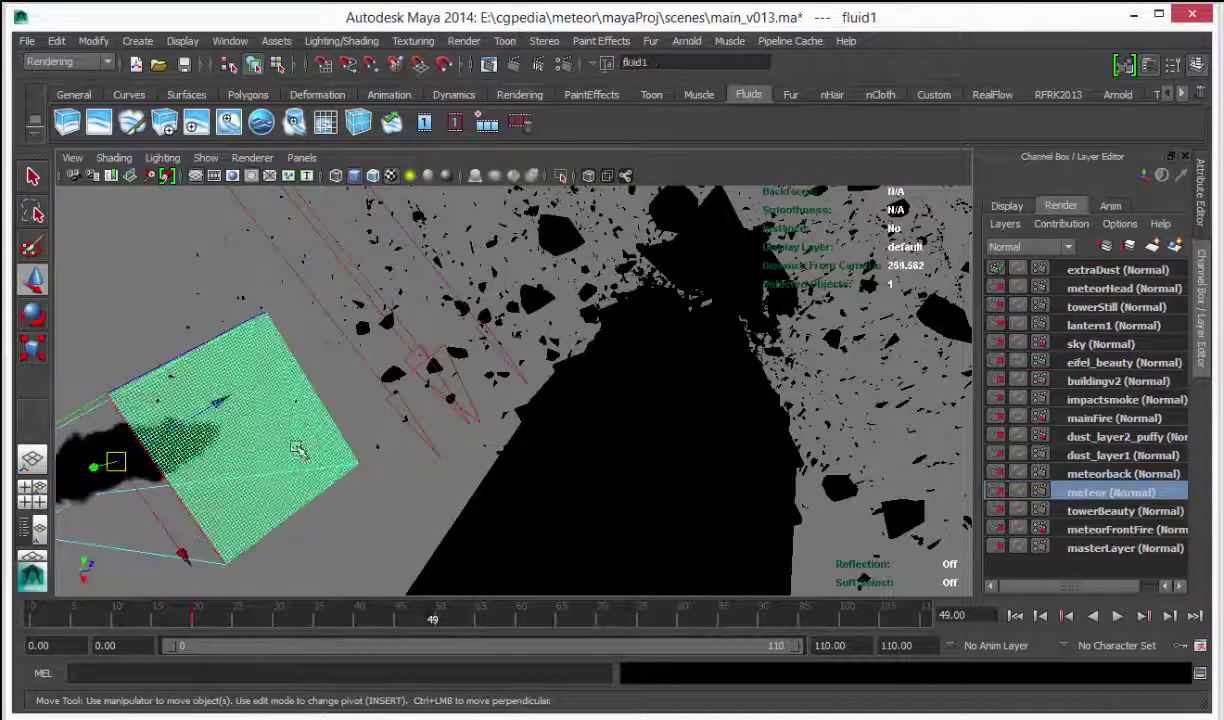
left_click(356, 535)
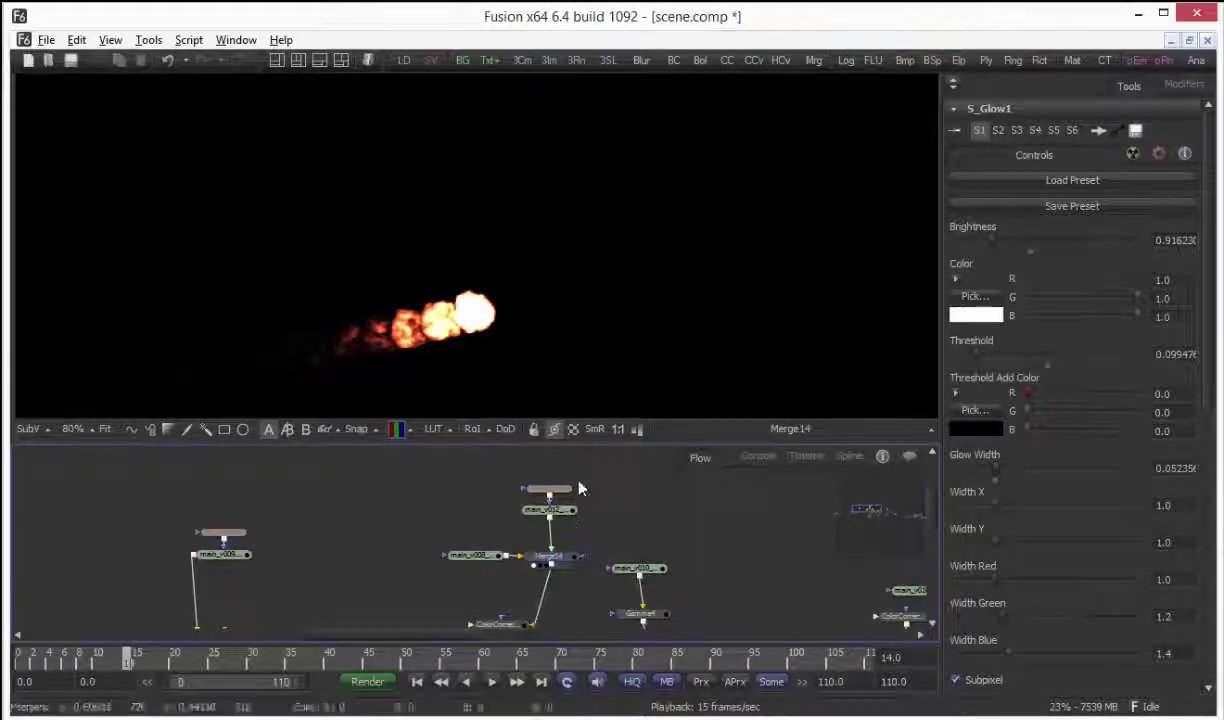
Step: Return to Fusion and examine the meteor fire in Merge14 up close at frames 14 and 21
middle_click_drag(426, 341, 446, 341)
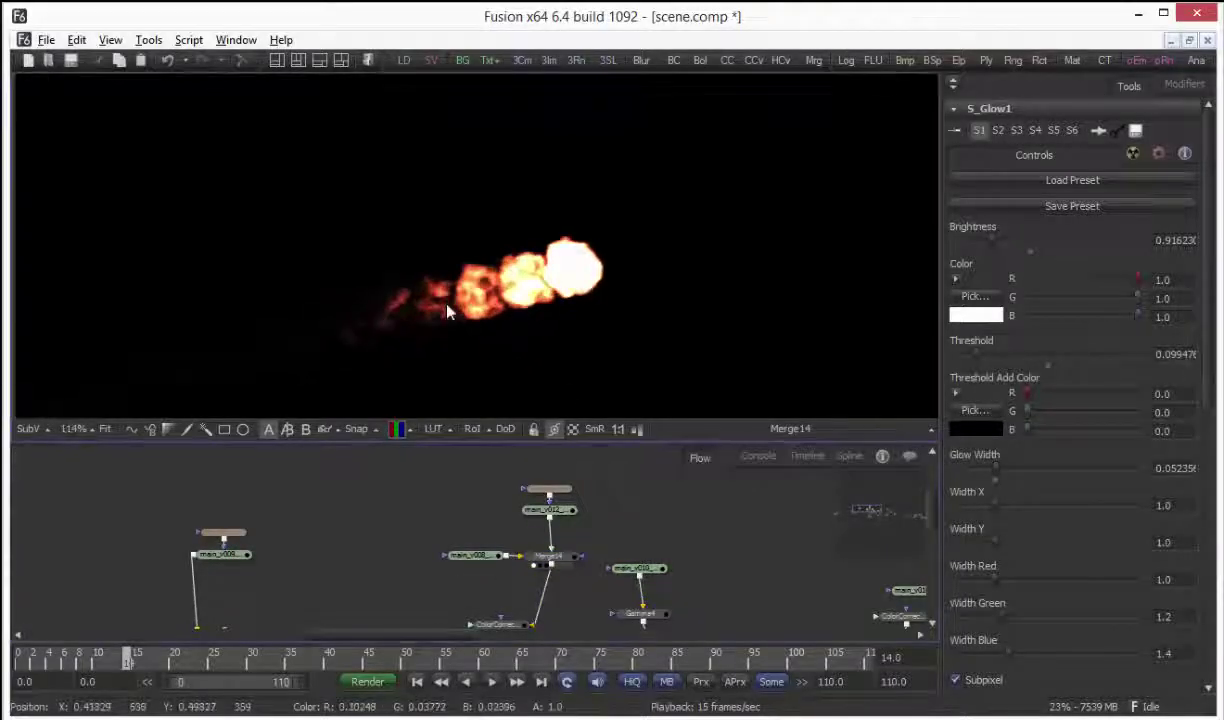
key("ctrl+f")
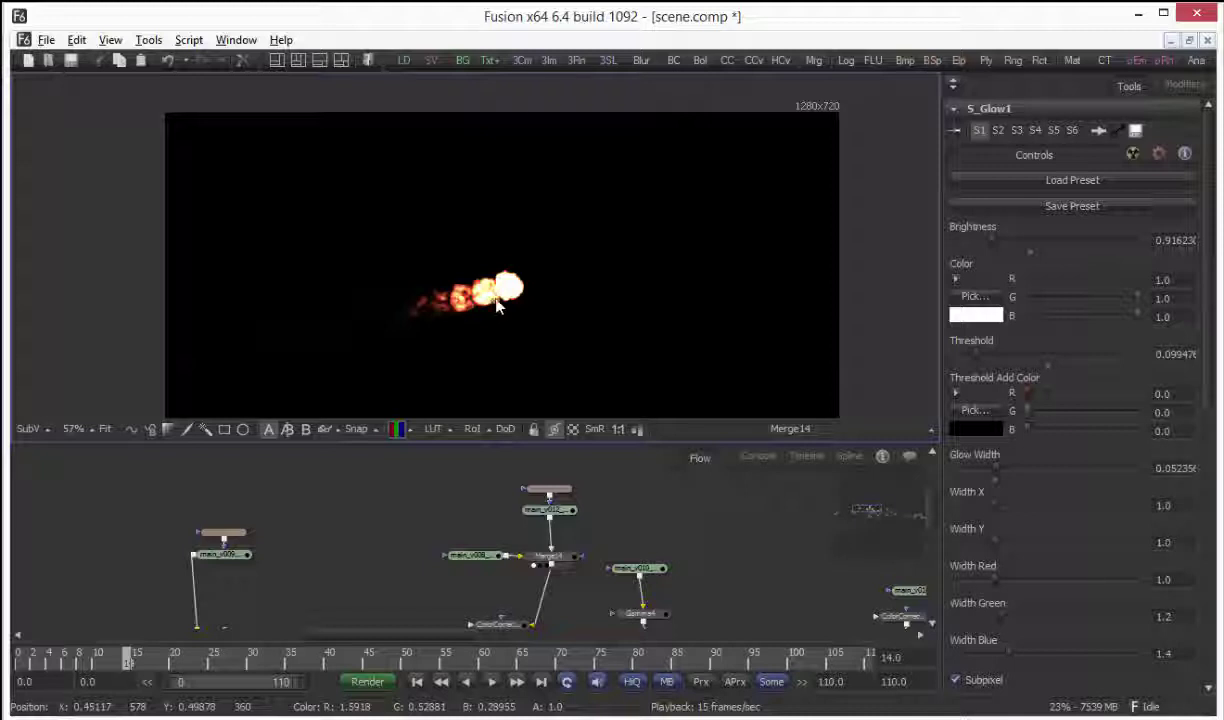
middle_click_drag(512, 294, 545, 298)
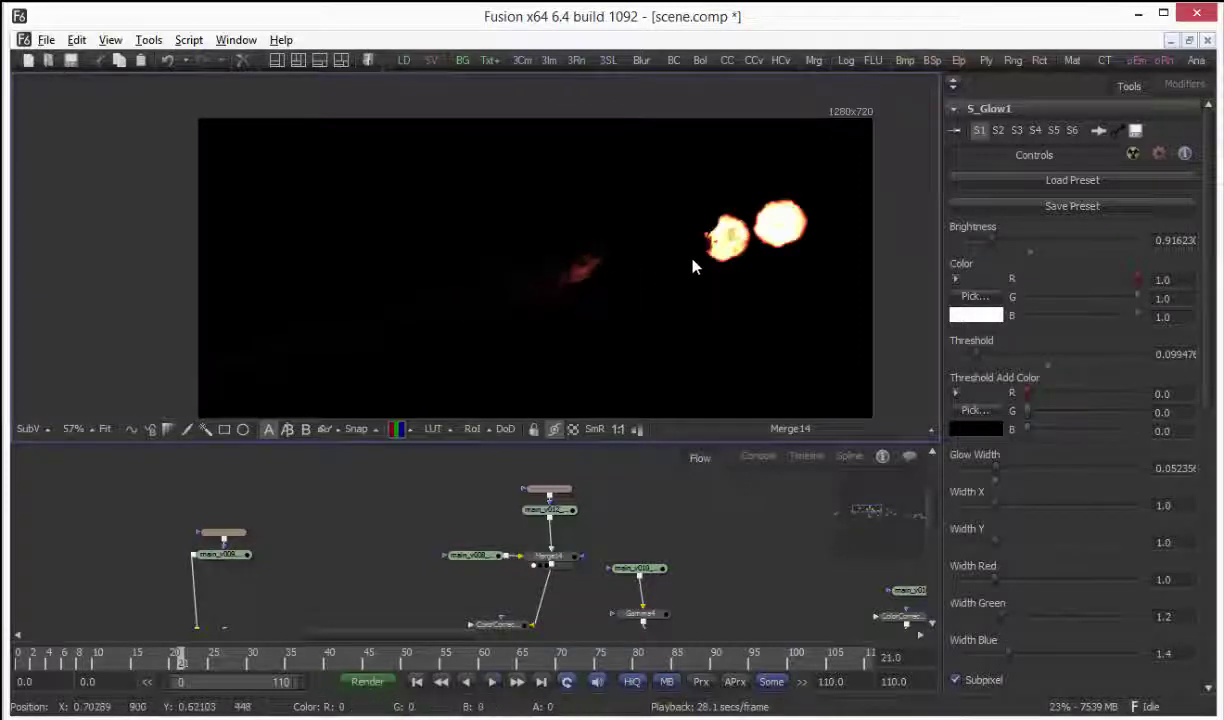
middle_click_drag(718, 238, 613, 305)
scroll(613, 305, "up", 2, "ctrl")
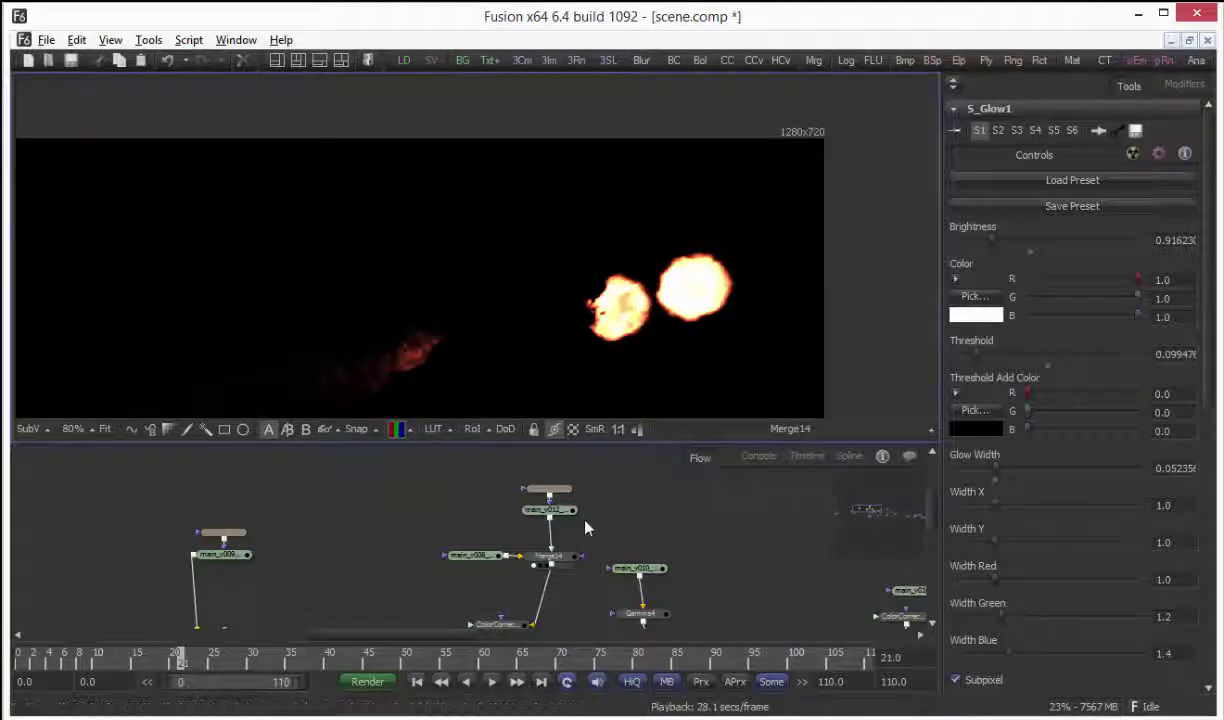
Step: View the meteor fire branch through ColorCorrector5, Gamma2 and S_Glow2 in turn, ending with Merge4's output
middle_click_drag(592, 598, 532, 570)
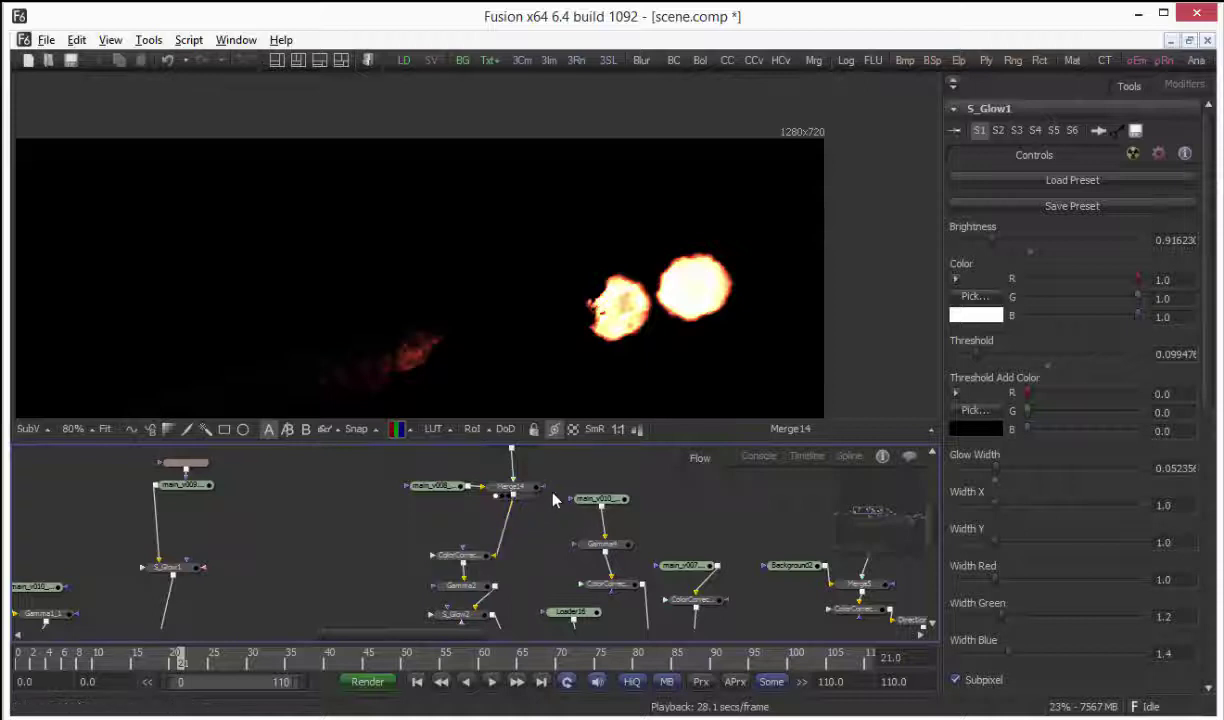
left_click_drag(476, 559, 480, 313)
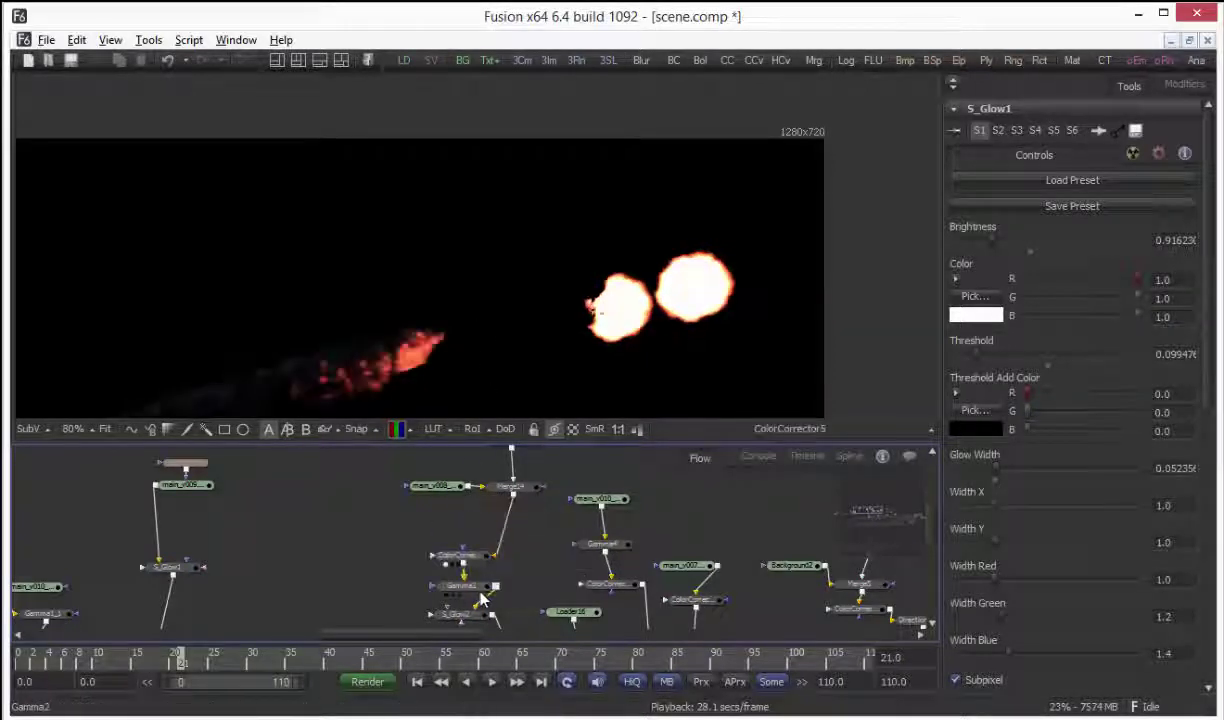
left_click_drag(478, 589, 488, 350)
middle_click_drag(533, 562, 519, 514)
left_click_drag(442, 565, 461, 337)
middle_click_drag(518, 356, 504, 296)
scroll(505, 297, "down", 2, "ctrl")
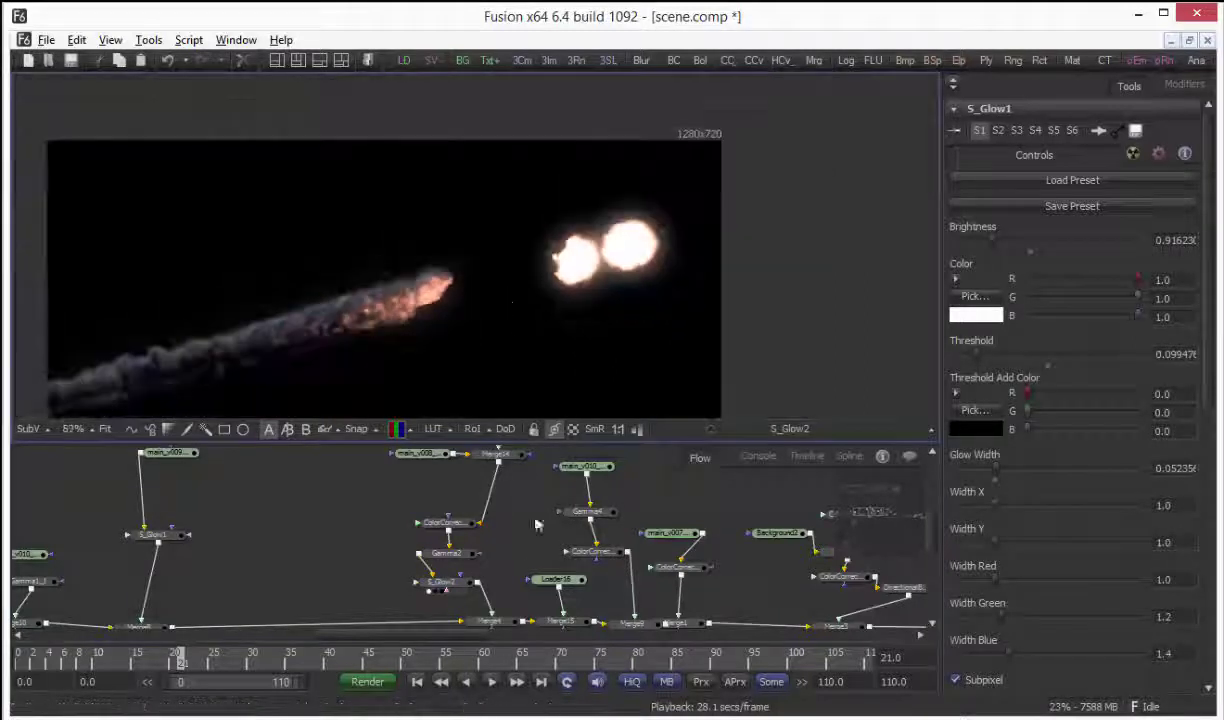
left_click_drag(493, 622, 530, 375)
middle_click_drag(620, 473, 606, 524)
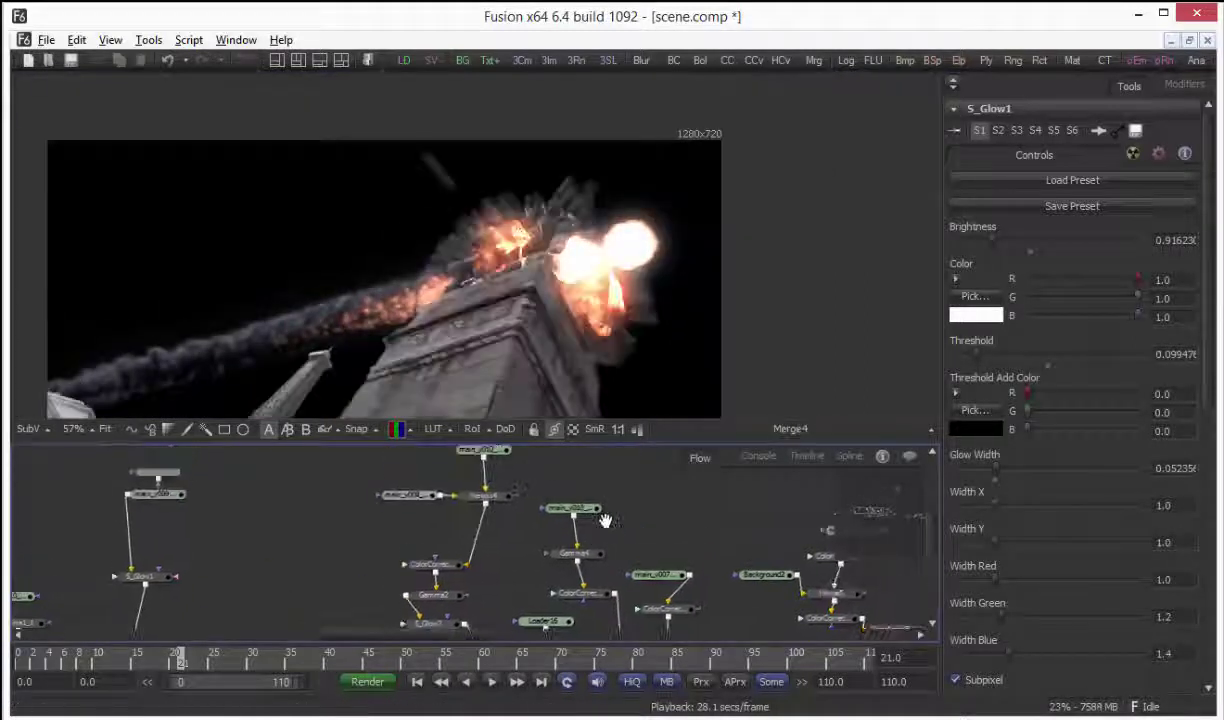
Step: View the impact smoke in the main_v010 loader and in Gamma4, and play Gamma4's output to frame 59
left_click_drag(572, 517, 578, 313)
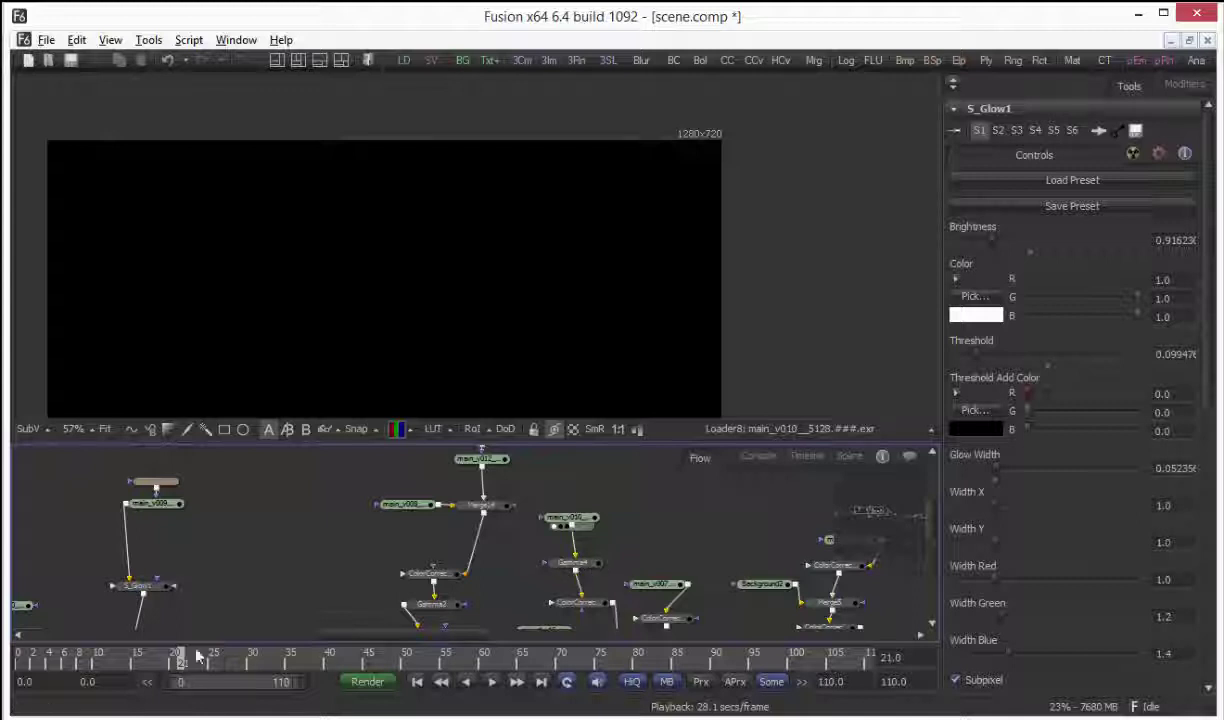
left_click_drag(168, 650, 188, 654)
left_click_drag(576, 562, 550, 324)
key("space")
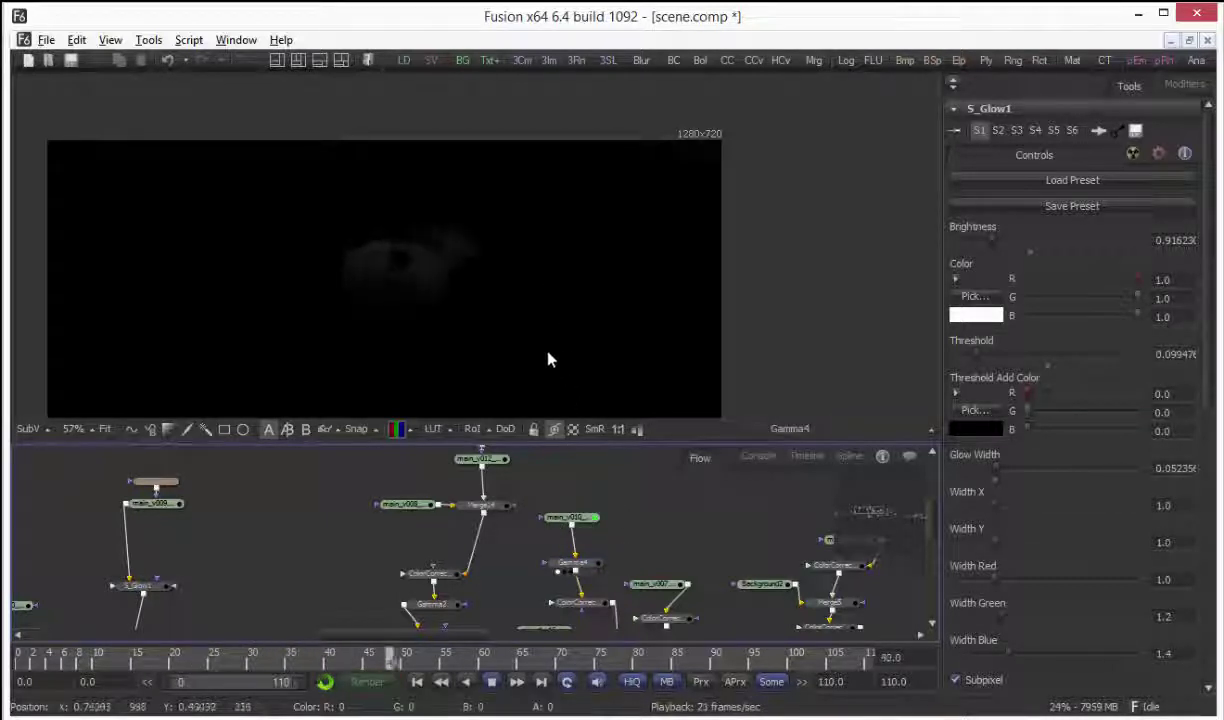
key("space")
middle_click_drag(450, 282, 527, 237)
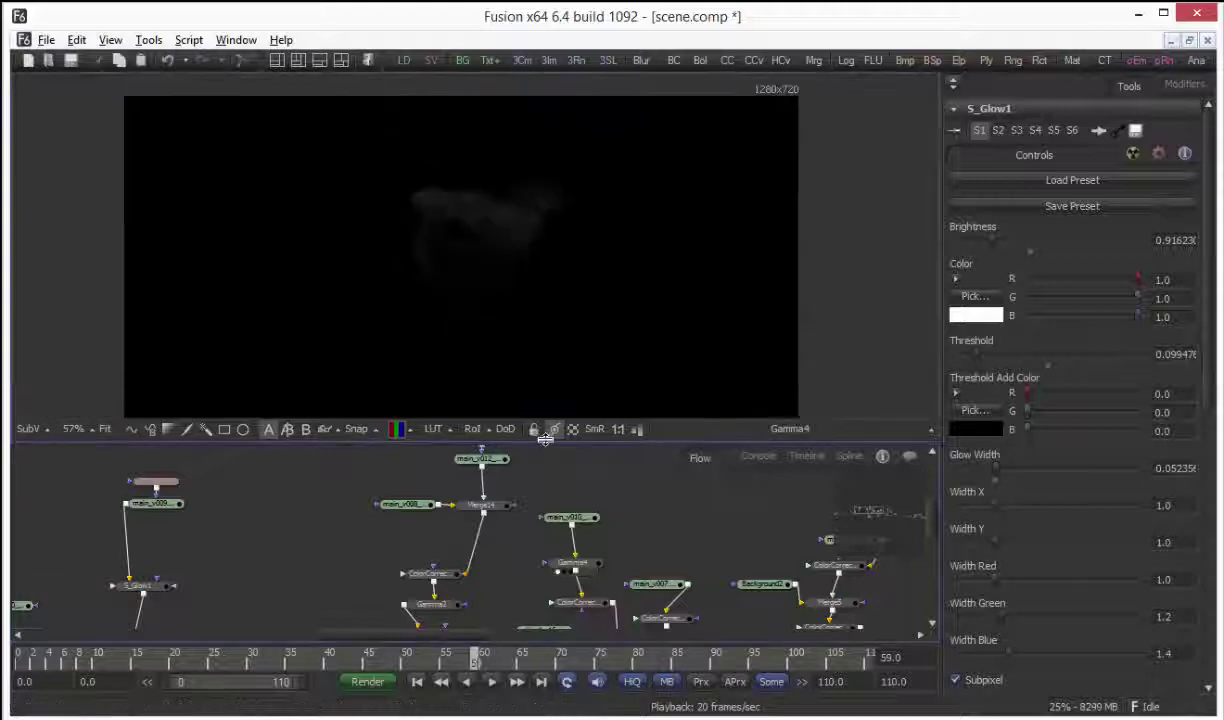
Step: Show the checkerboard behind transparent areas and play Gamma4's smoke again from the first frame, stopping at frame 56
left_click(573, 429)
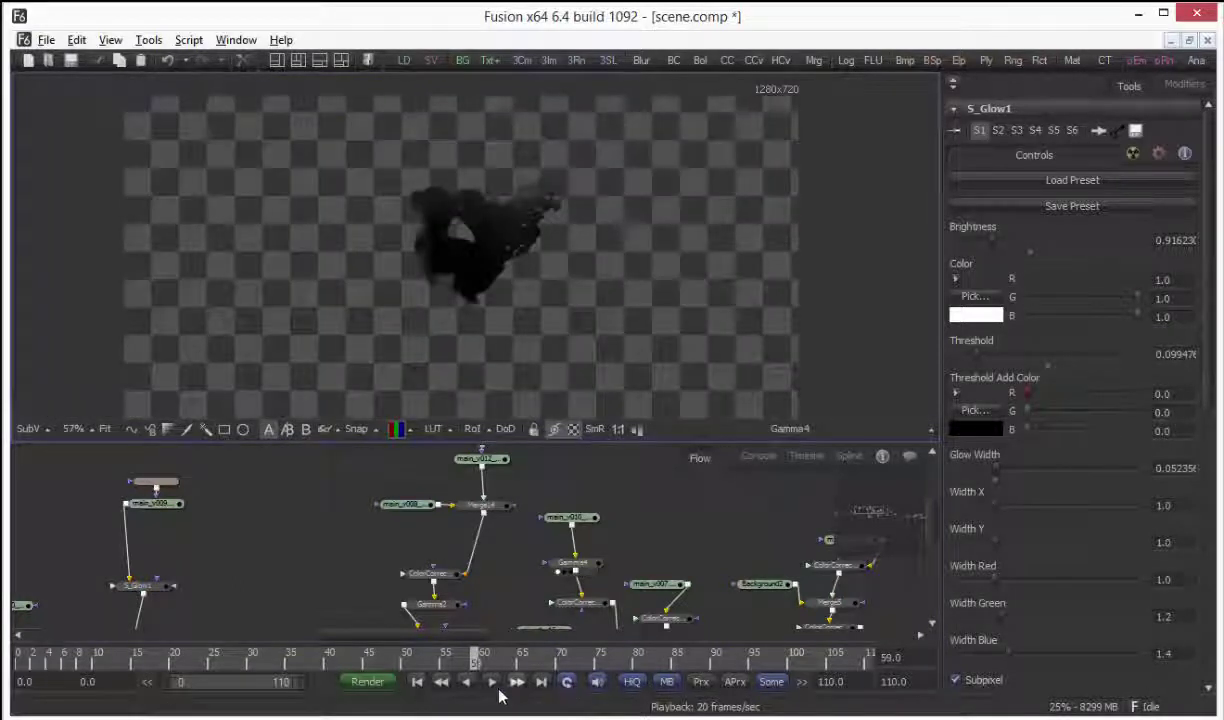
left_click(416, 686)
key("space")
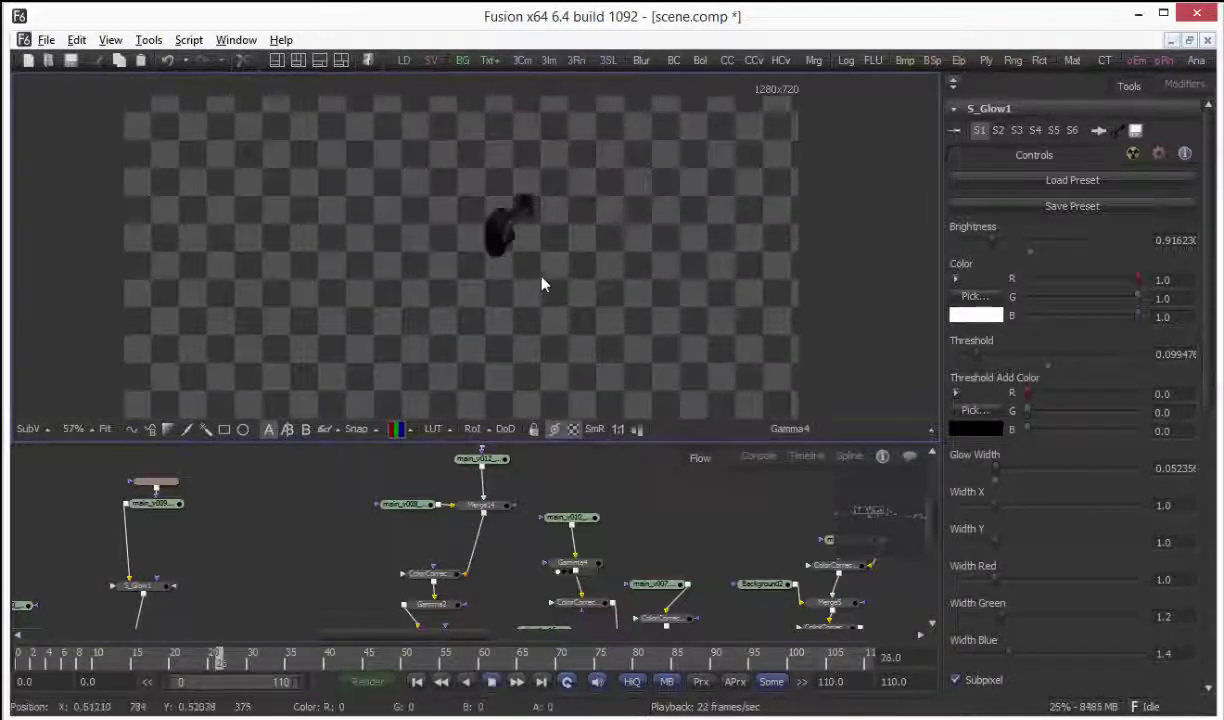
key("space")
Step: View the smoke branch's color correction and Merge9's output, and move Merge1 clear of the overlapping Merge9 node
left_click_drag(593, 567, 560, 345)
middle_click_drag(620, 556, 602, 514)
left_click_drag(581, 559, 561, 300)
left_click_drag(580, 440, 583, 567)
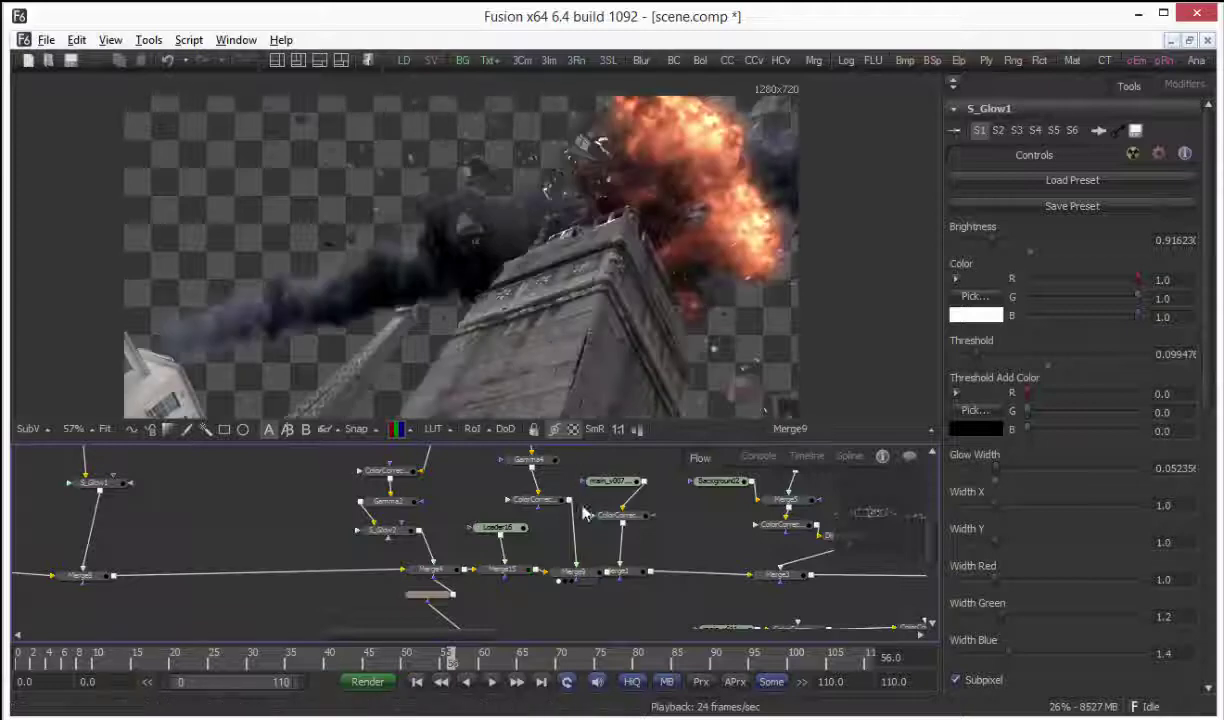
left_click(588, 578)
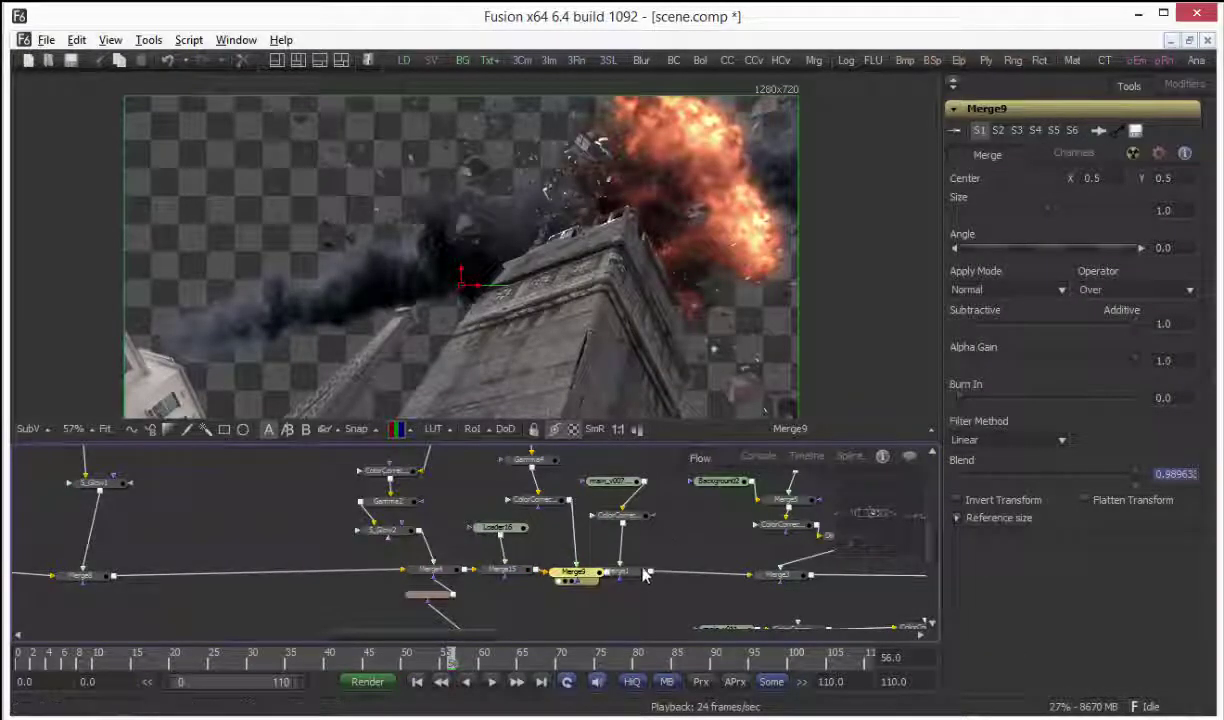
left_click_drag(617, 571, 652, 572)
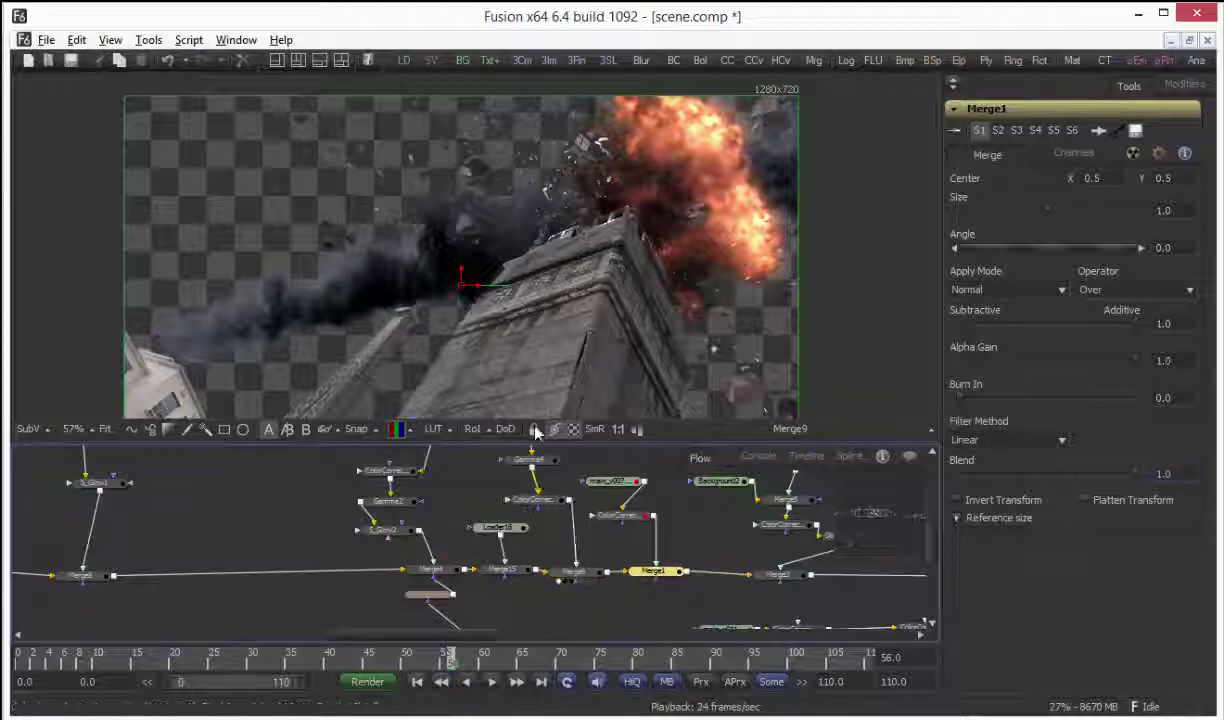
Step: Examine the smoke cutouts around the debris close up at frame 56, comparing the main_v010 loader with Merge9
scroll(510, 268, "up", 5, "ctrl")
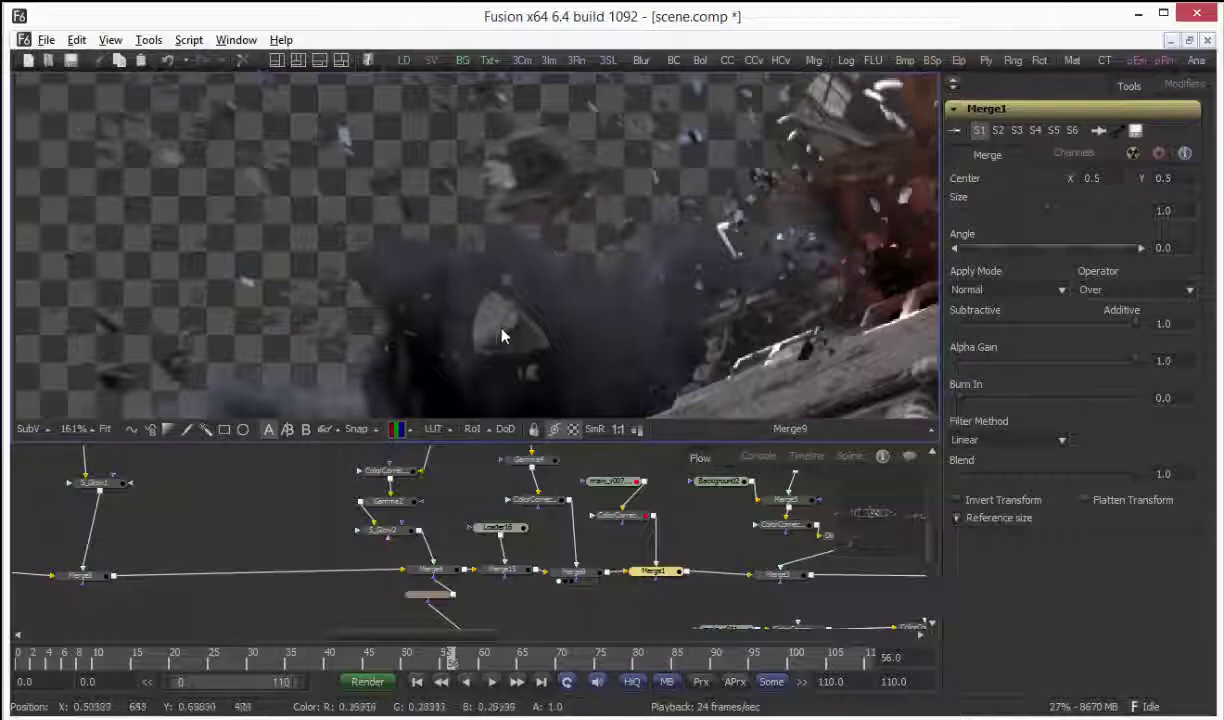
scroll(556, 483, "up", 4)
left_click_drag(529, 517, 575, 356)
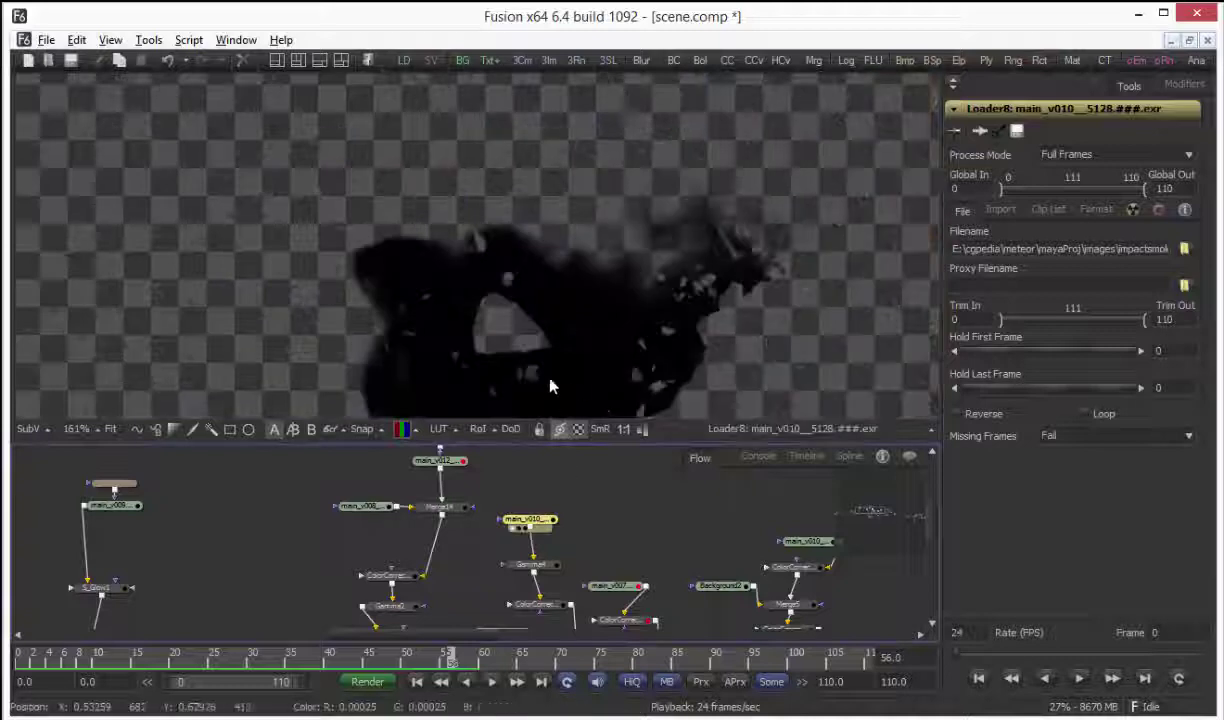
middle_click_drag(531, 337, 566, 252)
scroll(566, 252, "up", 1, "ctrl")
middle_click_drag(612, 534, 607, 473)
scroll(607, 472, "down", 2)
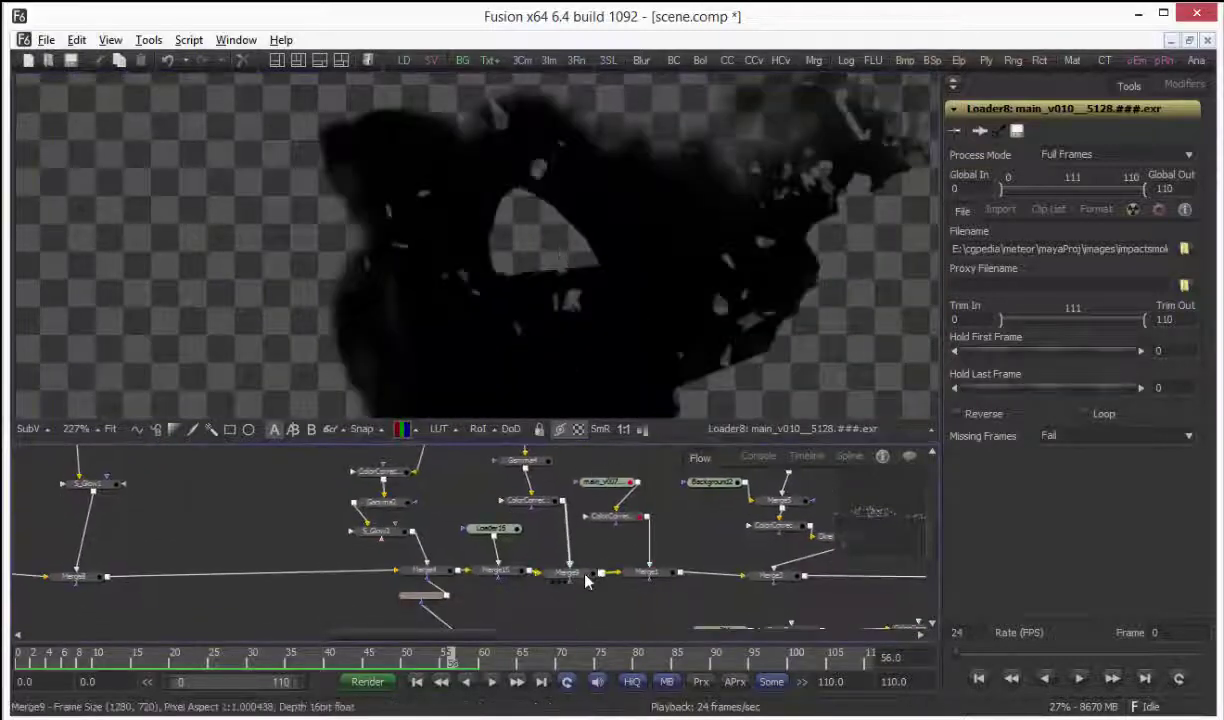
left_click_drag(585, 585, 512, 261)
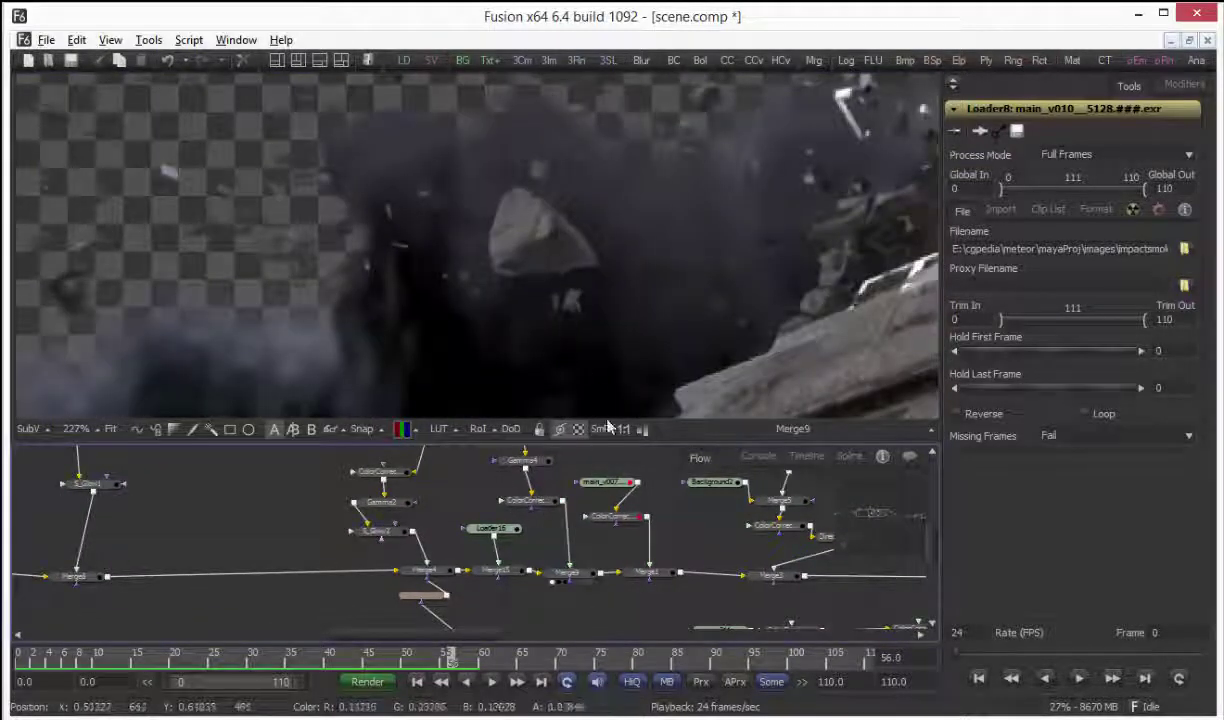
Step: View Merge1's output and the main_v007 loader feeding it, and play the loader's fire through to frame 17
middle_click_drag(618, 525, 540, 537)
left_click_drag(568, 582, 566, 390)
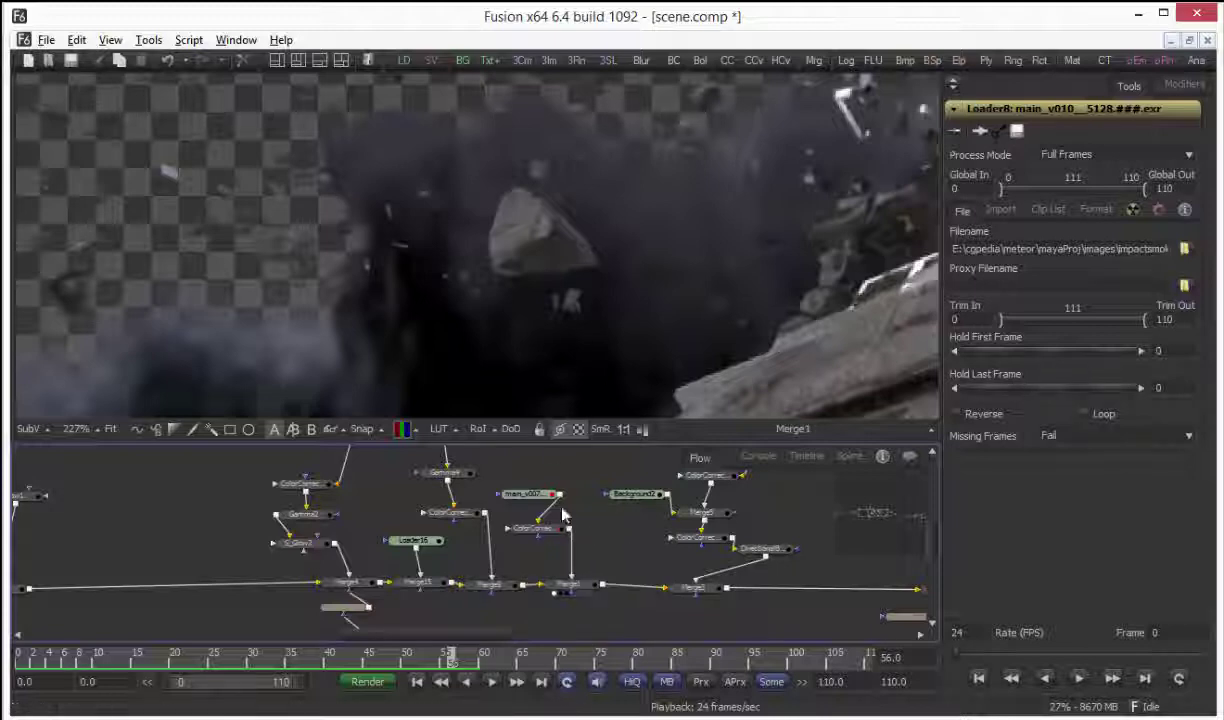
left_click_drag(535, 494, 571, 311)
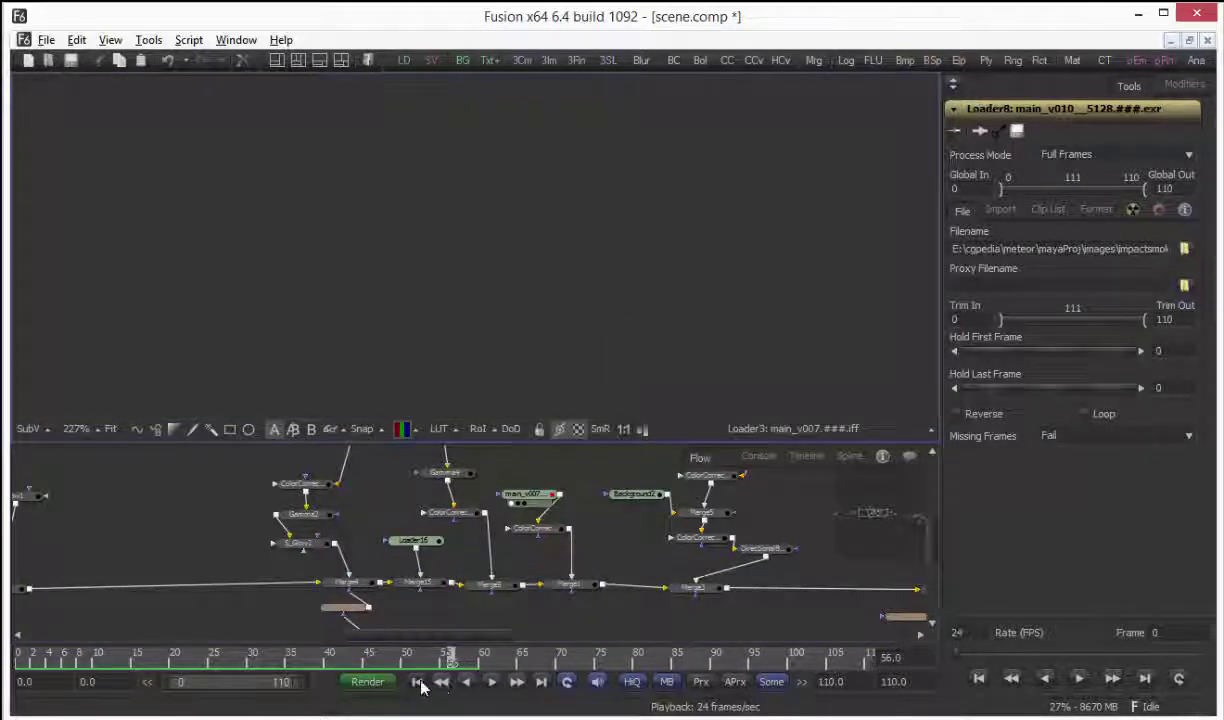
key("space")
key("space")
middle_click_drag(669, 249, 546, 186)
scroll(570, 268, "down", 2, "ctrl")
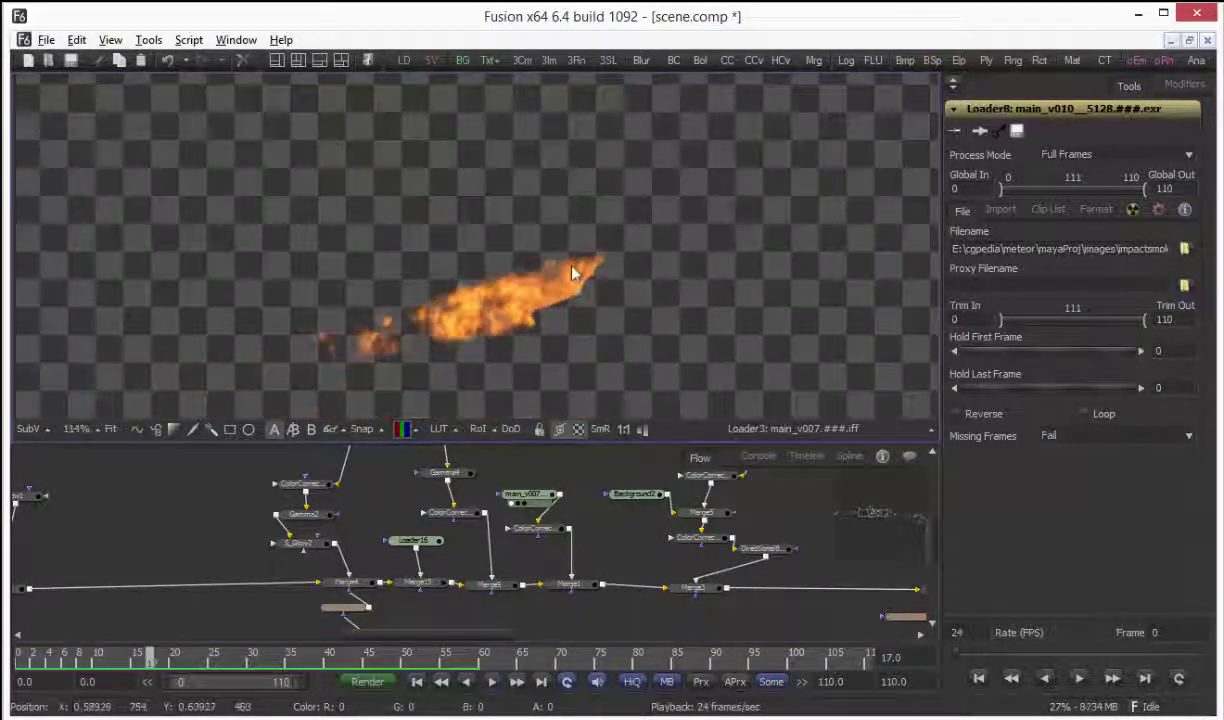
middle_click_drag(572, 271, 577, 214)
Step: Go back to S_Glow2's meteor fire for comparison and advance its playback to frame 22
middle_click_drag(488, 512, 578, 537)
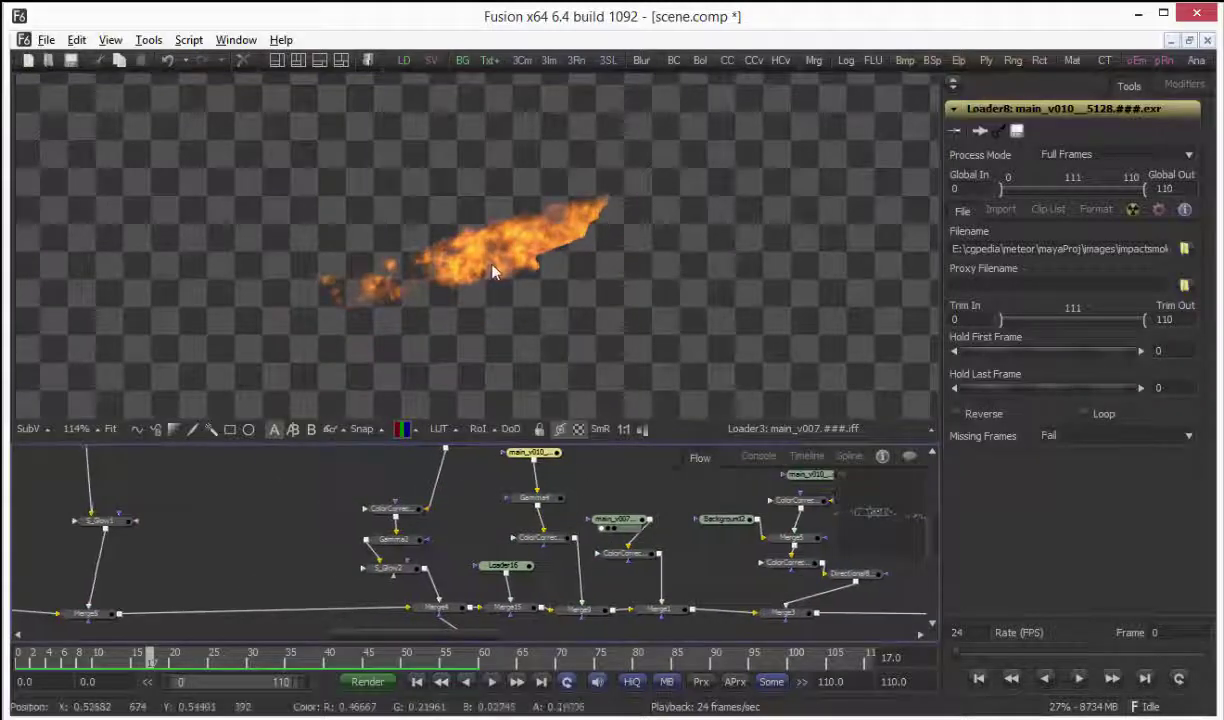
middle_click_drag(453, 542, 455, 624)
middle_click_drag(486, 498, 492, 526)
middle_click_drag(483, 588, 510, 527)
key("1")
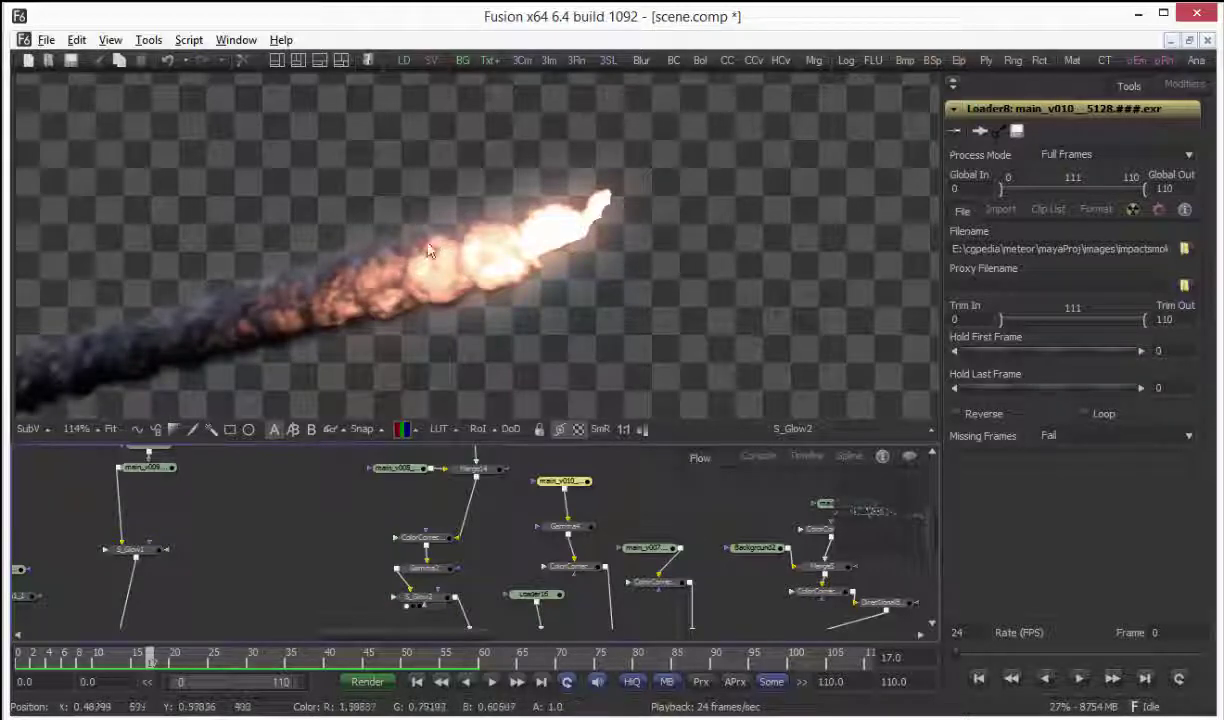
key("space")
middle_click_drag(574, 602, 482, 511)
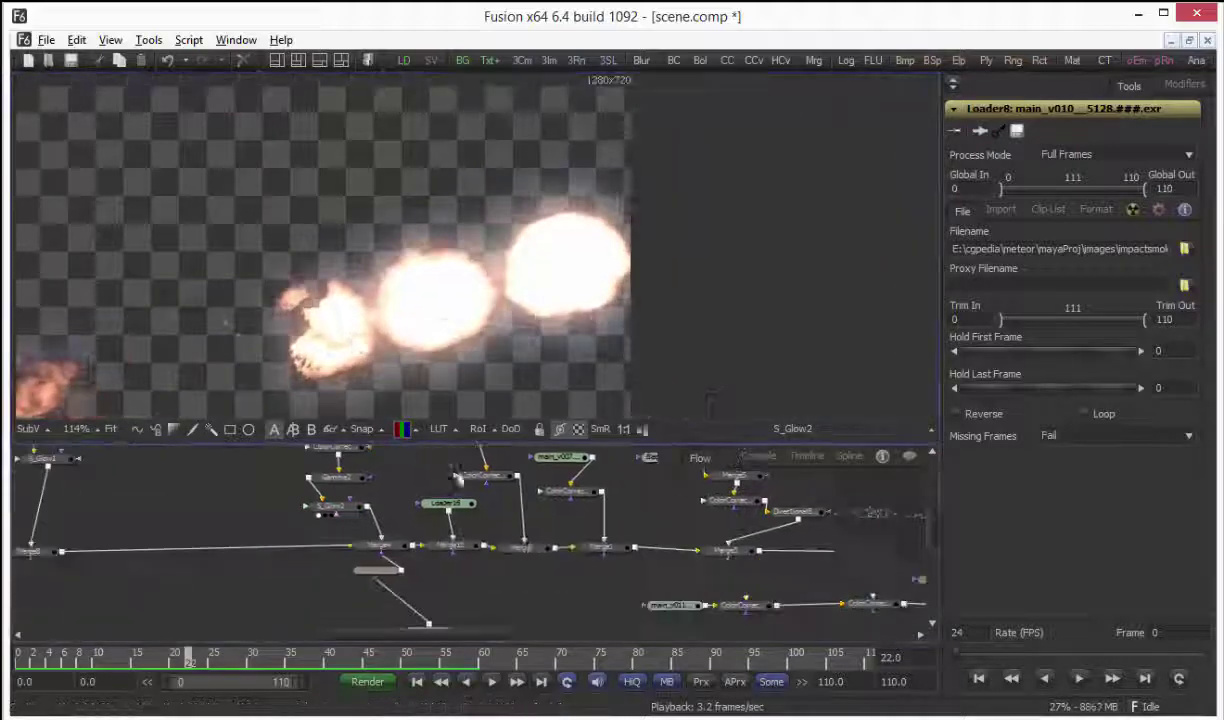
Step: Compare the outputs of Merge9, Merge1 and Merge3 in turn at frame 22
left_click_drag(529, 551, 519, 379)
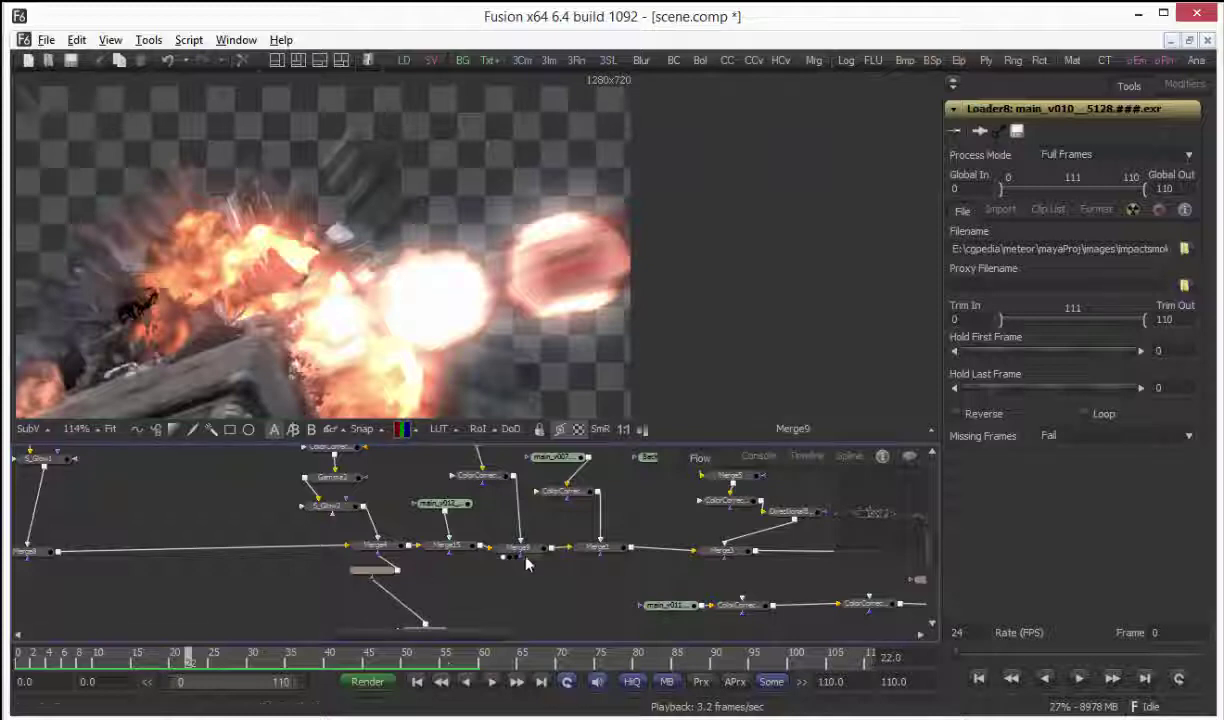
left_click_drag(613, 557, 556, 303)
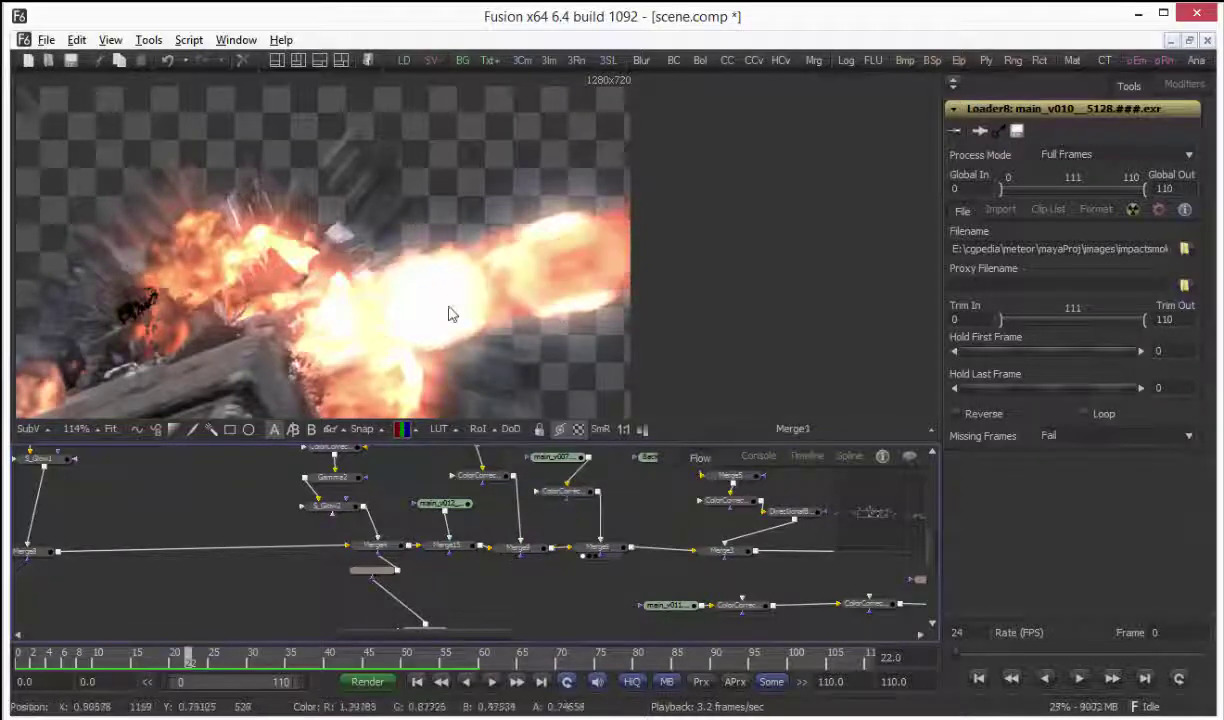
middle_click_drag(660, 535, 429, 560)
left_click_drag(490, 531, 423, 341)
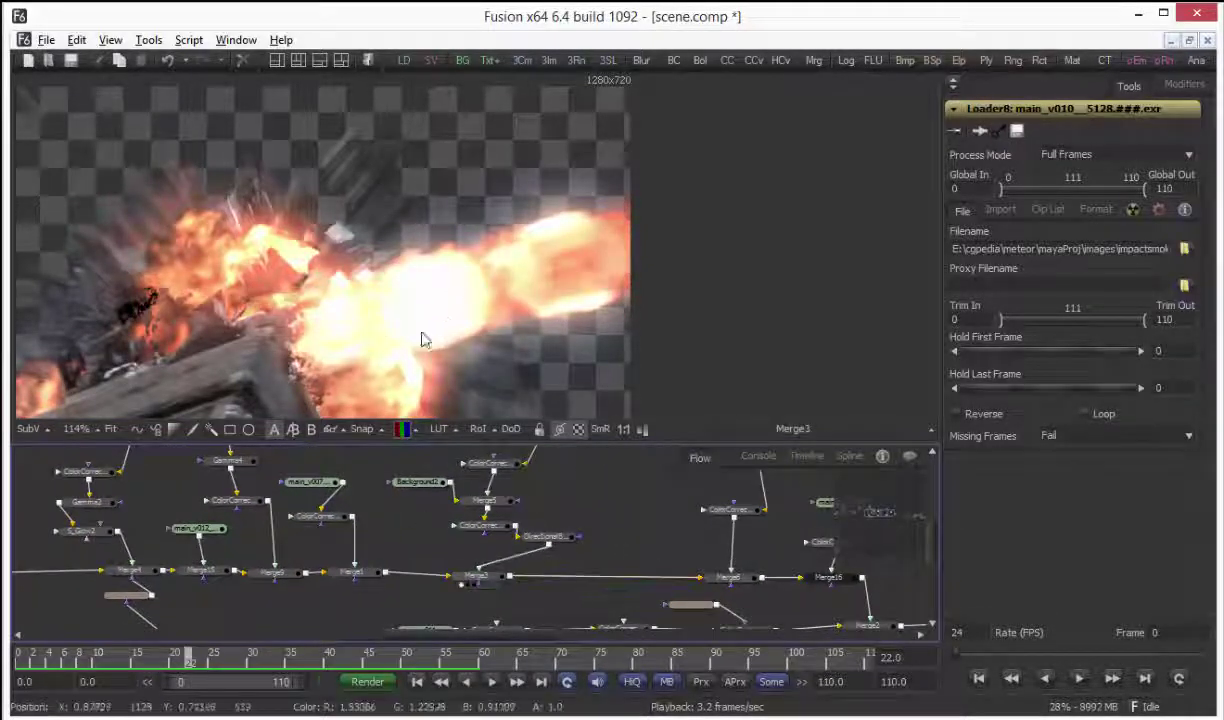
Step: View DirectionalBlur1, which feeds Merge3, and play its whole frame in the viewer
middle_click_drag(431, 495, 476, 525)
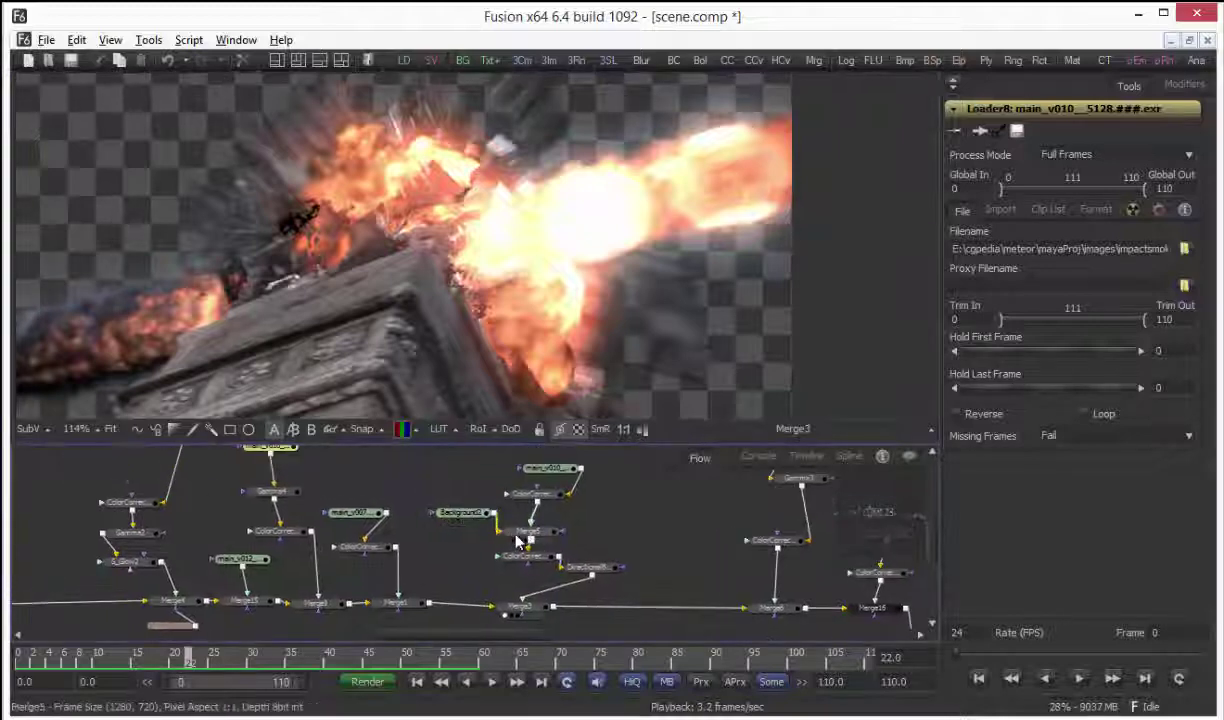
left_click_drag(592, 568, 558, 210)
key("space")
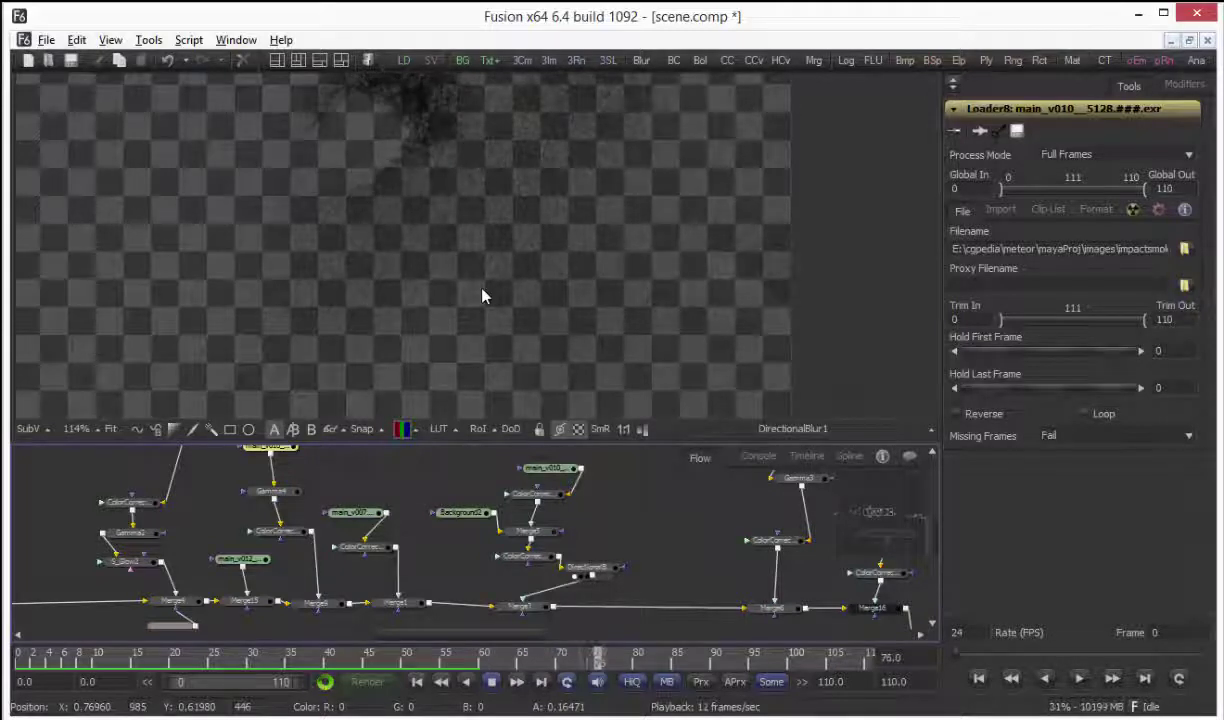
scroll(500, 250, "down", 6)
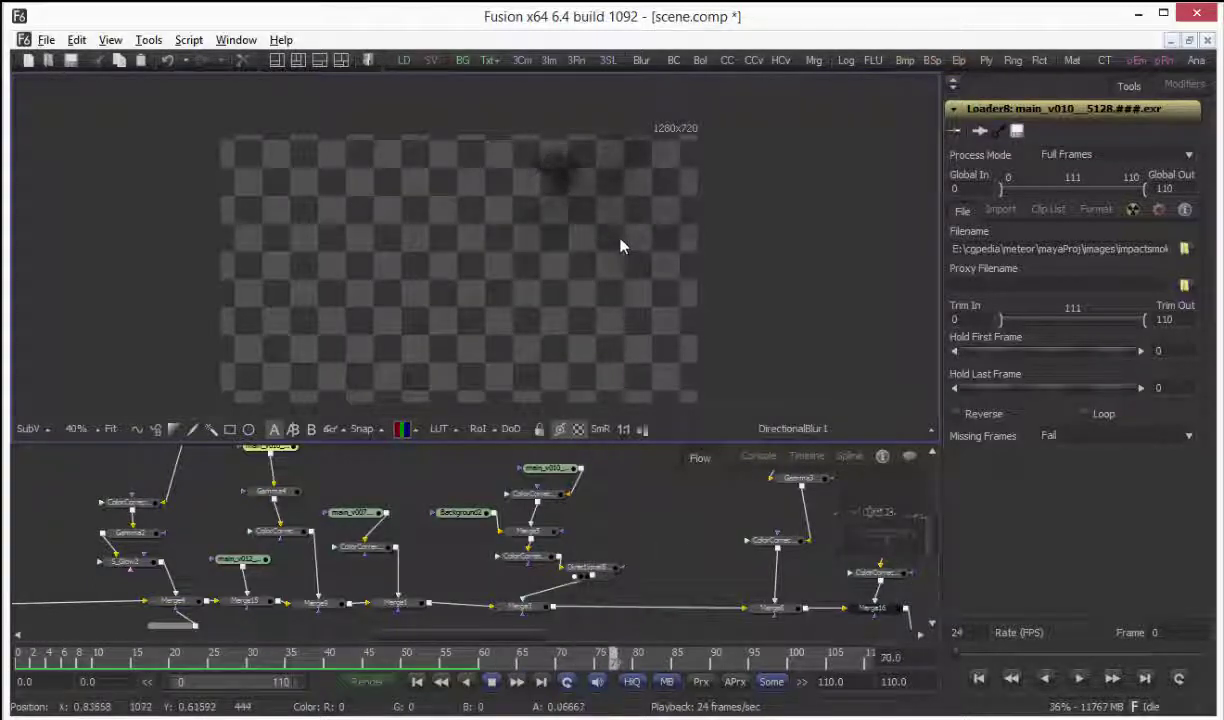
Step: View Merge3 at frame 39 and compare it with Merge6's output further along the flow
middle_click_drag(577, 597, 416, 602)
left_click_drag(371, 610, 374, 370)
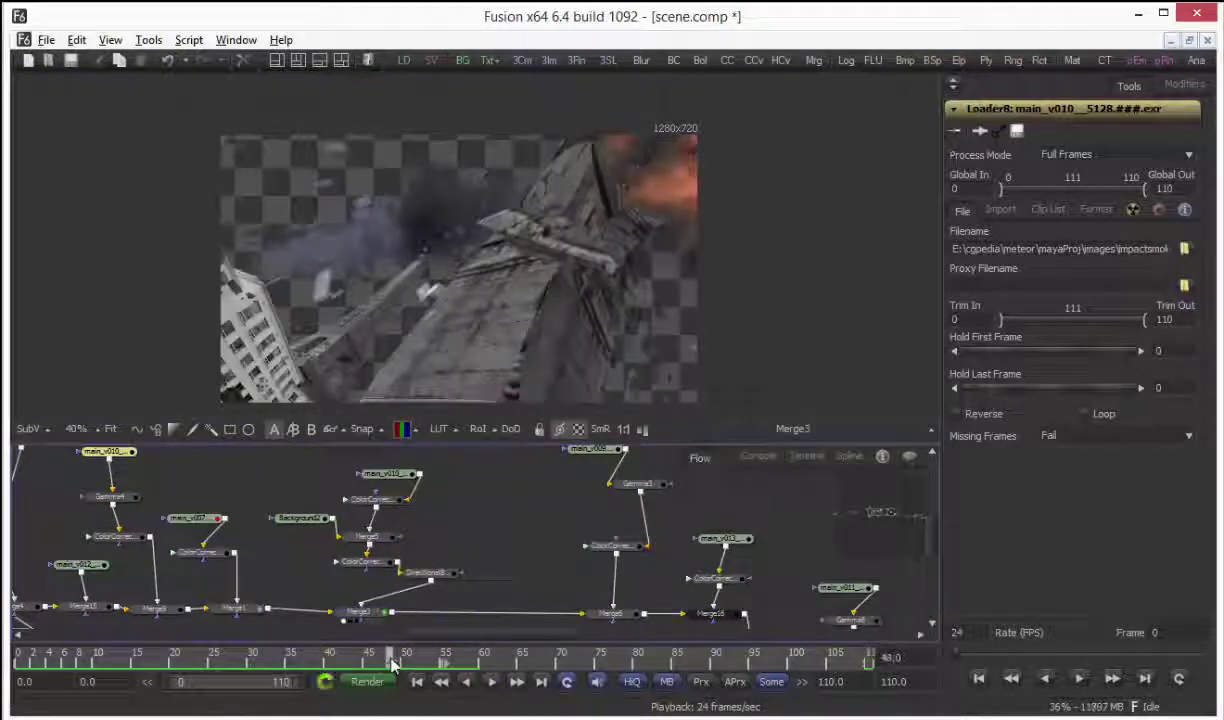
middle_click_drag(524, 541, 406, 521)
left_click(320, 667)
middle_click_drag(534, 598, 513, 578)
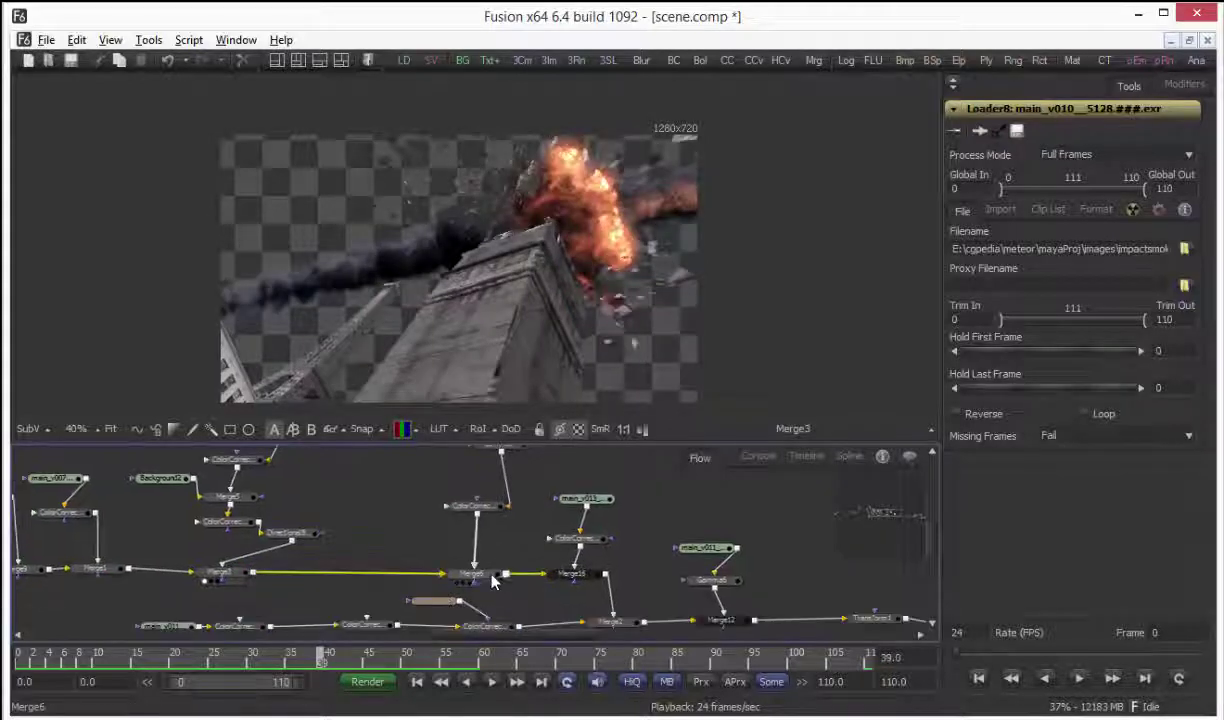
left_click_drag(484, 576, 500, 320)
Step: Play Gamma3's smoke pass feeding Merge6 and return to Merge6's output at frame 98
middle_click_drag(515, 514, 540, 551)
middle_click_drag(538, 479, 558, 503)
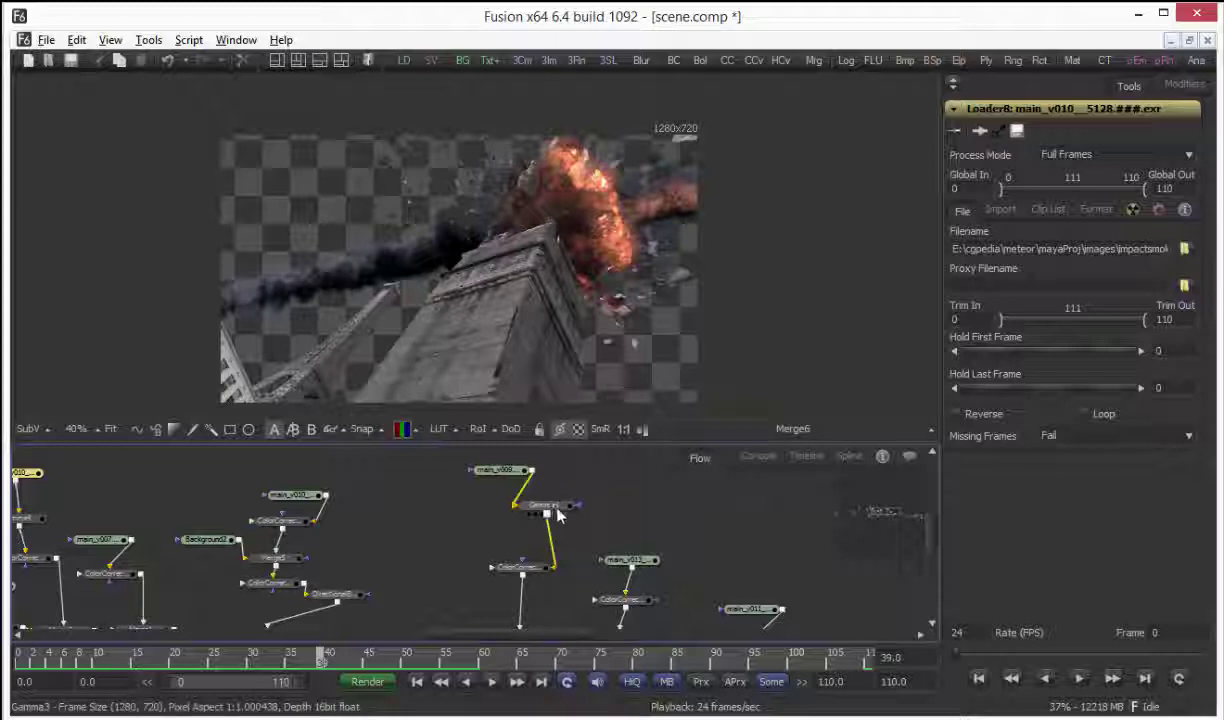
left_click_drag(557, 508, 600, 338)
key("space")
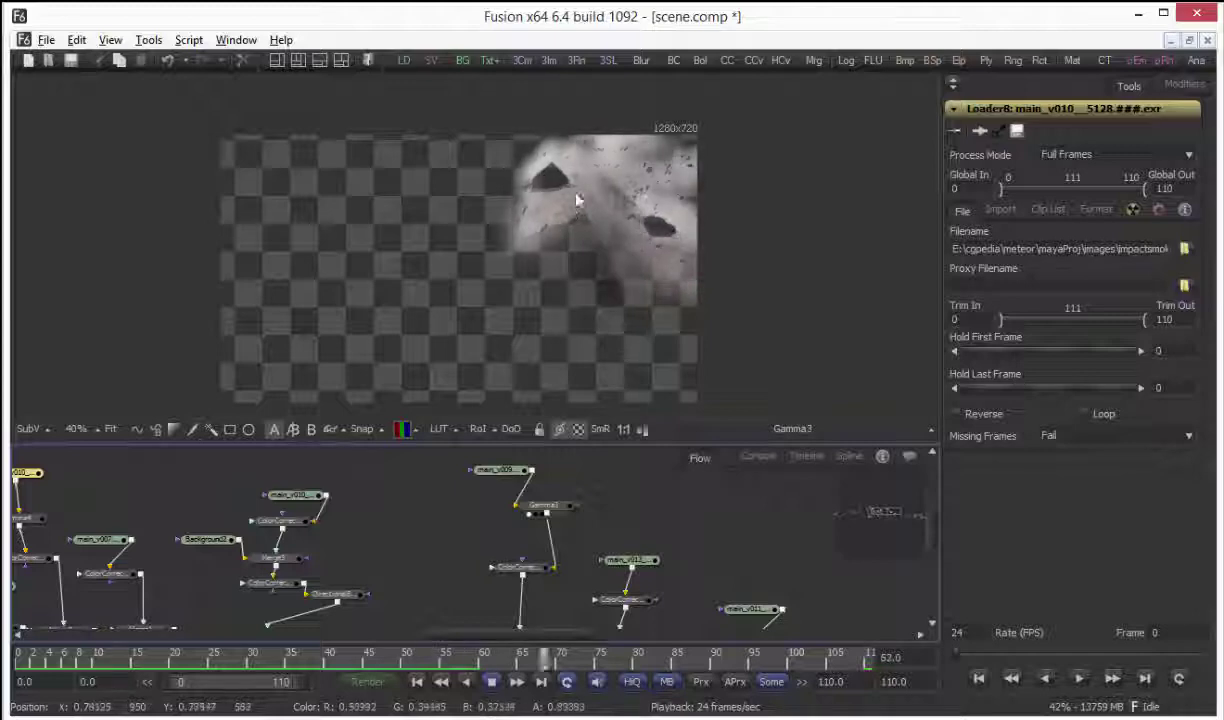
middle_click_drag(658, 505, 610, 419)
key("1")
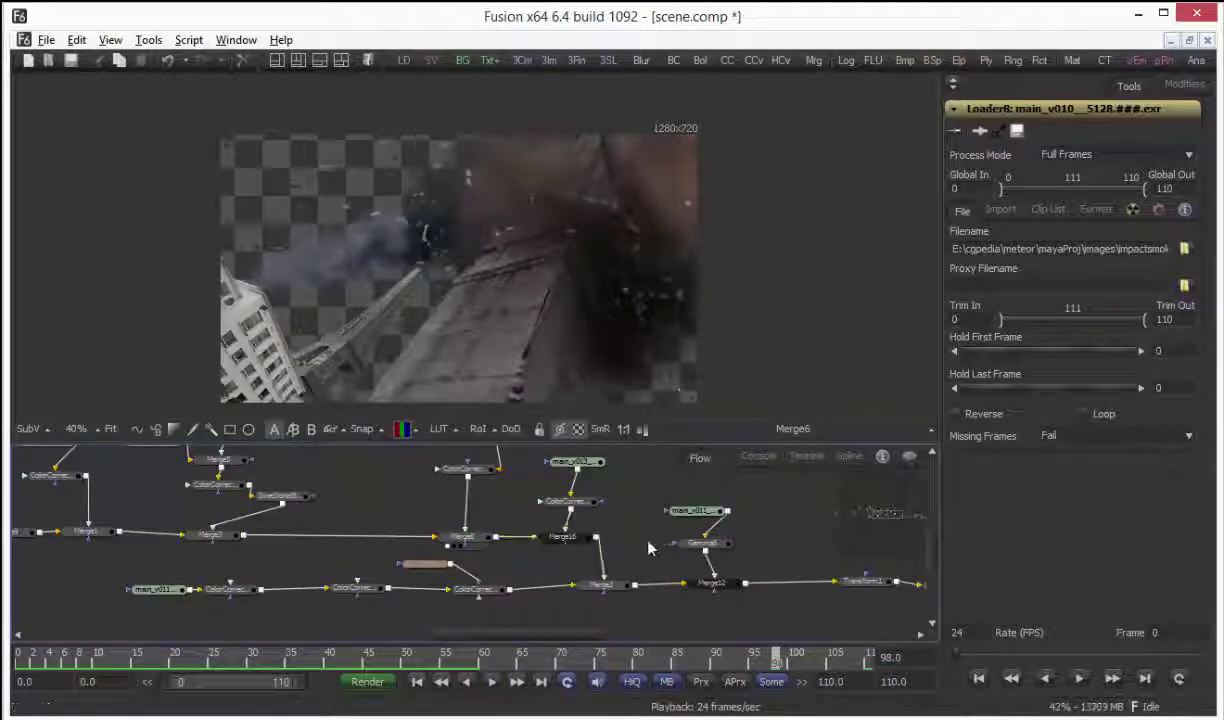
Step: Locate the main_v011 loader at the start of the lower branch and view its sky background
middle_click_drag(598, 498, 568, 519)
middle_click_drag(591, 591, 553, 555)
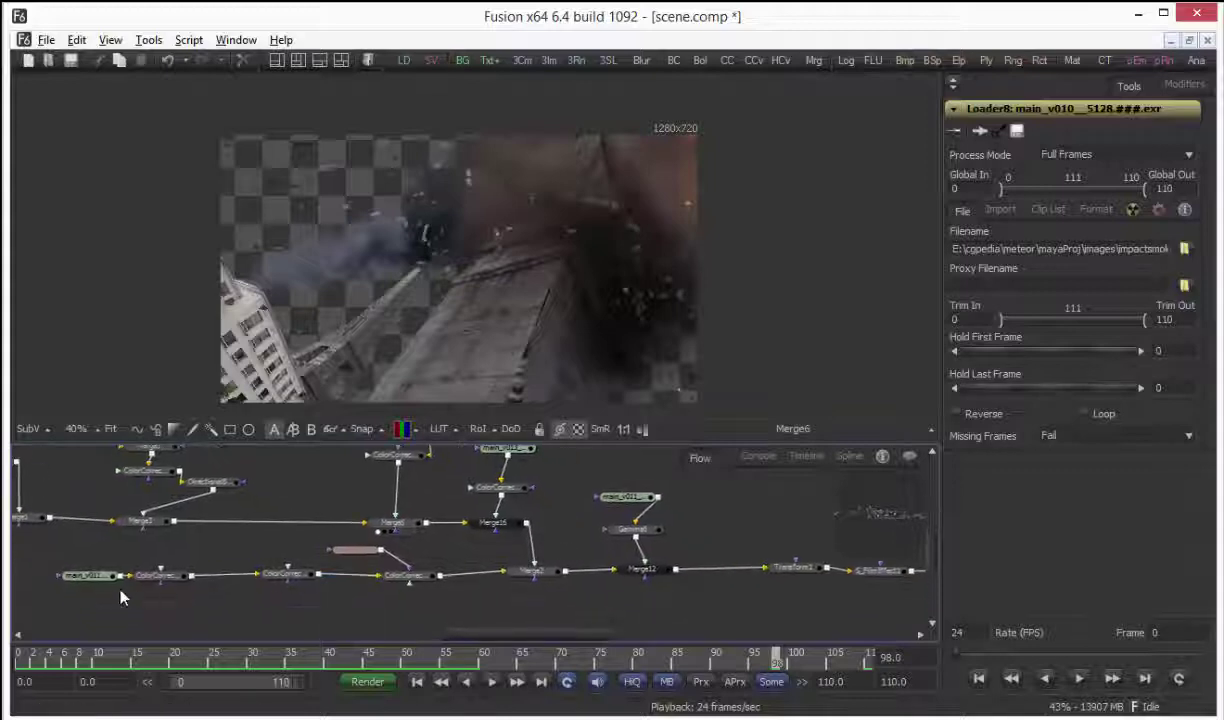
middle_click_drag(127, 591, 300, 595)
key("1")
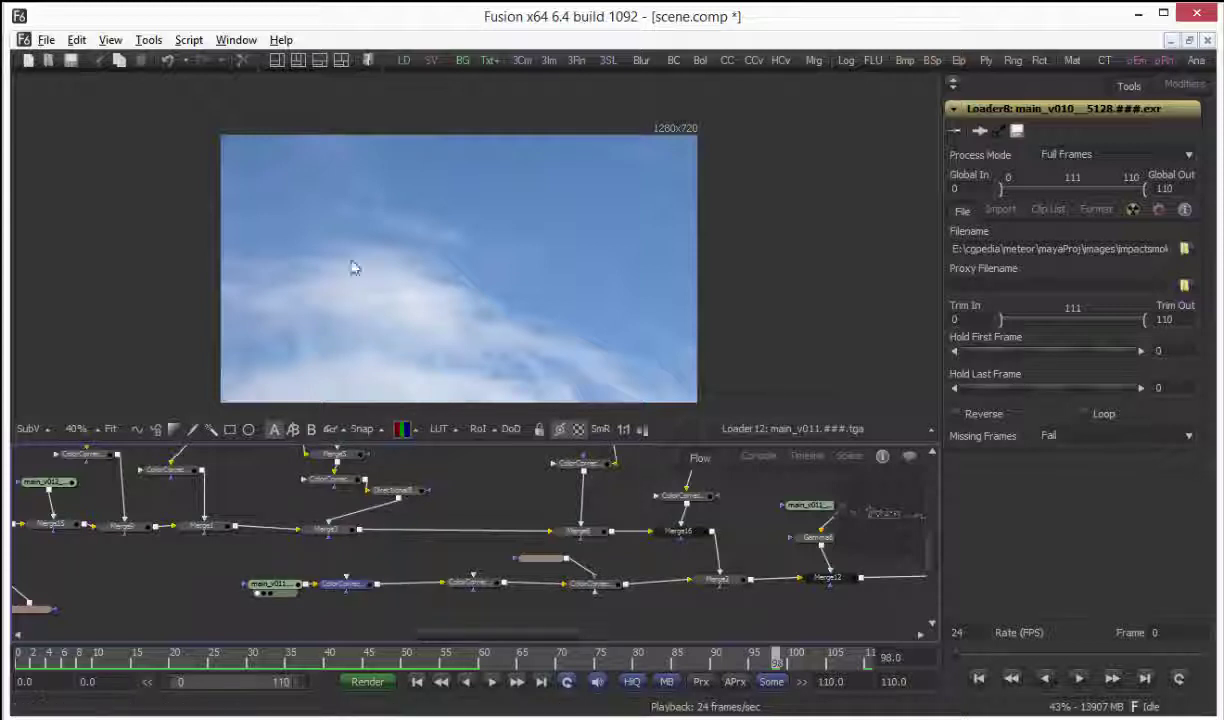
Step: View the sky graded through ColorCorrector9 and inspect Merge2's combined tower and sky image up close
key("1")
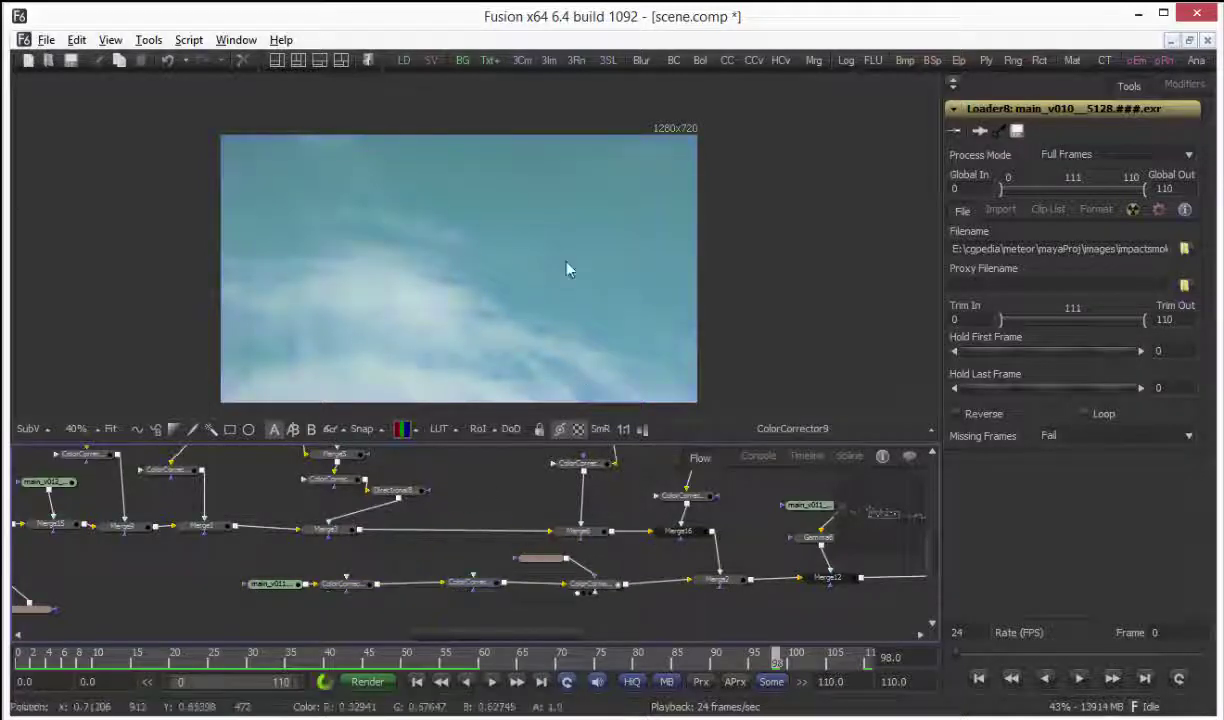
left_click_drag(717, 579, 527, 349)
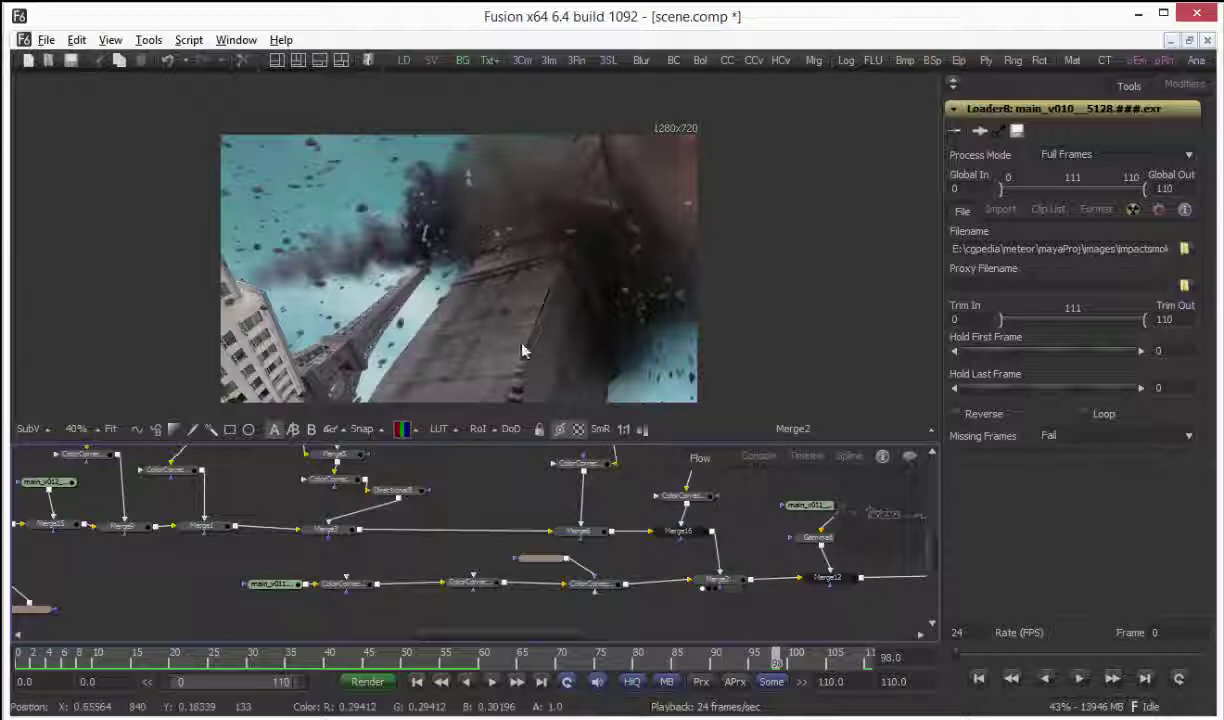
middle_click_drag(701, 564, 397, 562)
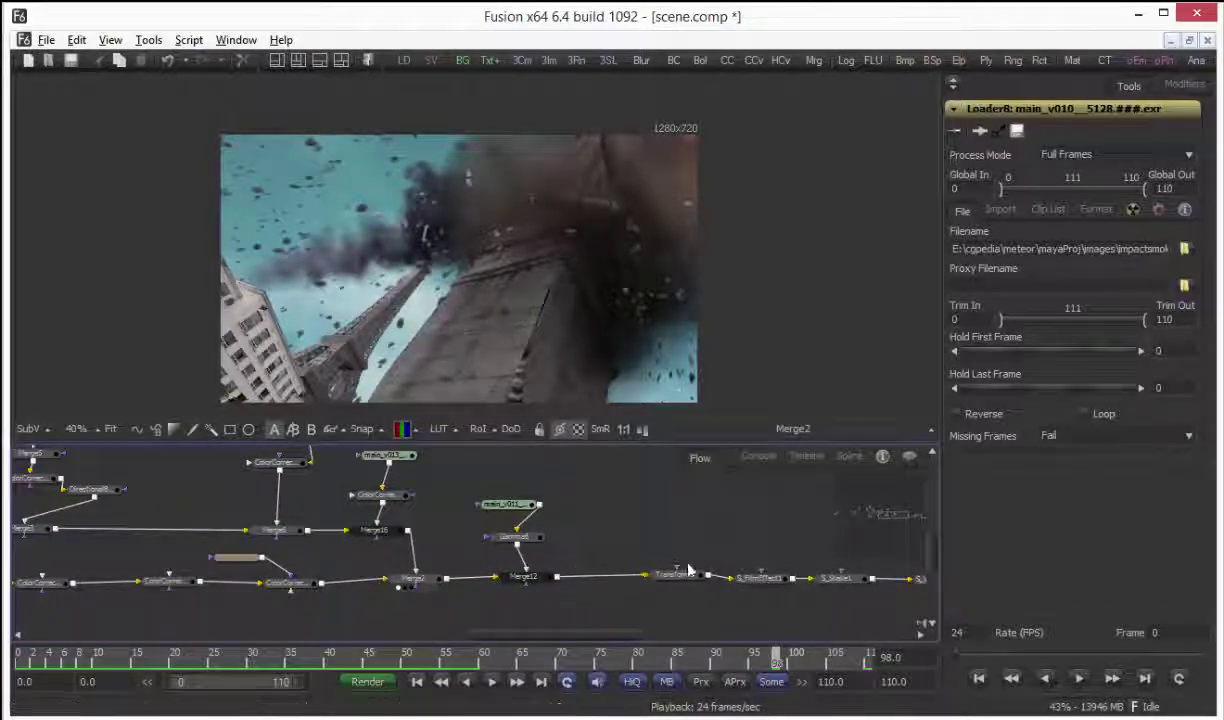
middle_click_drag(691, 570, 445, 585)
scroll(437, 311, "up", 3, "ctrl")
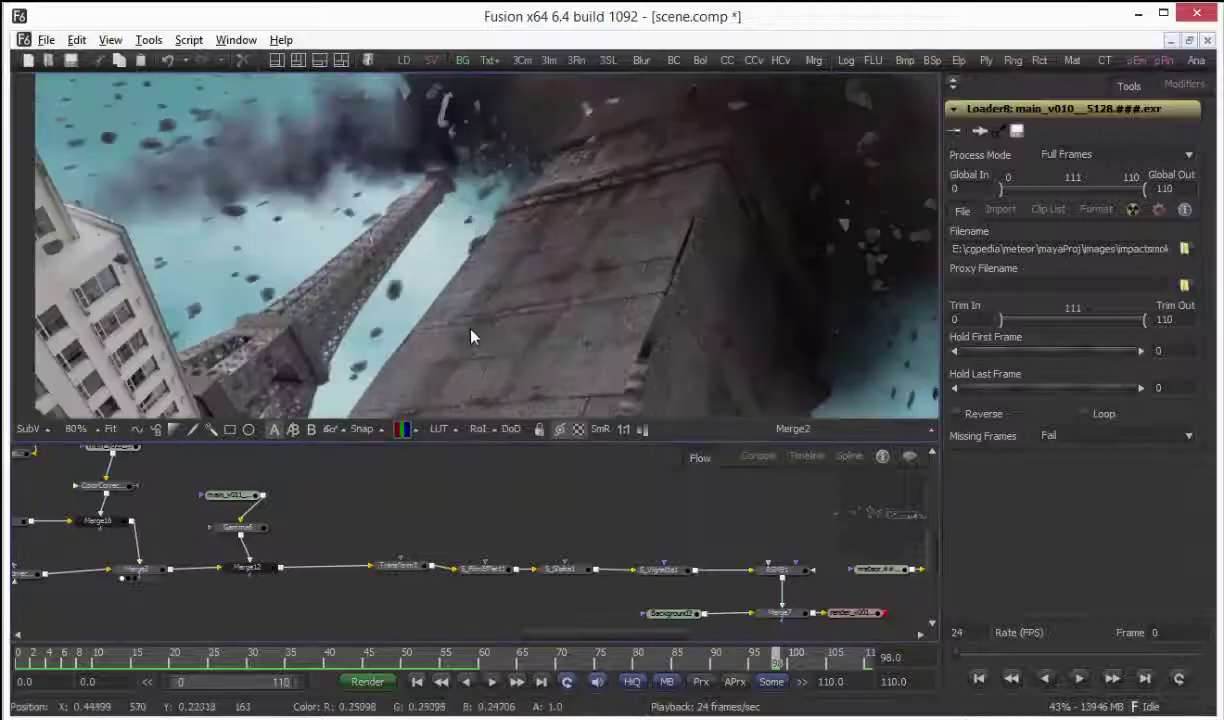
Step: Review the outputs of Transform1 and S_FilmEffect1 in an enlarged viewer
left_click(420, 568)
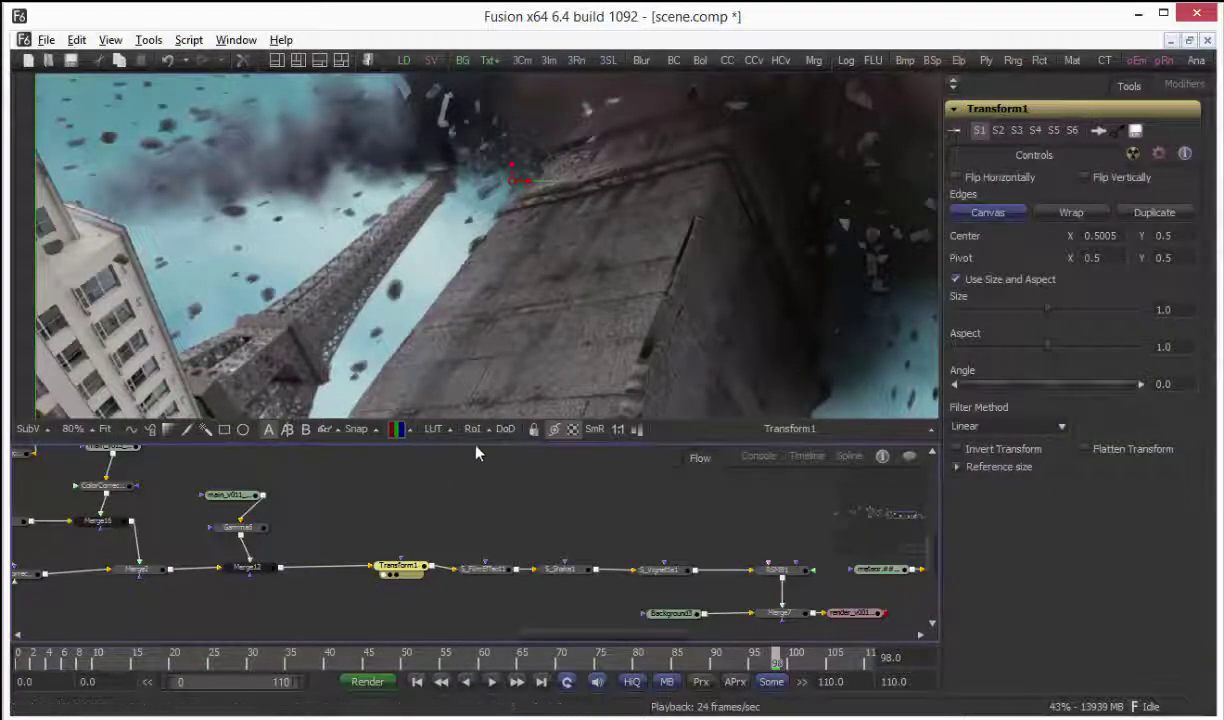
left_click_drag(465, 441, 450, 528)
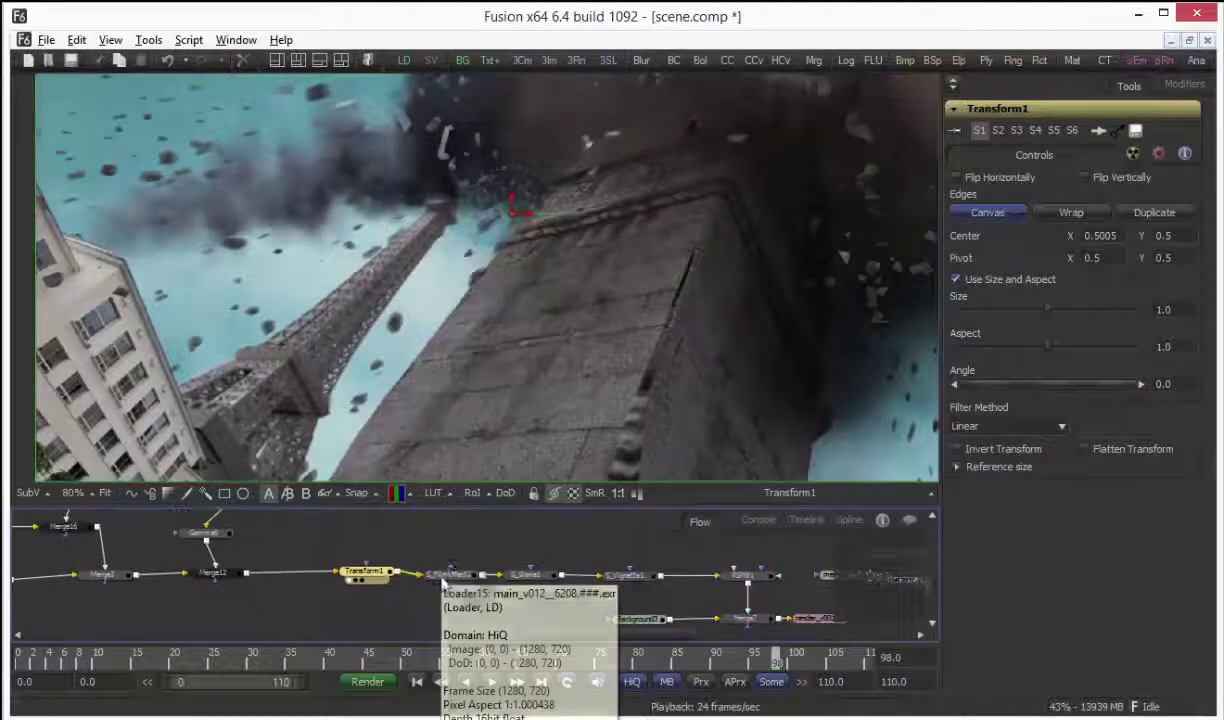
left_click_drag(448, 575, 430, 300)
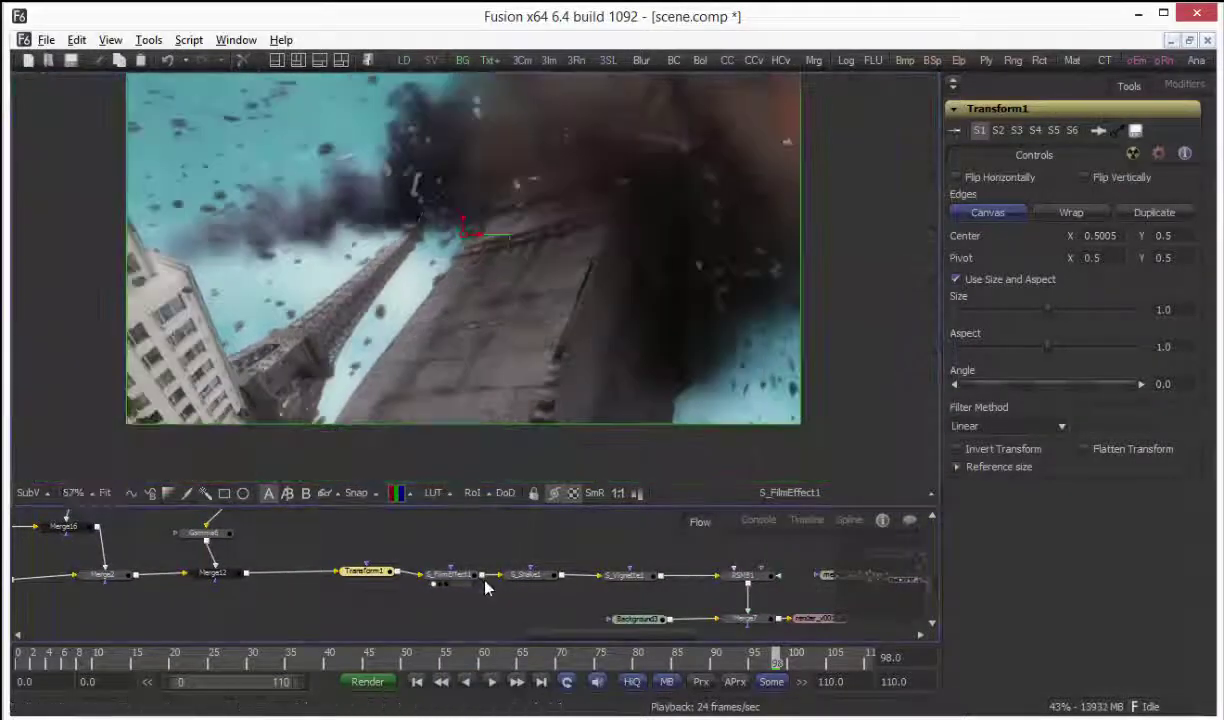
Step: Examine the S_Shake1 and S_Vignette1 effects and view the RSMB1 motion blur result at the end of the chain
key("1")
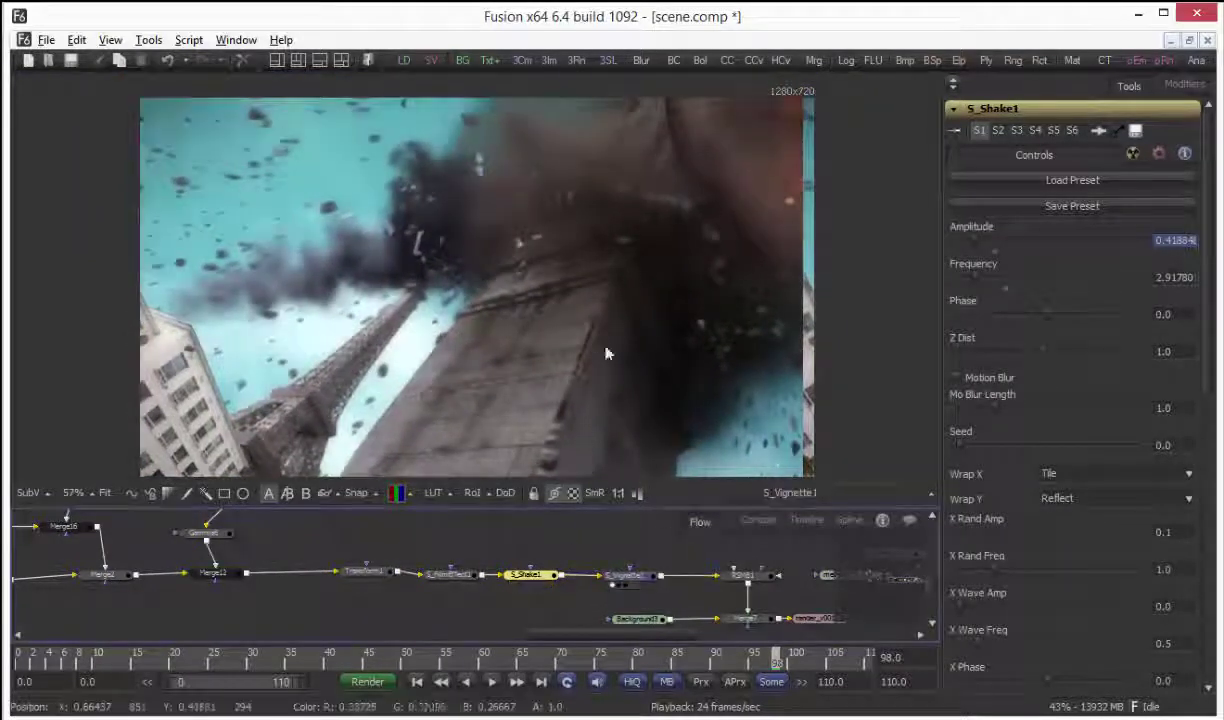
left_click(627, 575)
middle_click_drag(683, 560, 515, 543)
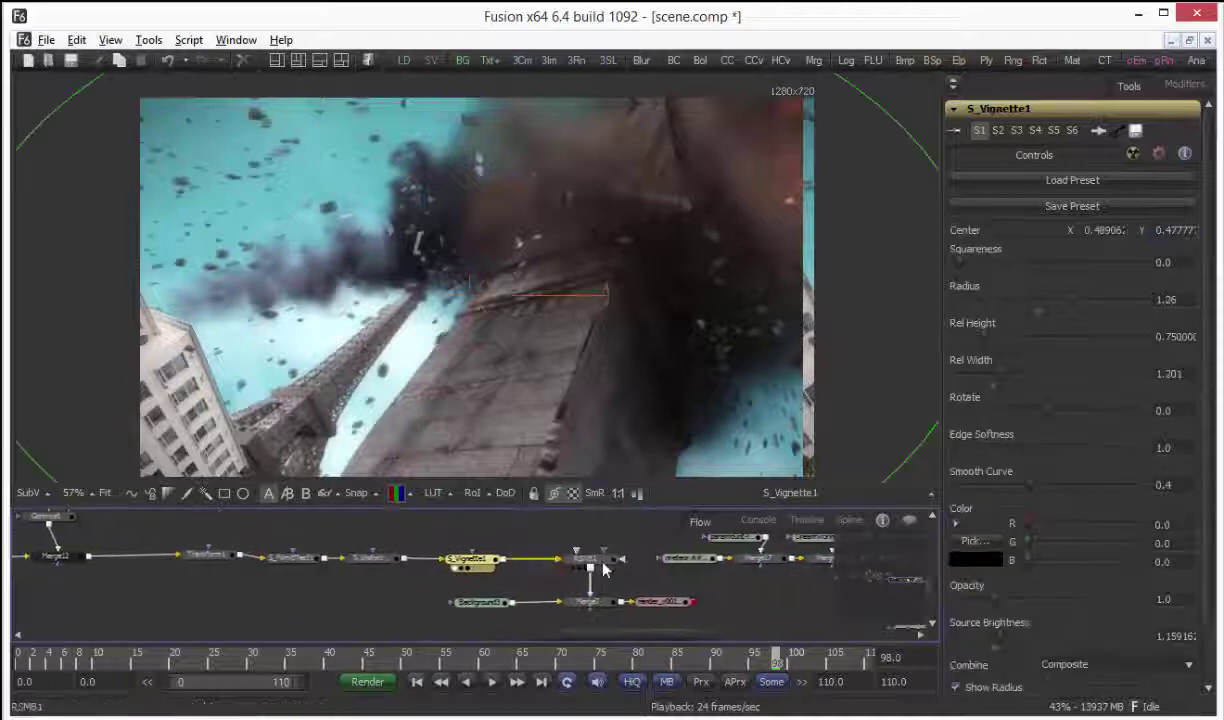
left_click_drag(603, 563, 558, 318)
left_click(646, 587)
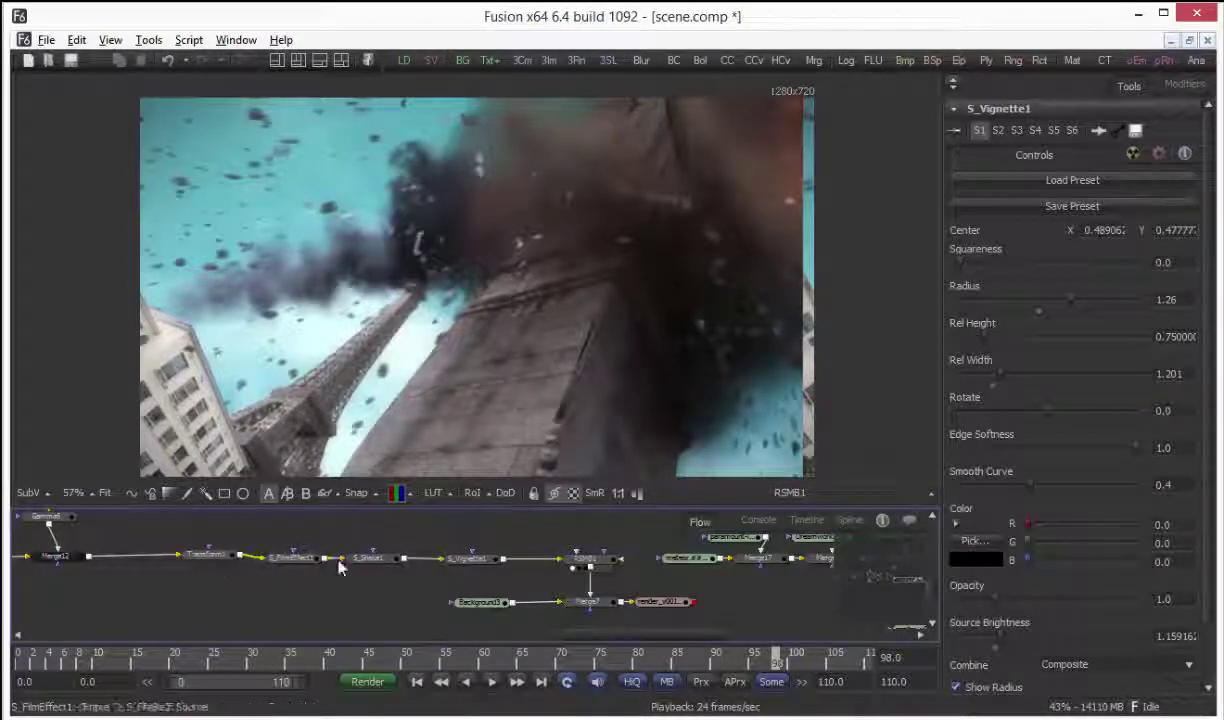
Step: Review S_Shake1's settings and view the black Background3 behind the image, followed by the render_v001 saver's output
middle_click_drag(327, 539, 335, 539)
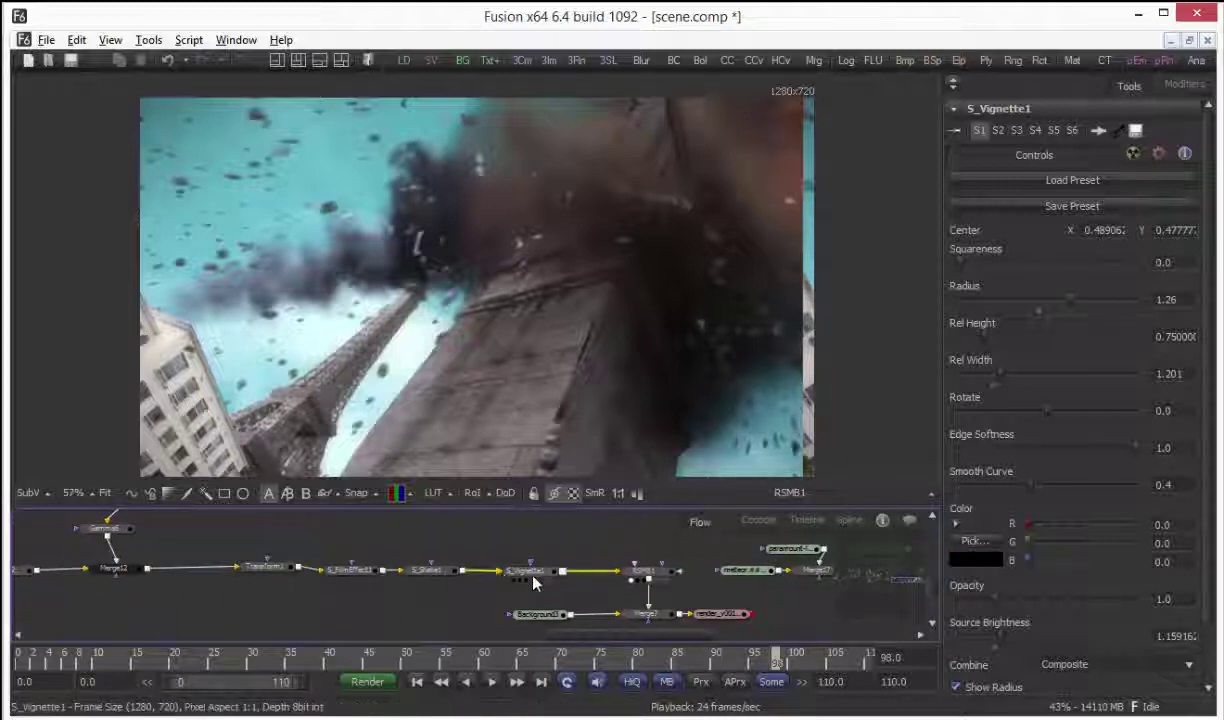
left_click(439, 573)
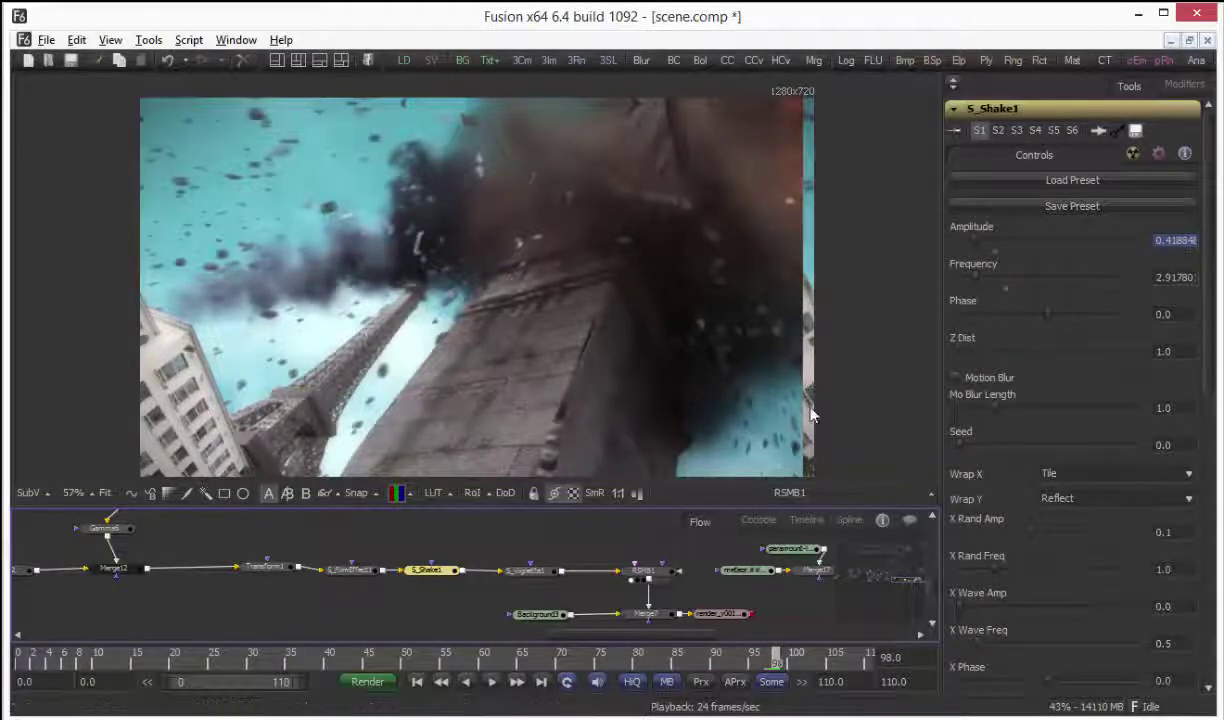
left_click(556, 619)
left_click_drag(549, 590, 530, 352)
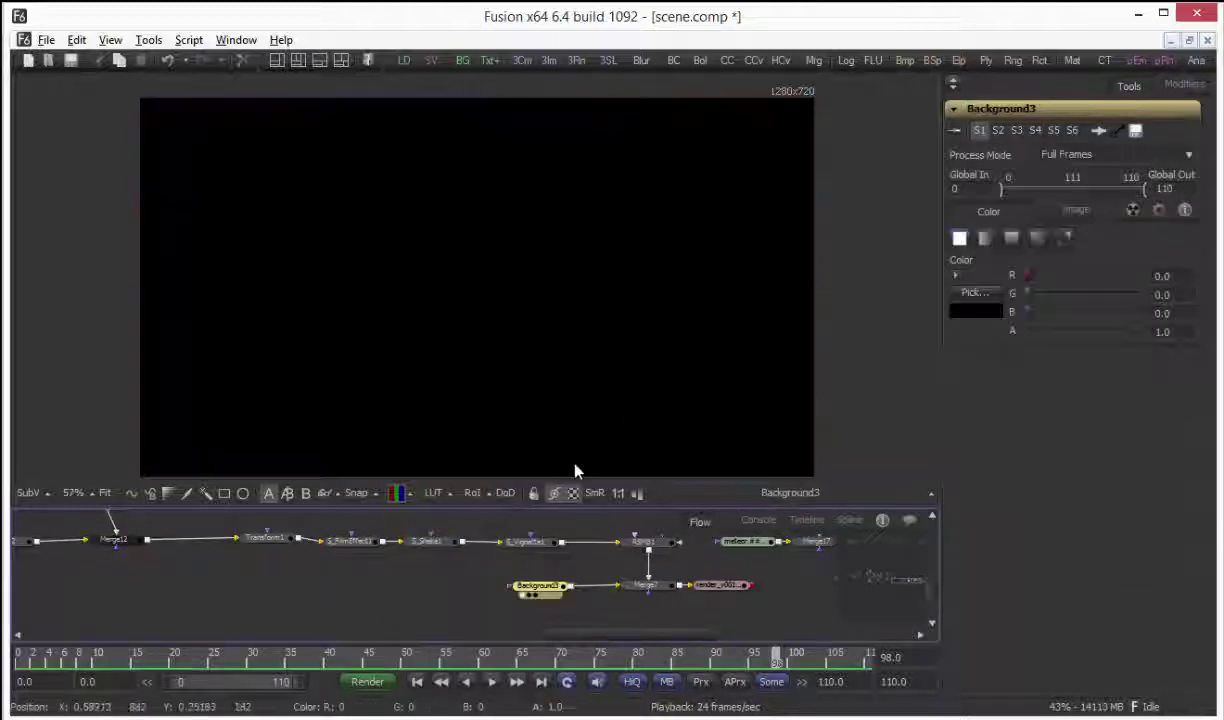
left_click_drag(720, 594, 690, 390)
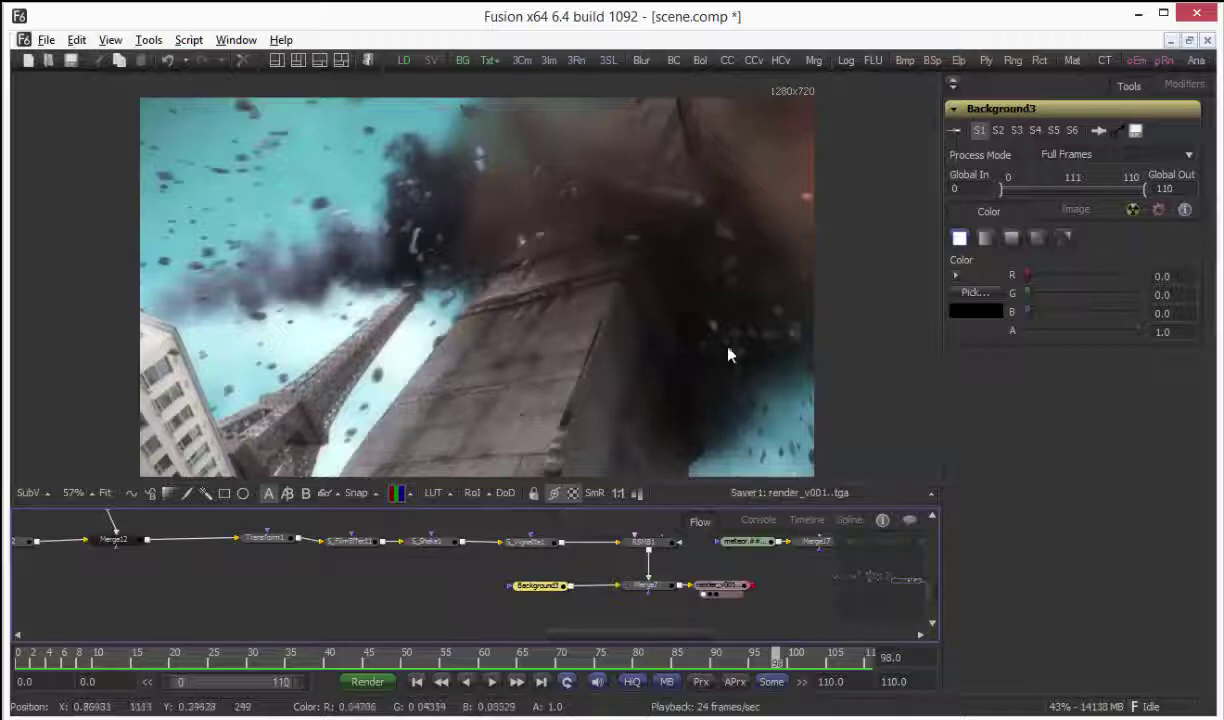
Step: View Saver2's final render fitted to a maximized viewer without the tool controls and play it from frame 0
middle_click_drag(743, 562, 723, 573)
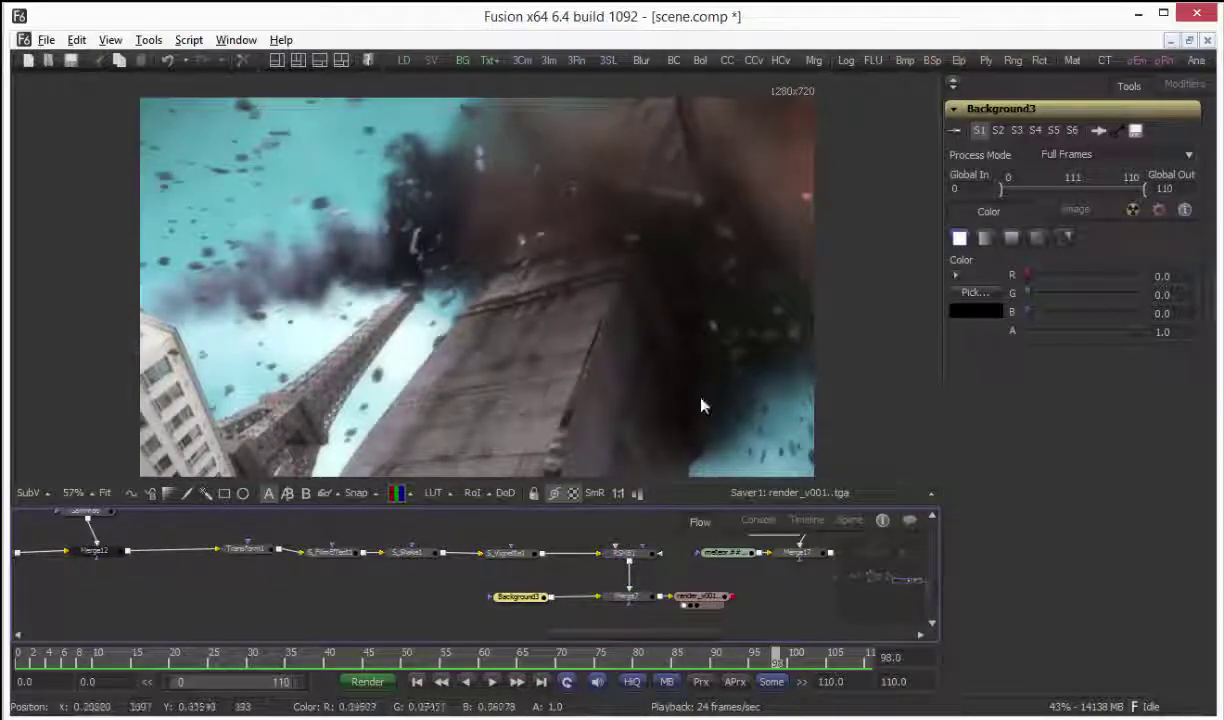
middle_click_drag(491, 576, 364, 541)
mouse_move(600, 573)
middle_mouse_down()
mouse_move(558, 563)
mouse_move(631, 617)
mouse_move(596, 582)
middle_mouse_up()
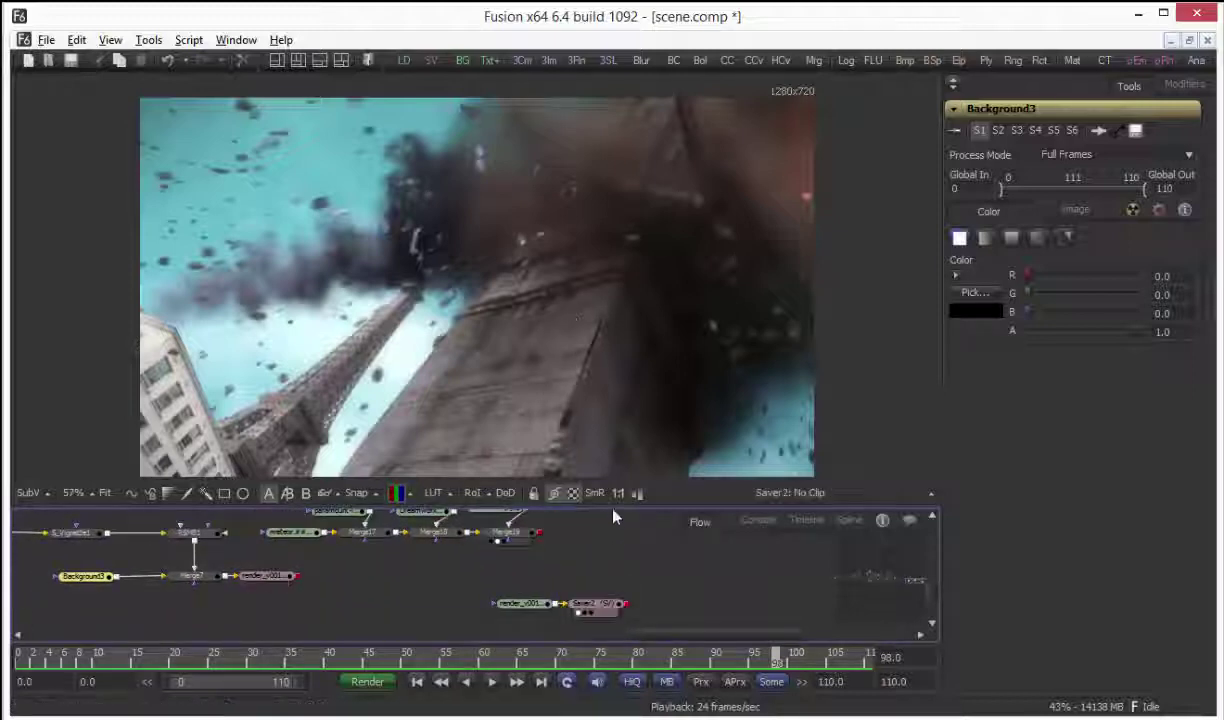
left_click_drag(612, 507, 547, 681)
left_click(418, 682)
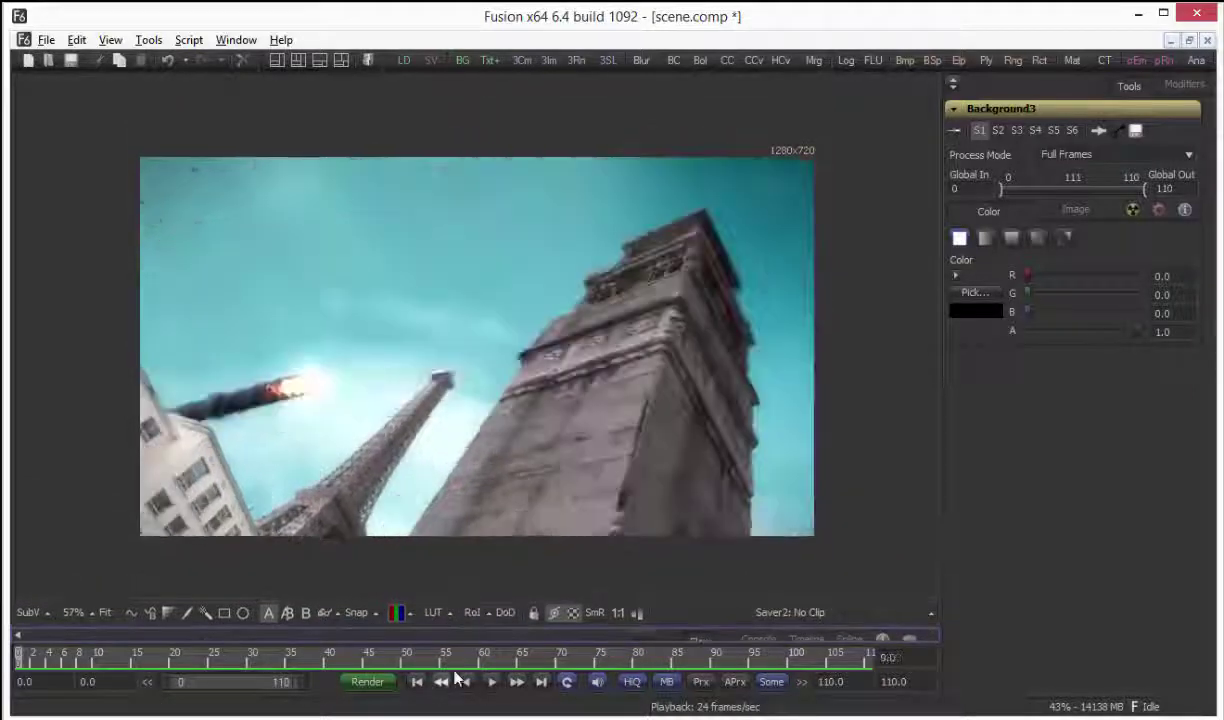
left_click(105, 612)
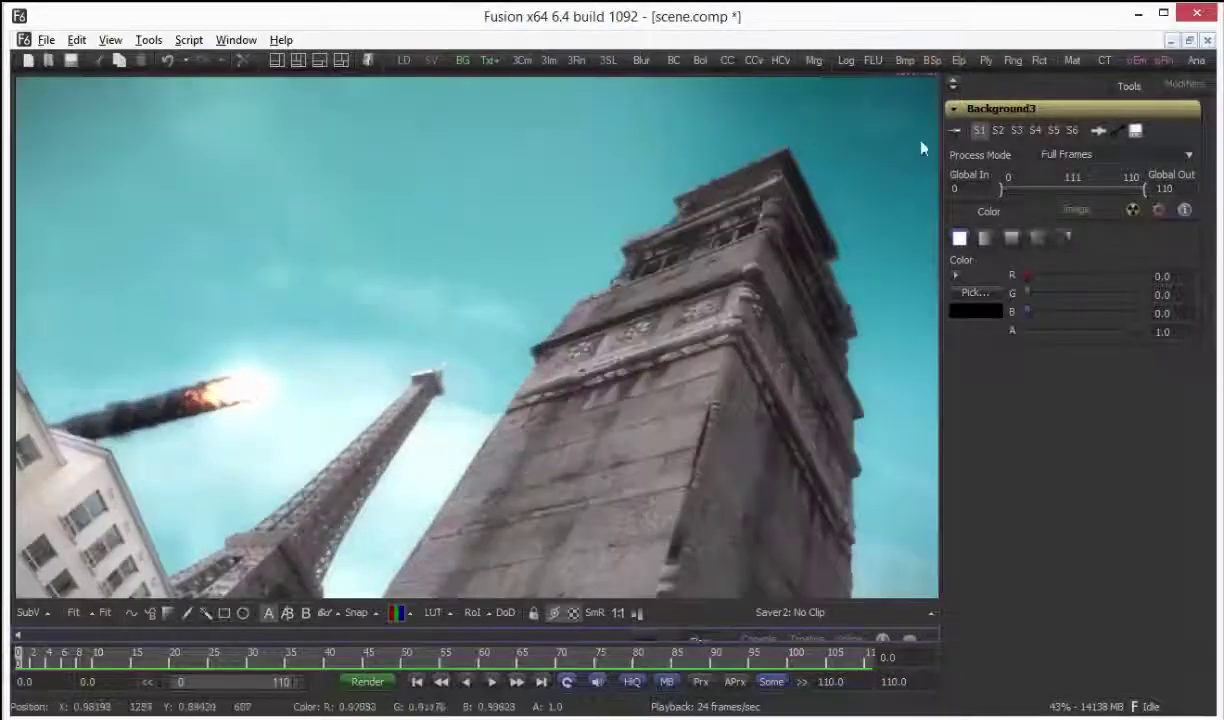
left_click(954, 87)
key("space")
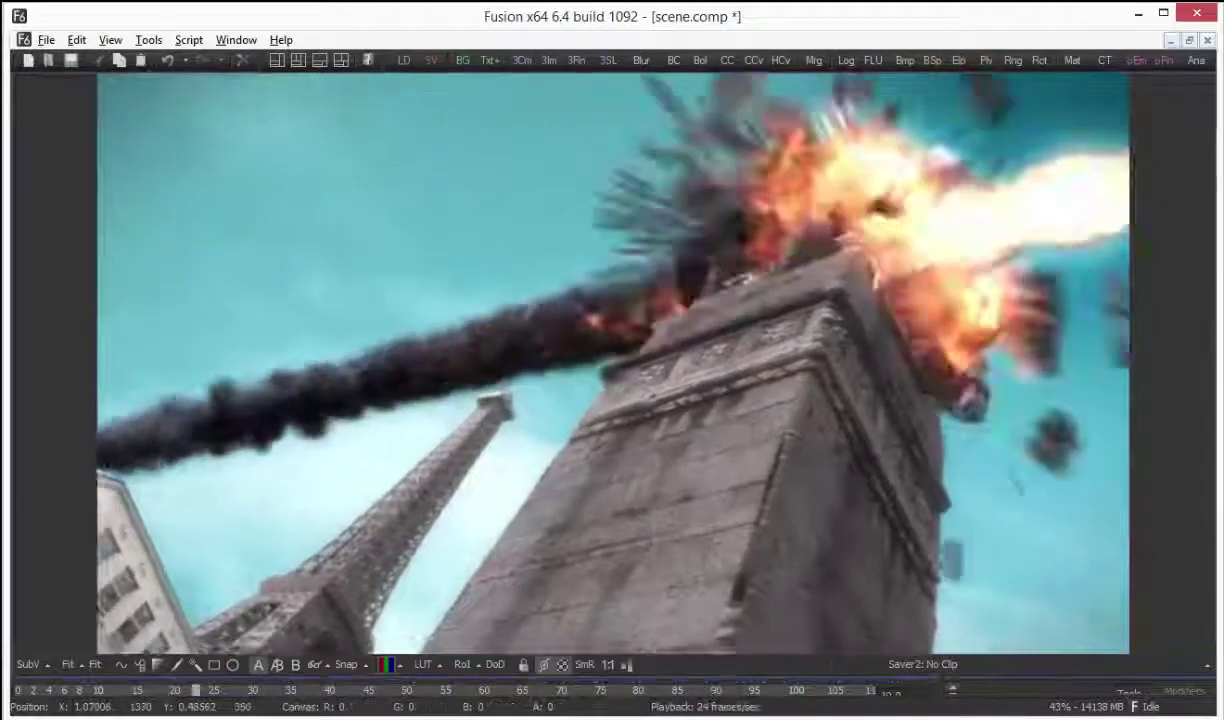